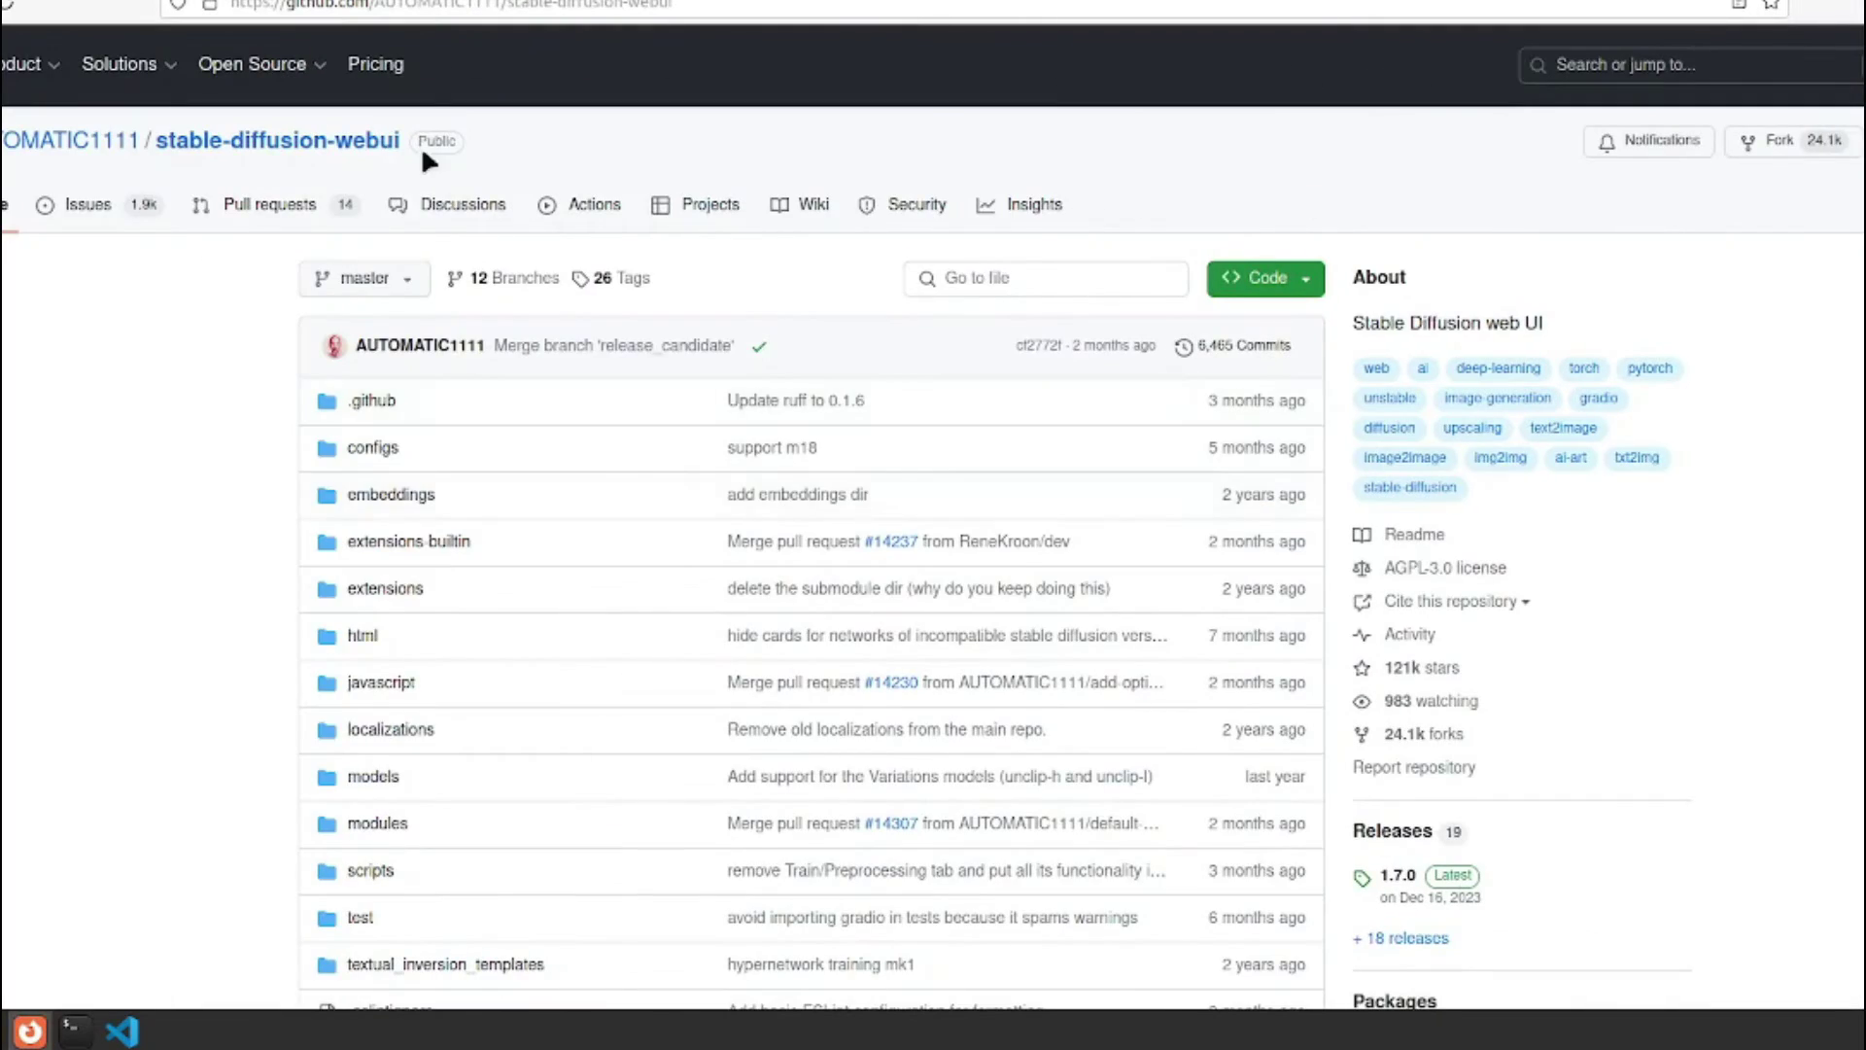
- Generate an image from the flooded ancient London ruins prompt with Ctrl+Enter
scroll(866, 552, "down", 20)
scroll(790, 560, "down", 10)
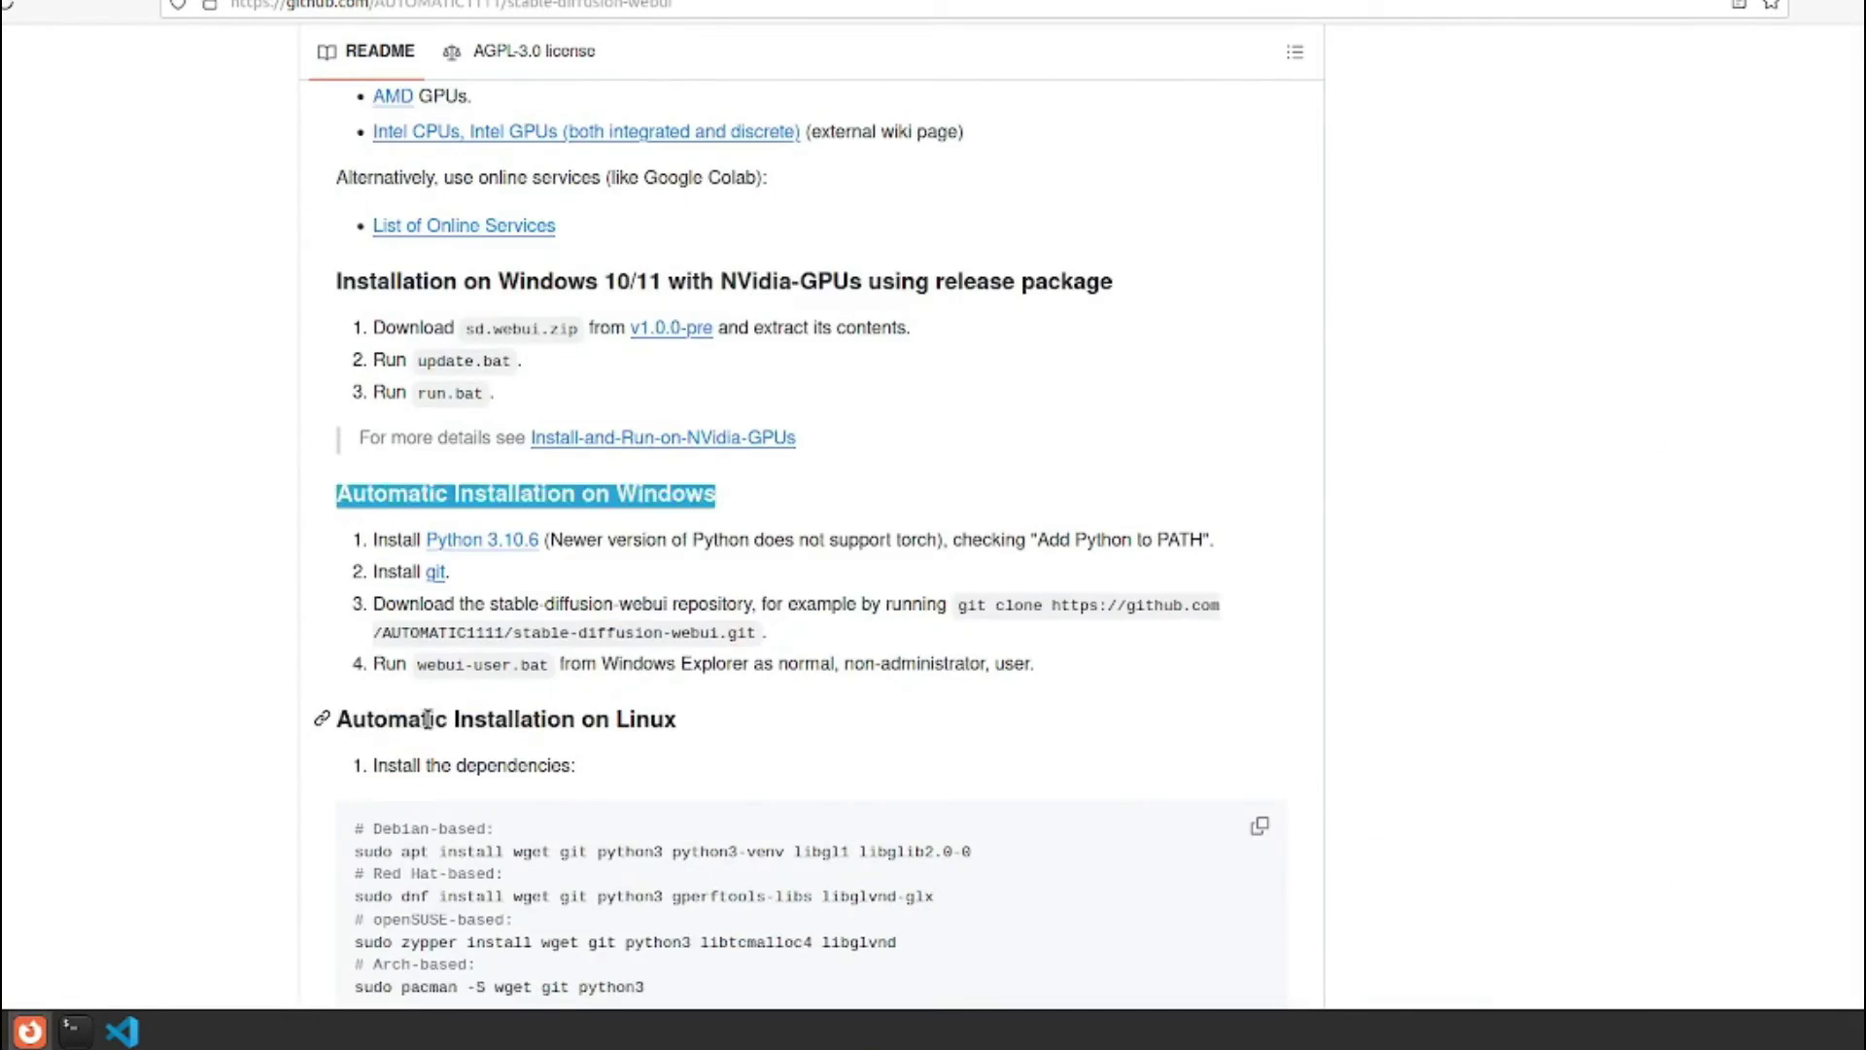
left_click_drag(350, 534, 1124, 708)
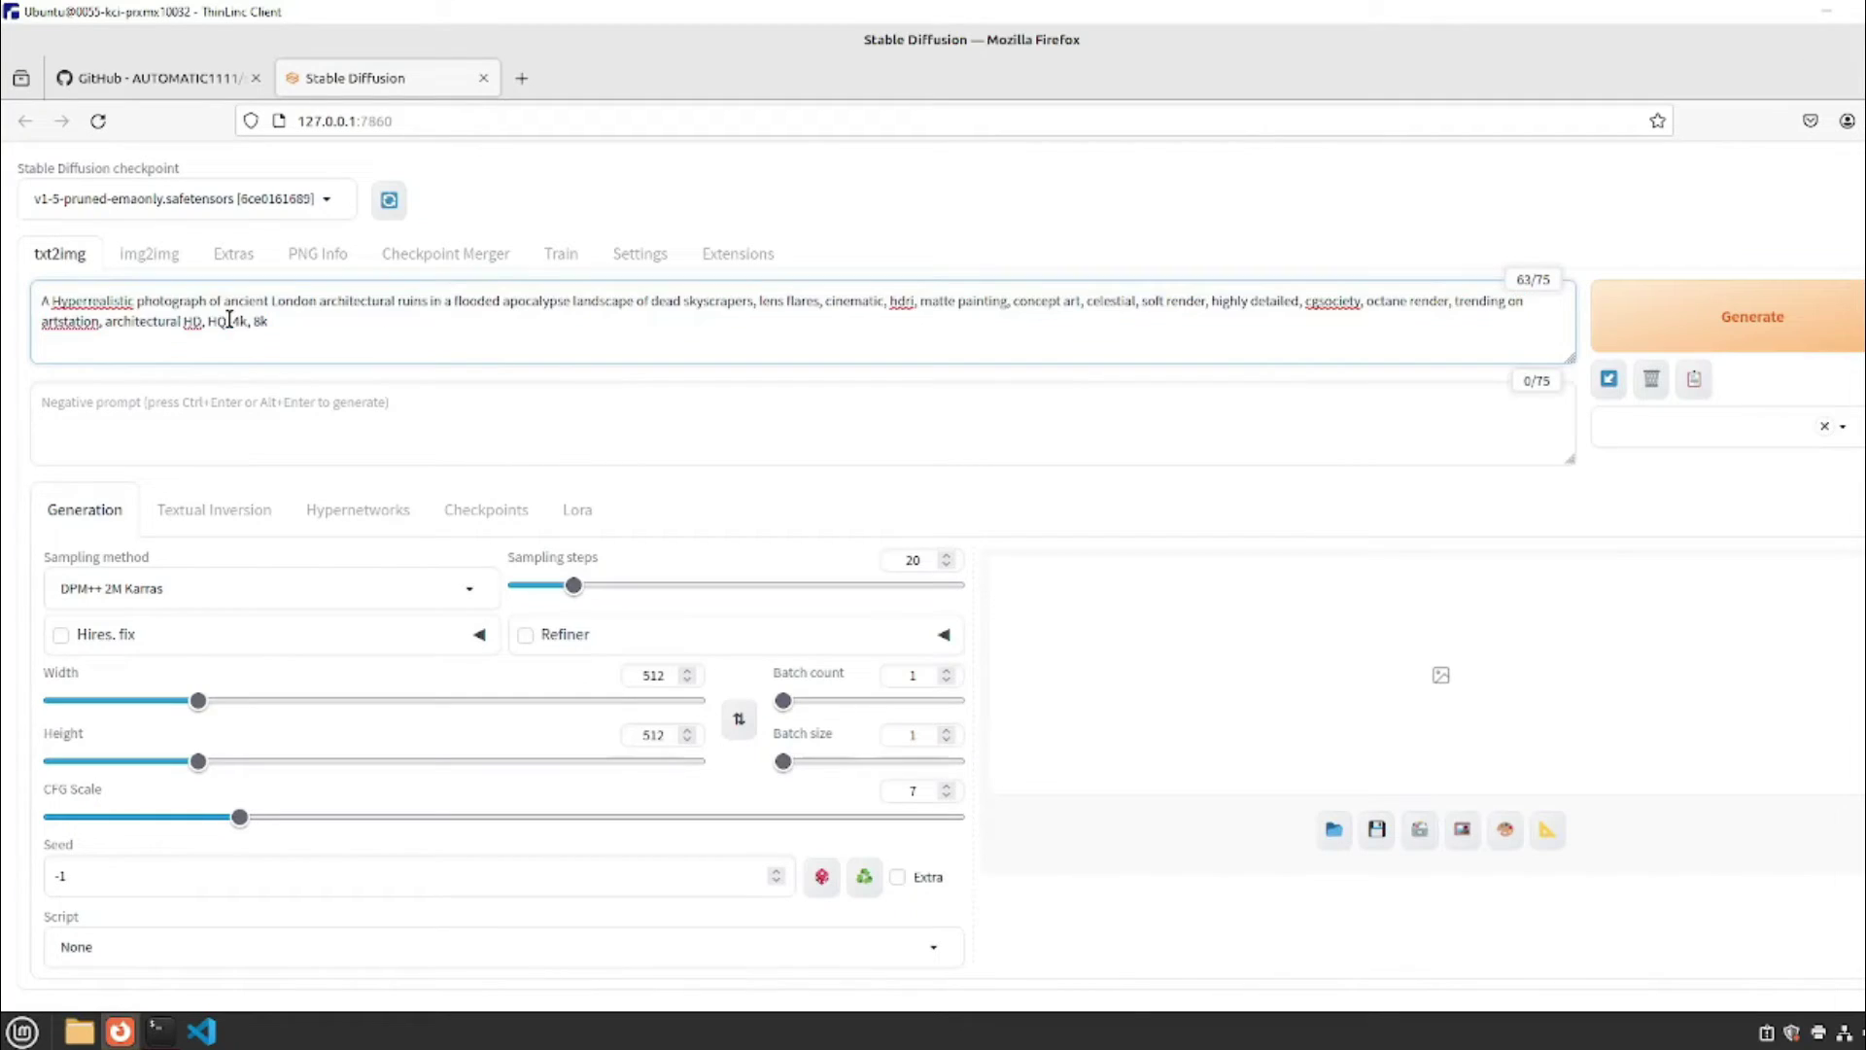
left_click(799, 405)
key("ctrl+Return")
scroll(1114, 612, "down", 3)
scroll(1114, 612, "up", 3)
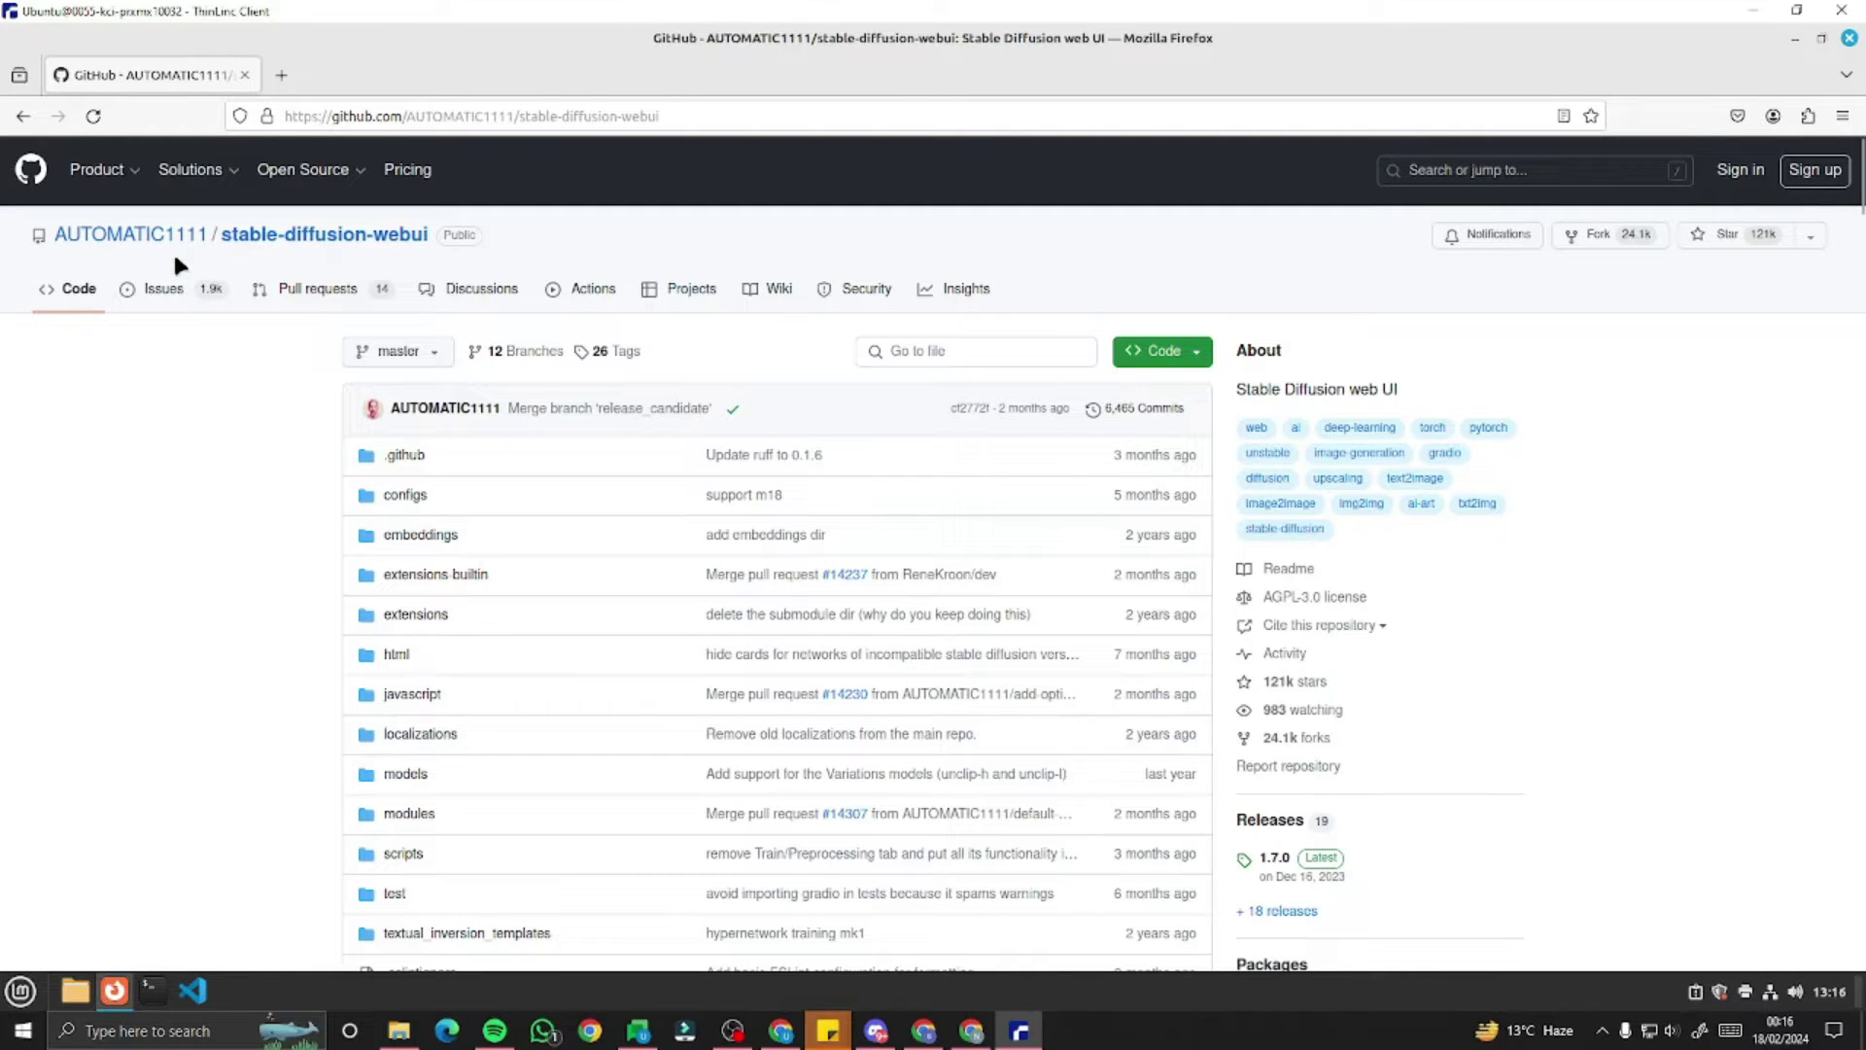
- Scroll the README to the installation sections and select the Windows and Linux install headings
mouse_move(639, 416)
scroll(859, 589, "down", 11)
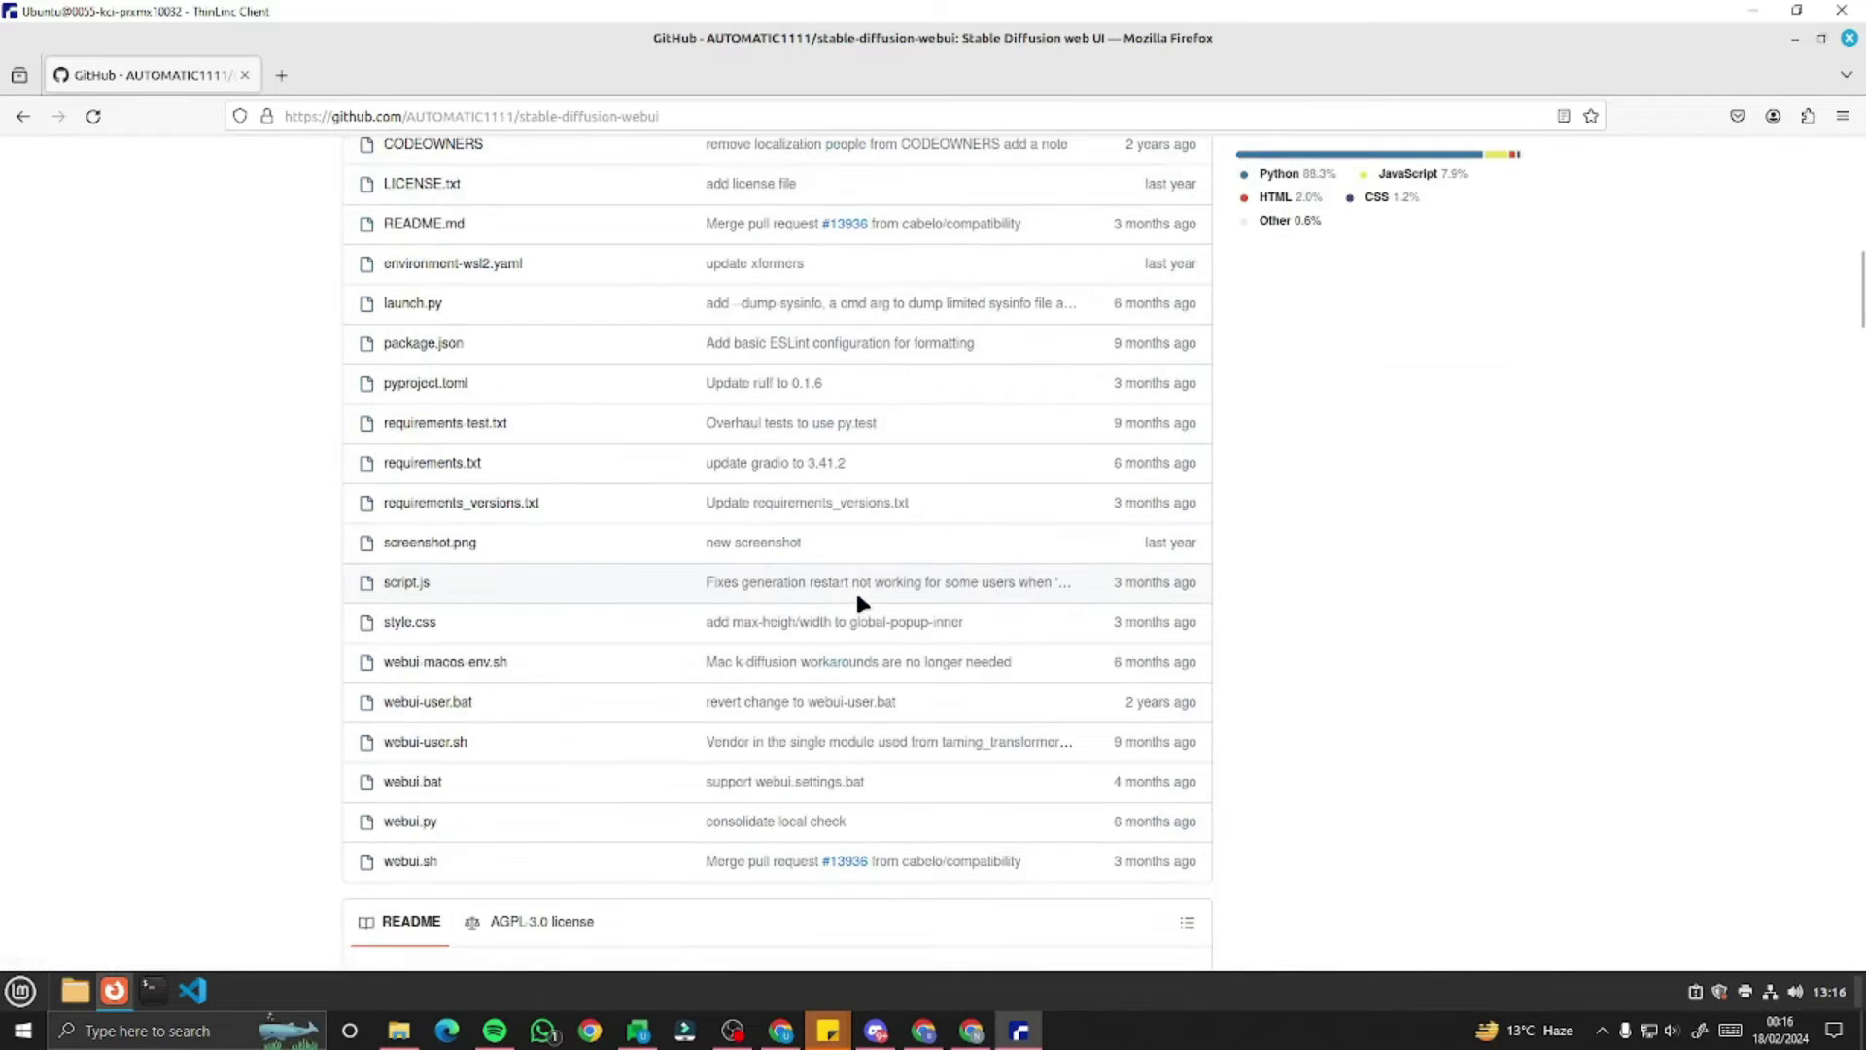
scroll(826, 583, "down", 5)
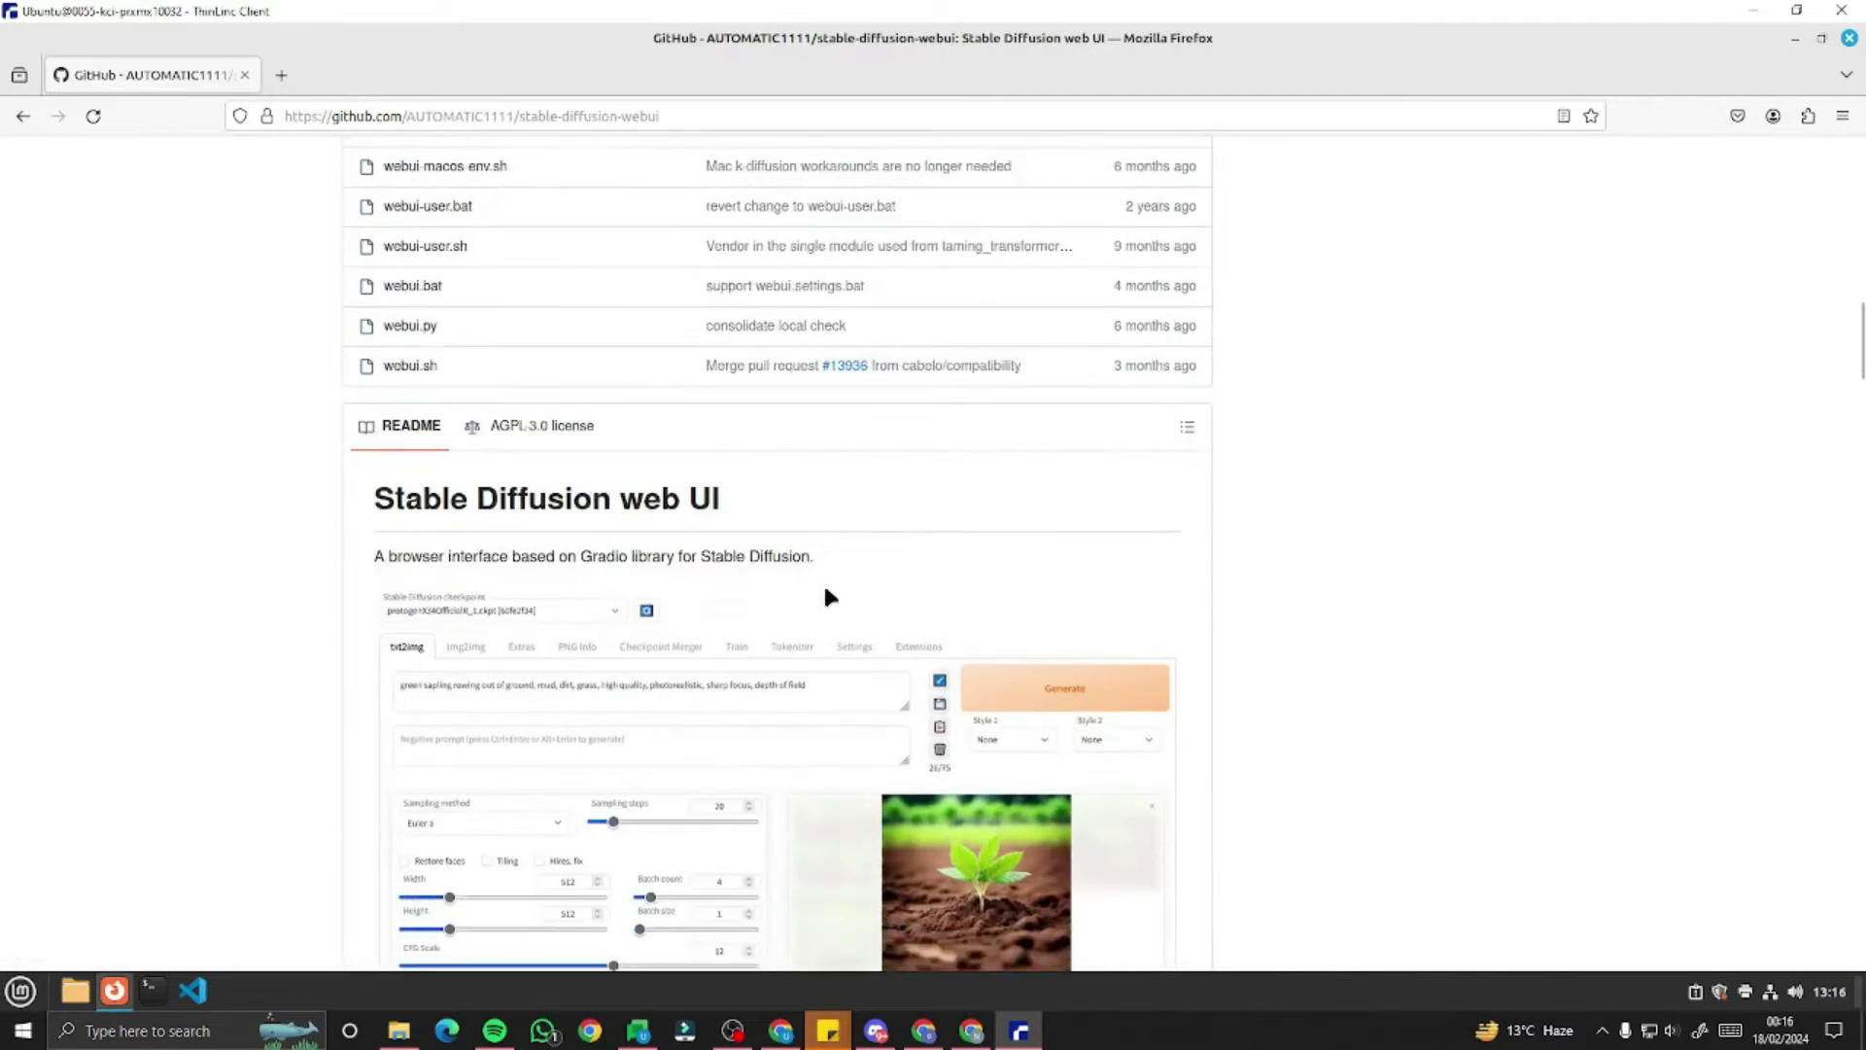
scroll(826, 594, "down", 3)
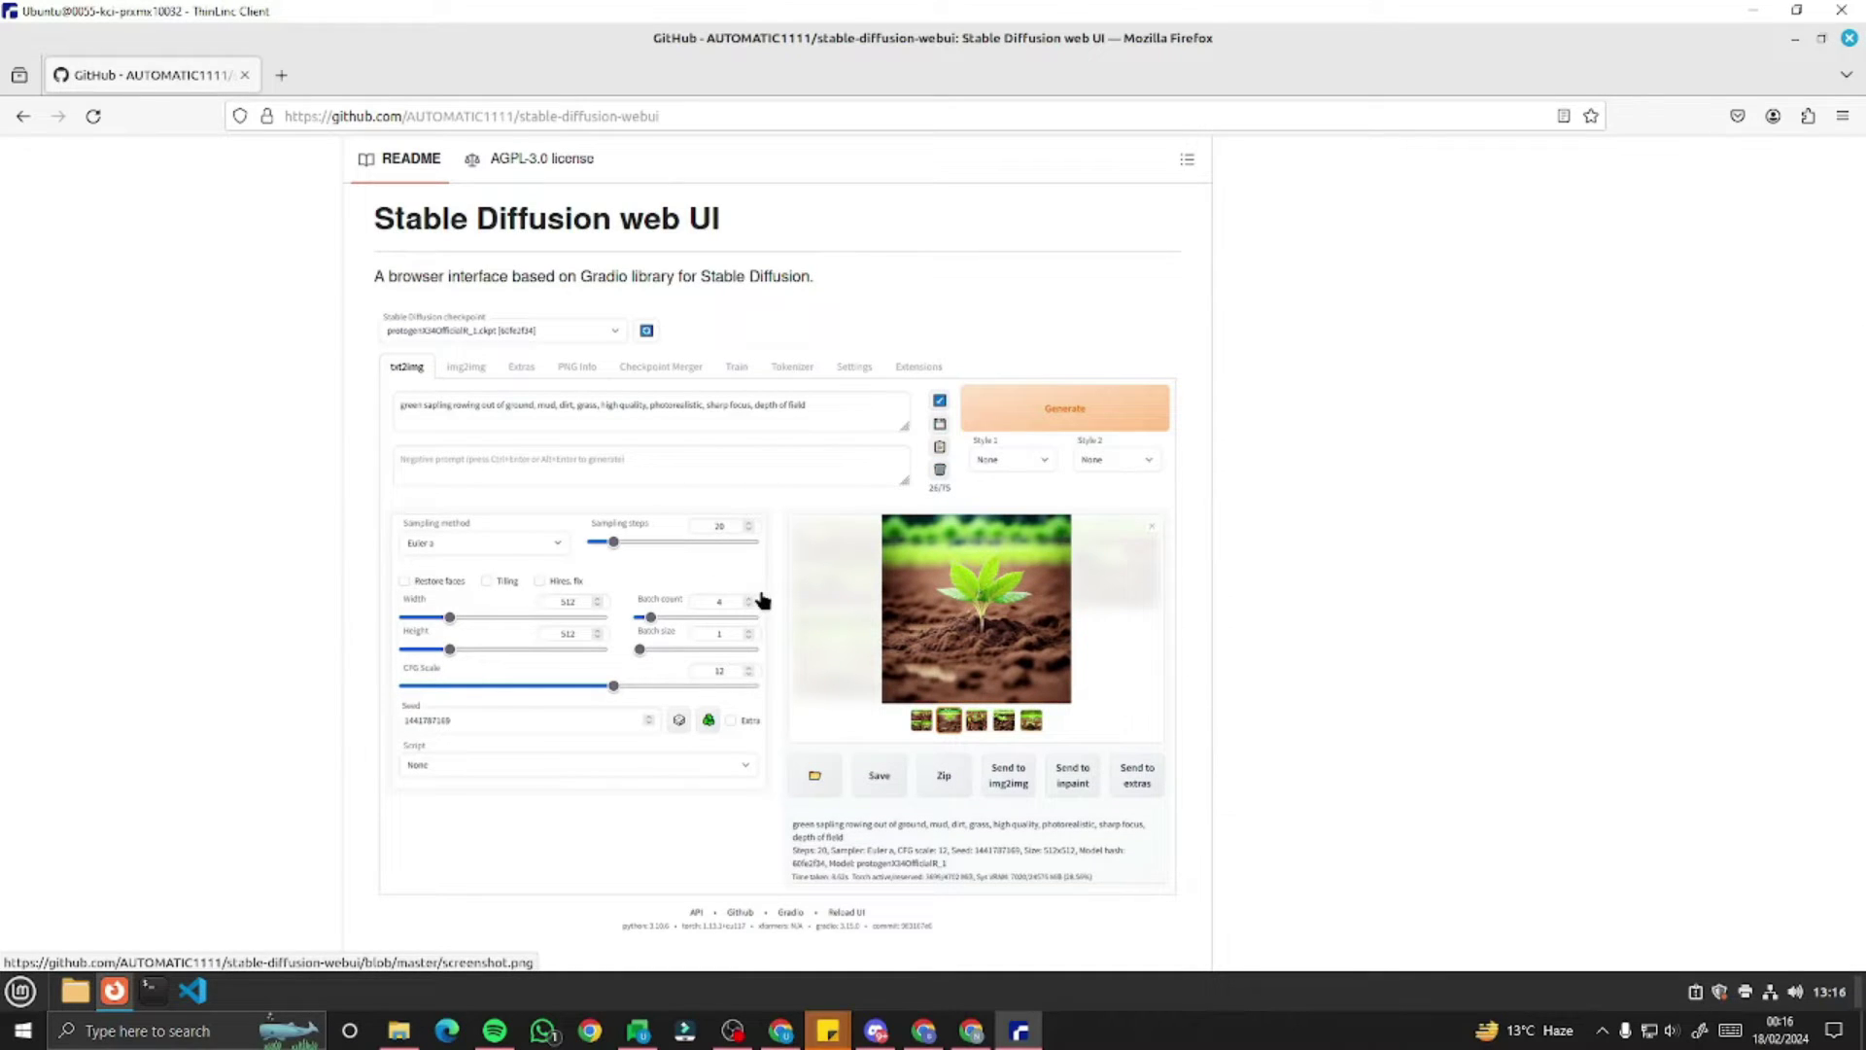
scroll(763, 600, "down", 5)
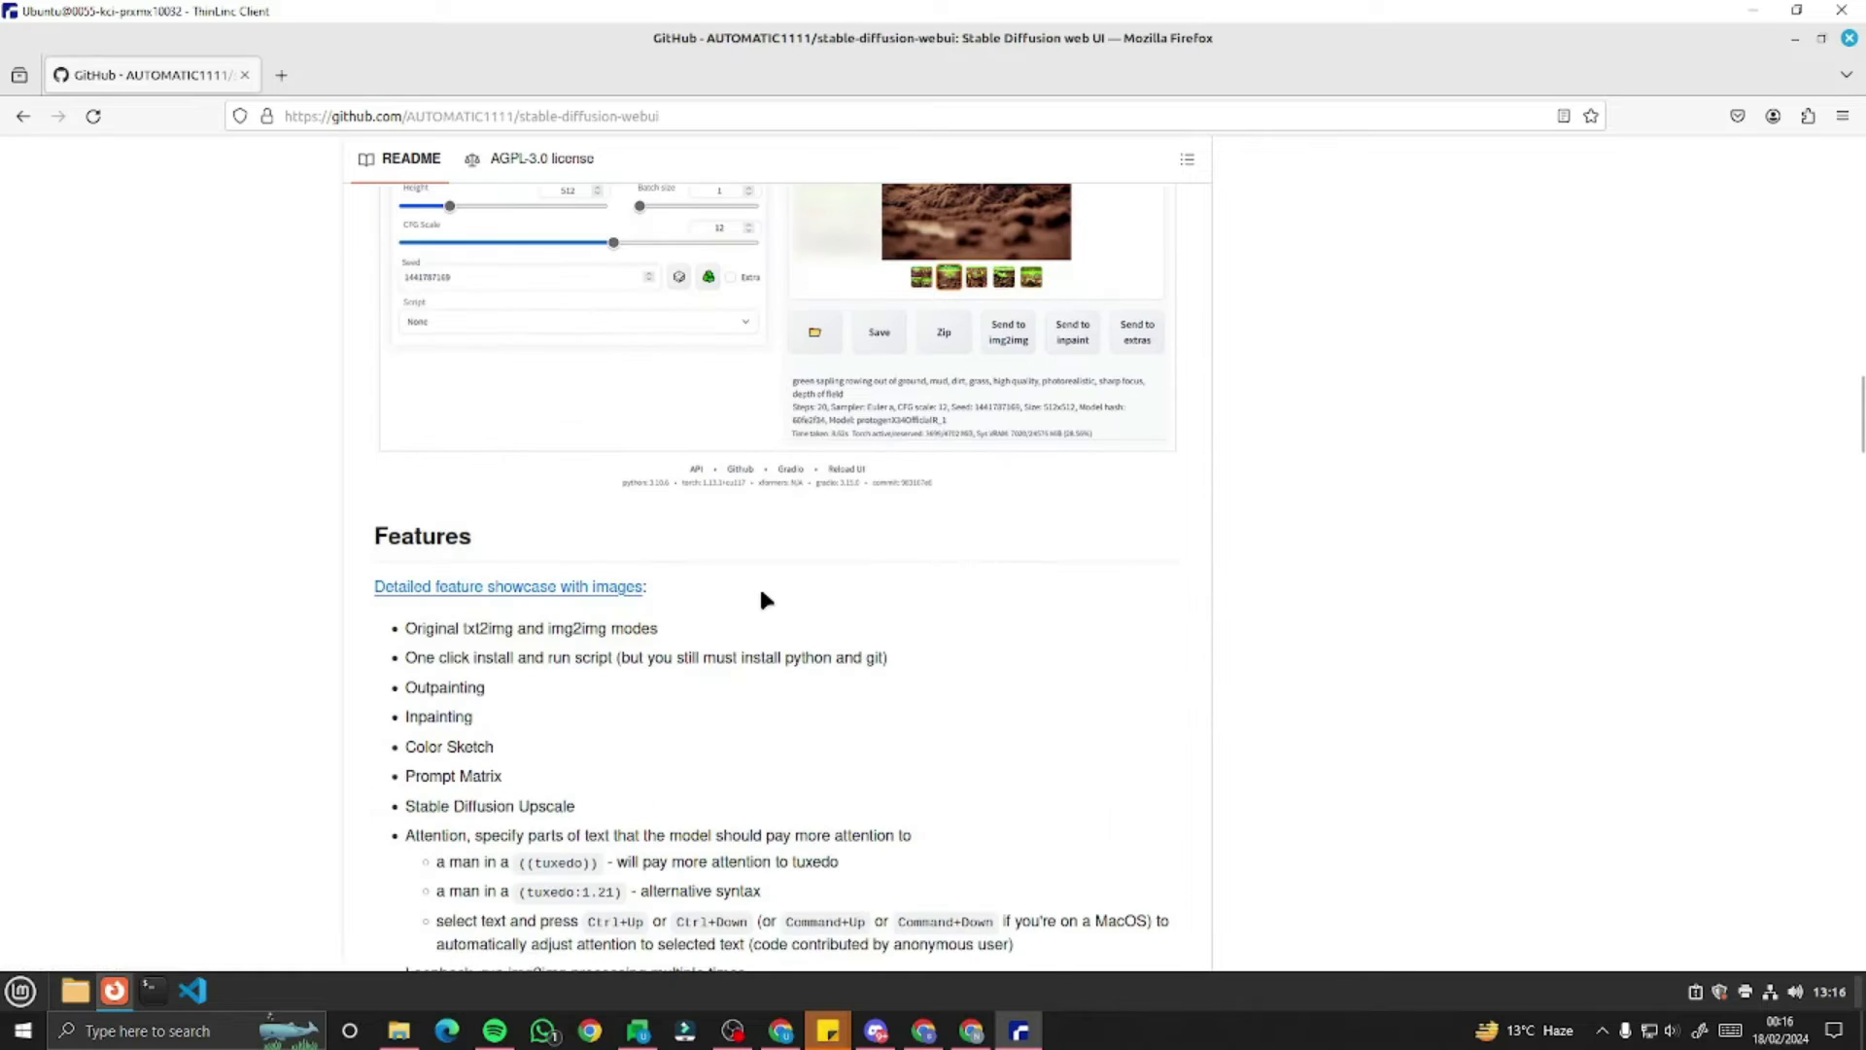
scroll(762, 595, "down", 20)
scroll(762, 595, "up", 4)
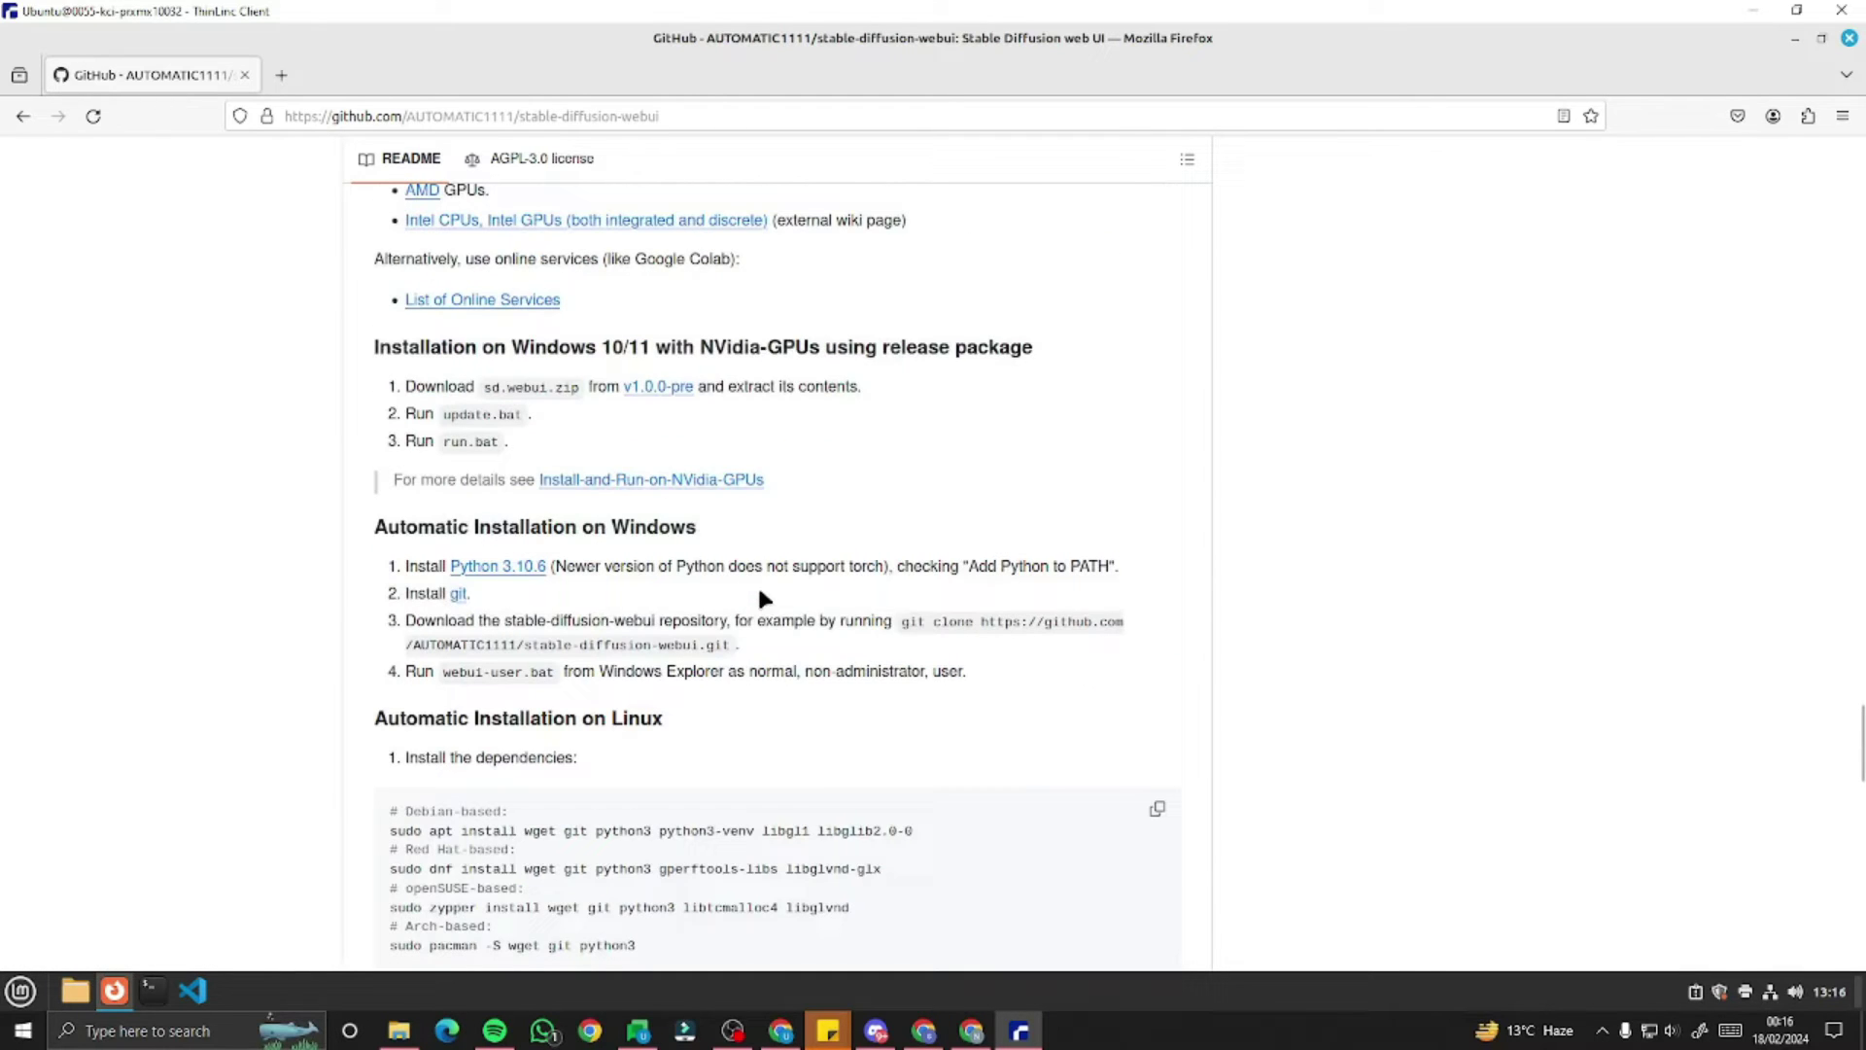
triple_click(399, 537)
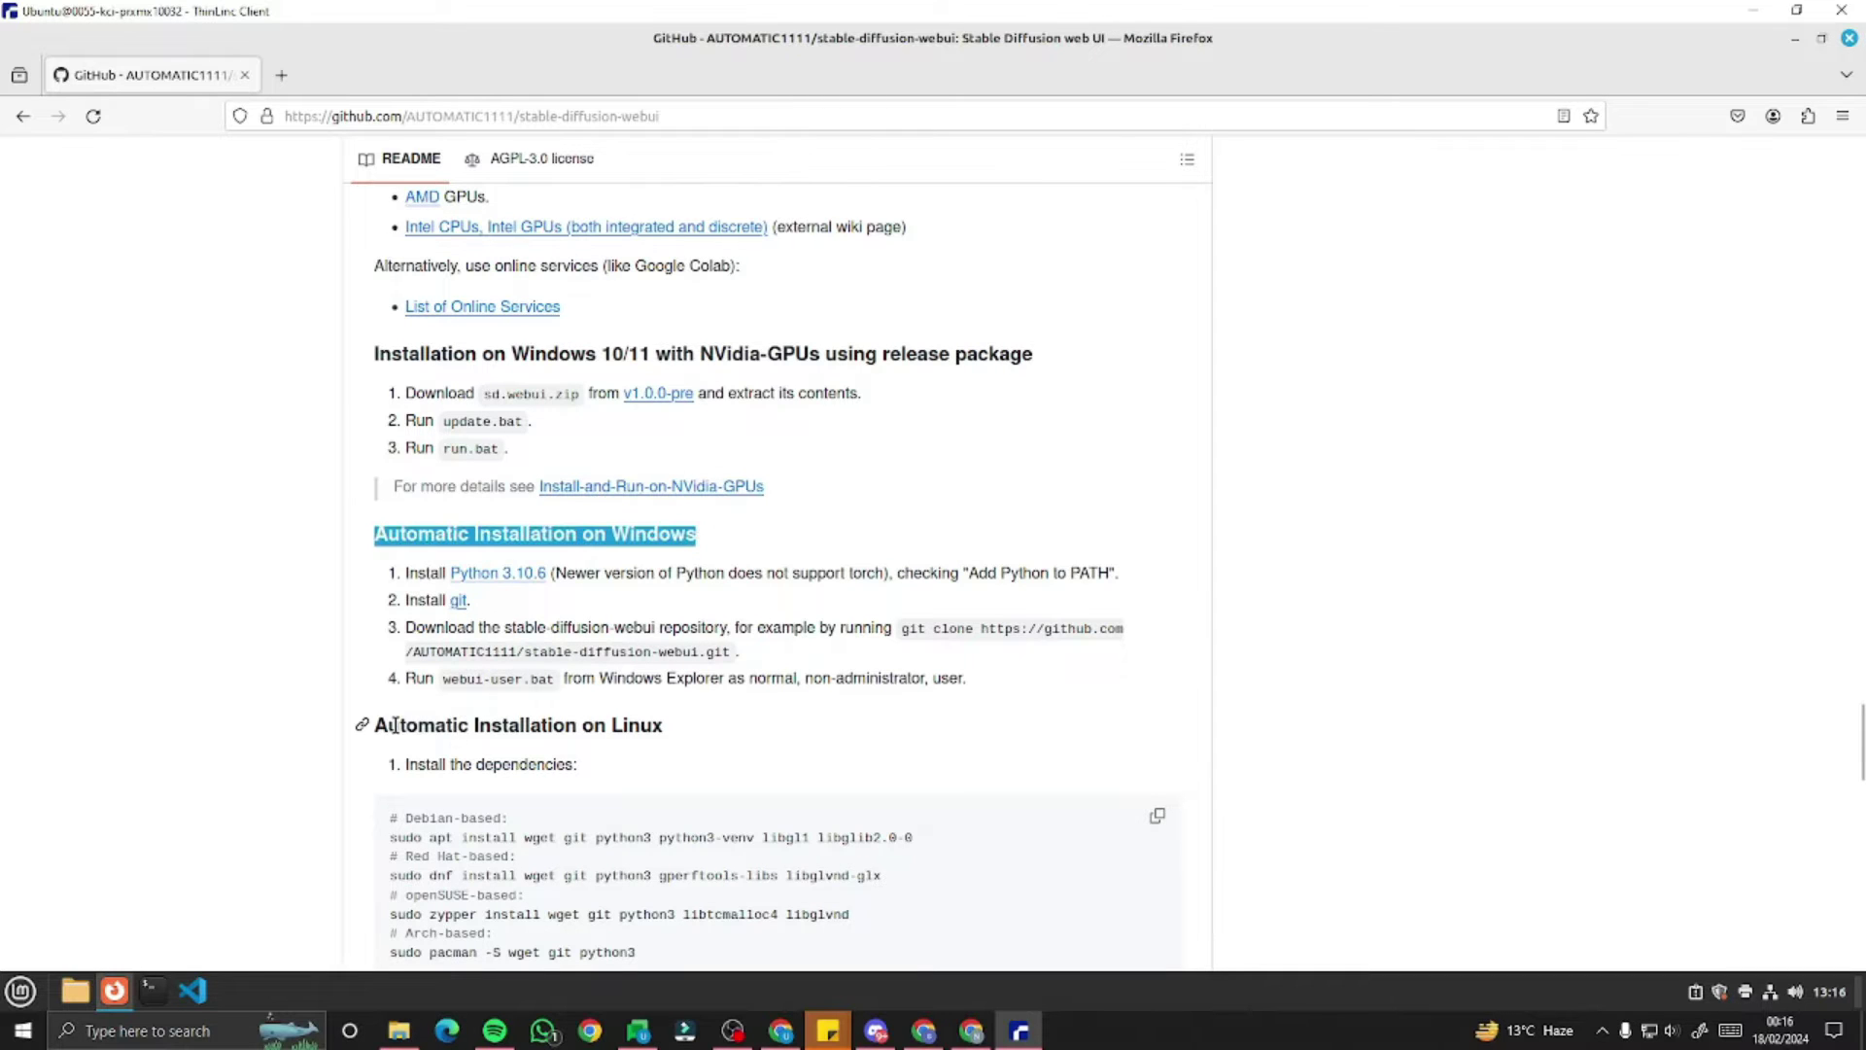
left_click_drag(400, 725, 686, 734)
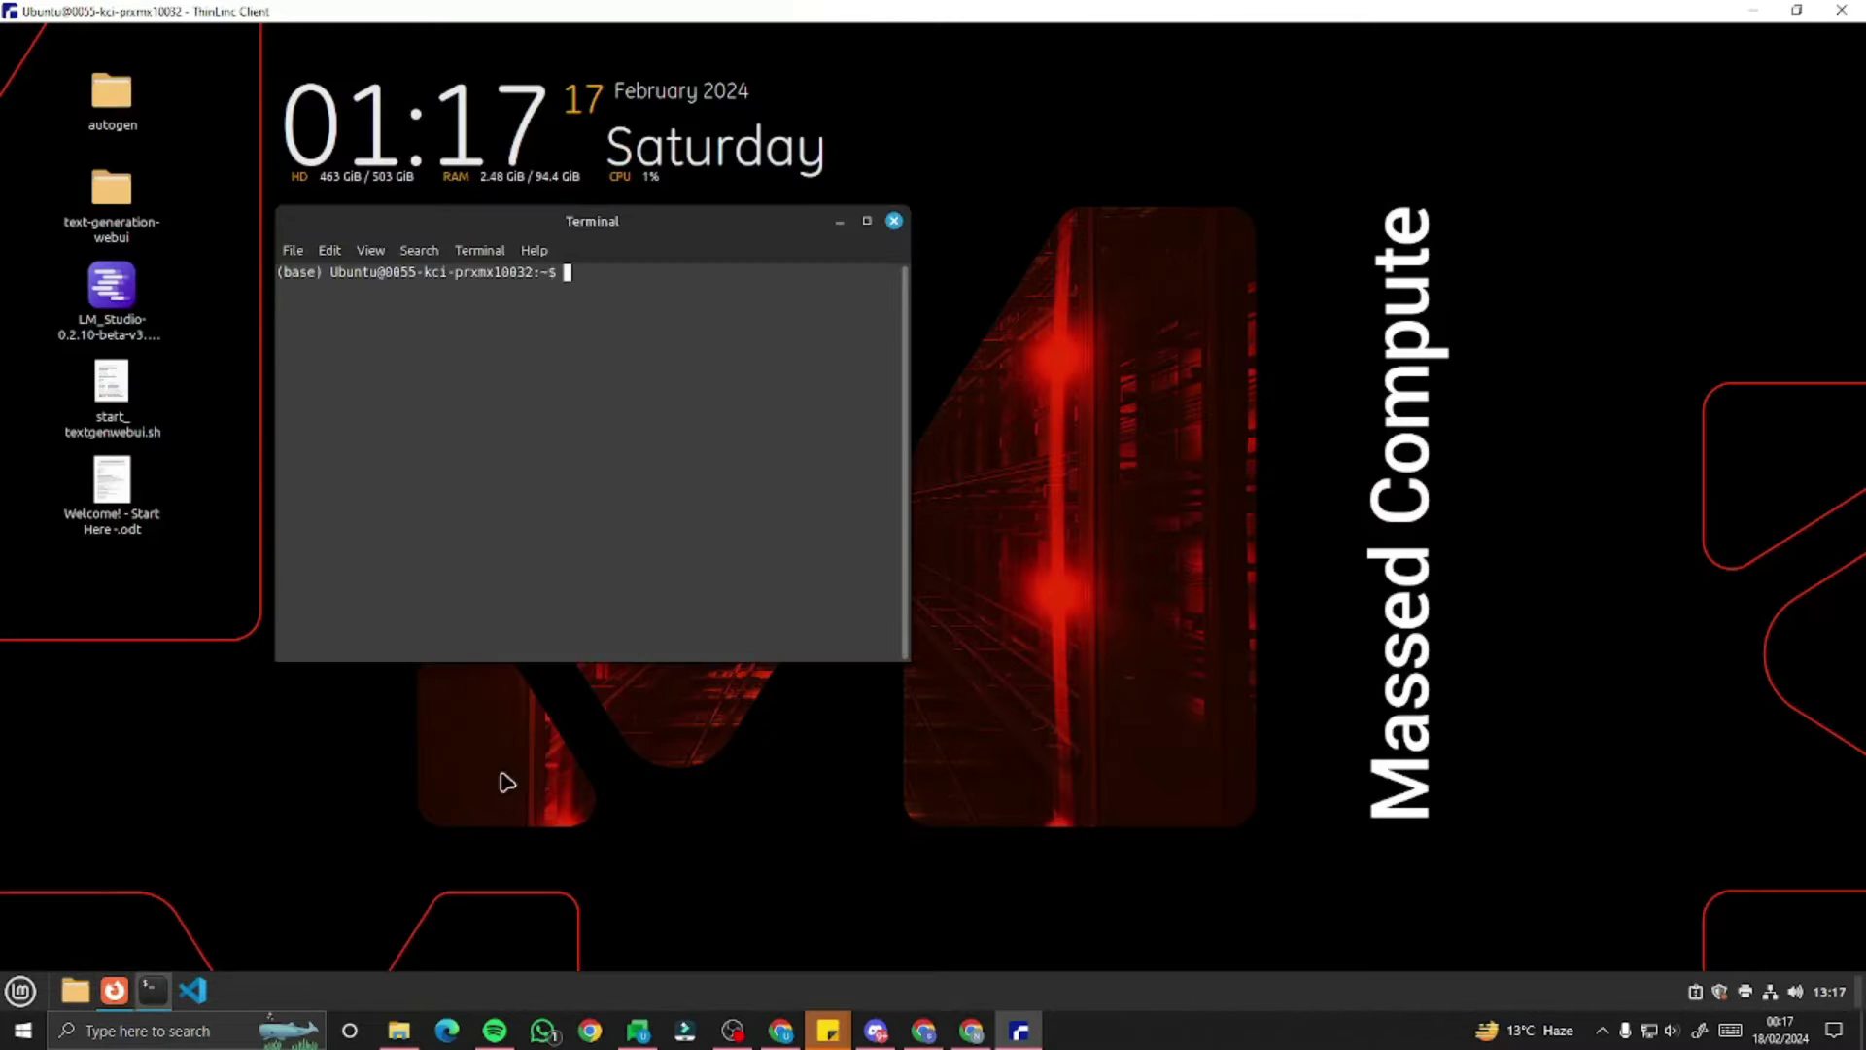
- Maximize the terminal and run the pasted apt install of wget, git, python3, python3-venv, libgl1, libglib2.0-0
left_click(867, 220)
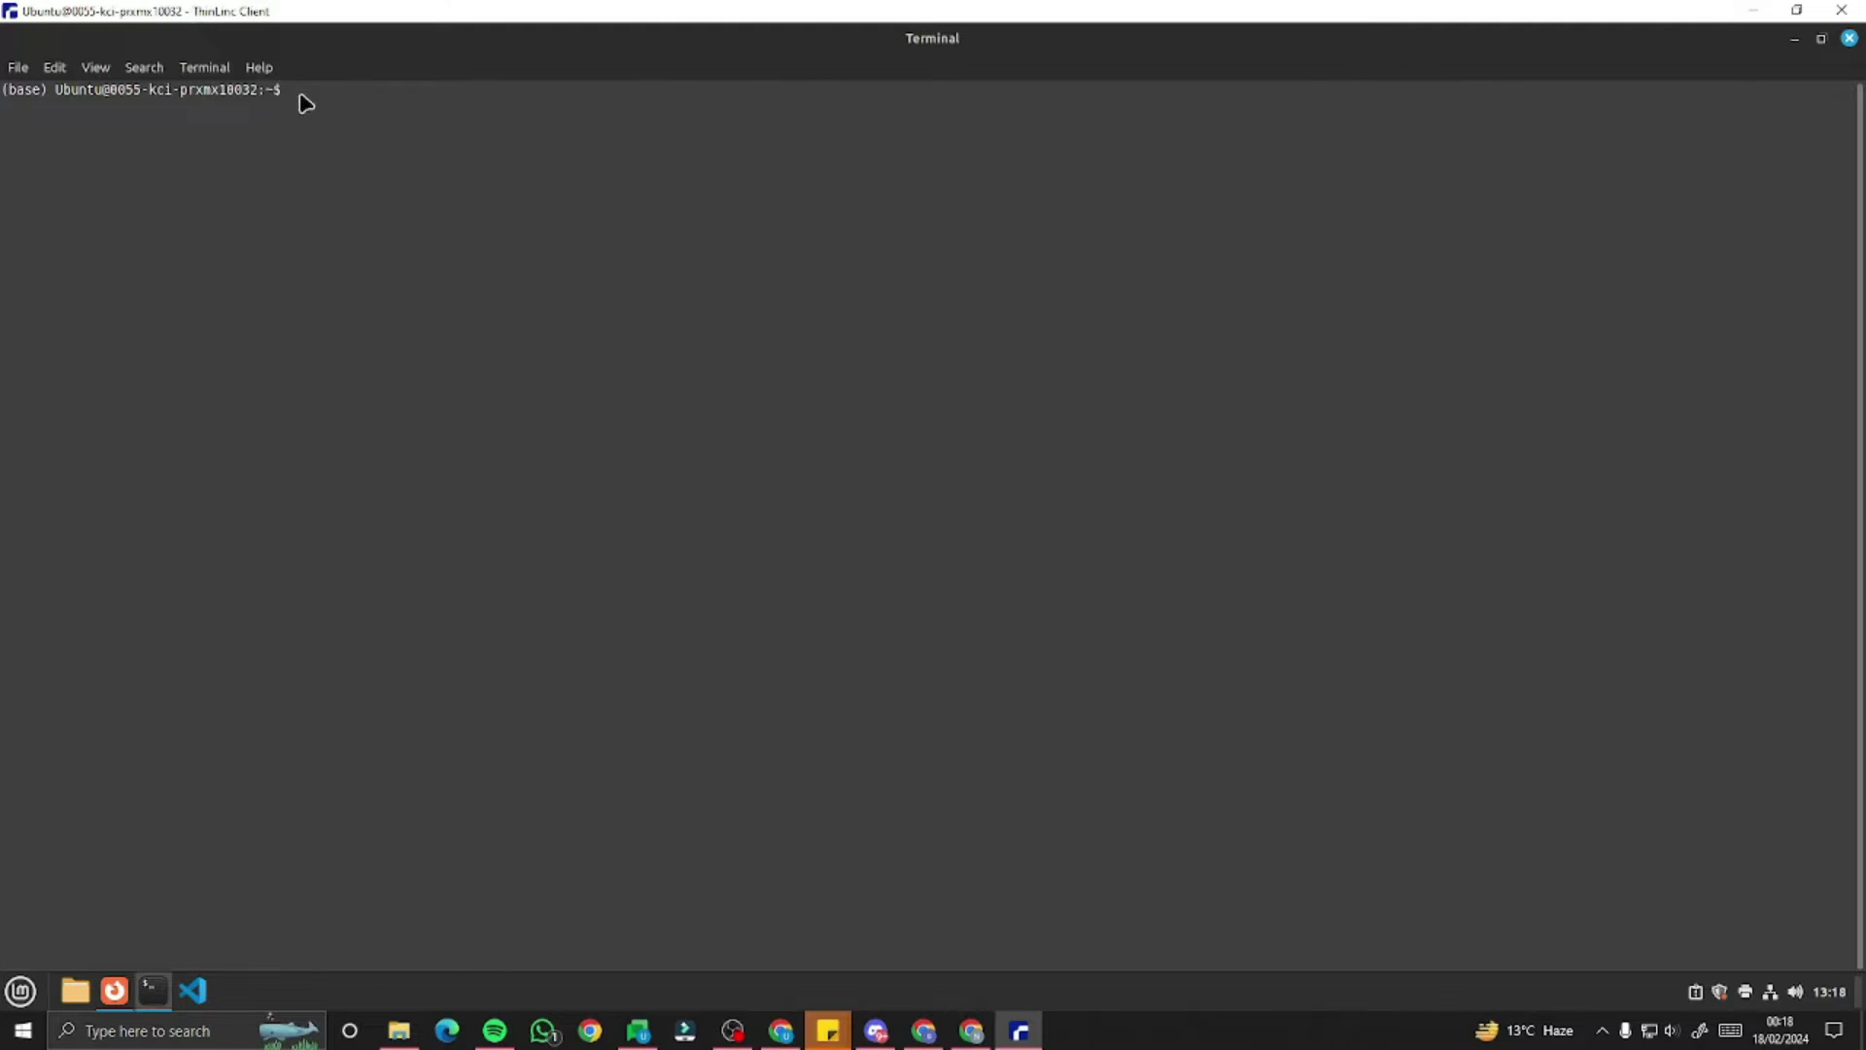
right_click(306, 102)
left_click(345, 212)
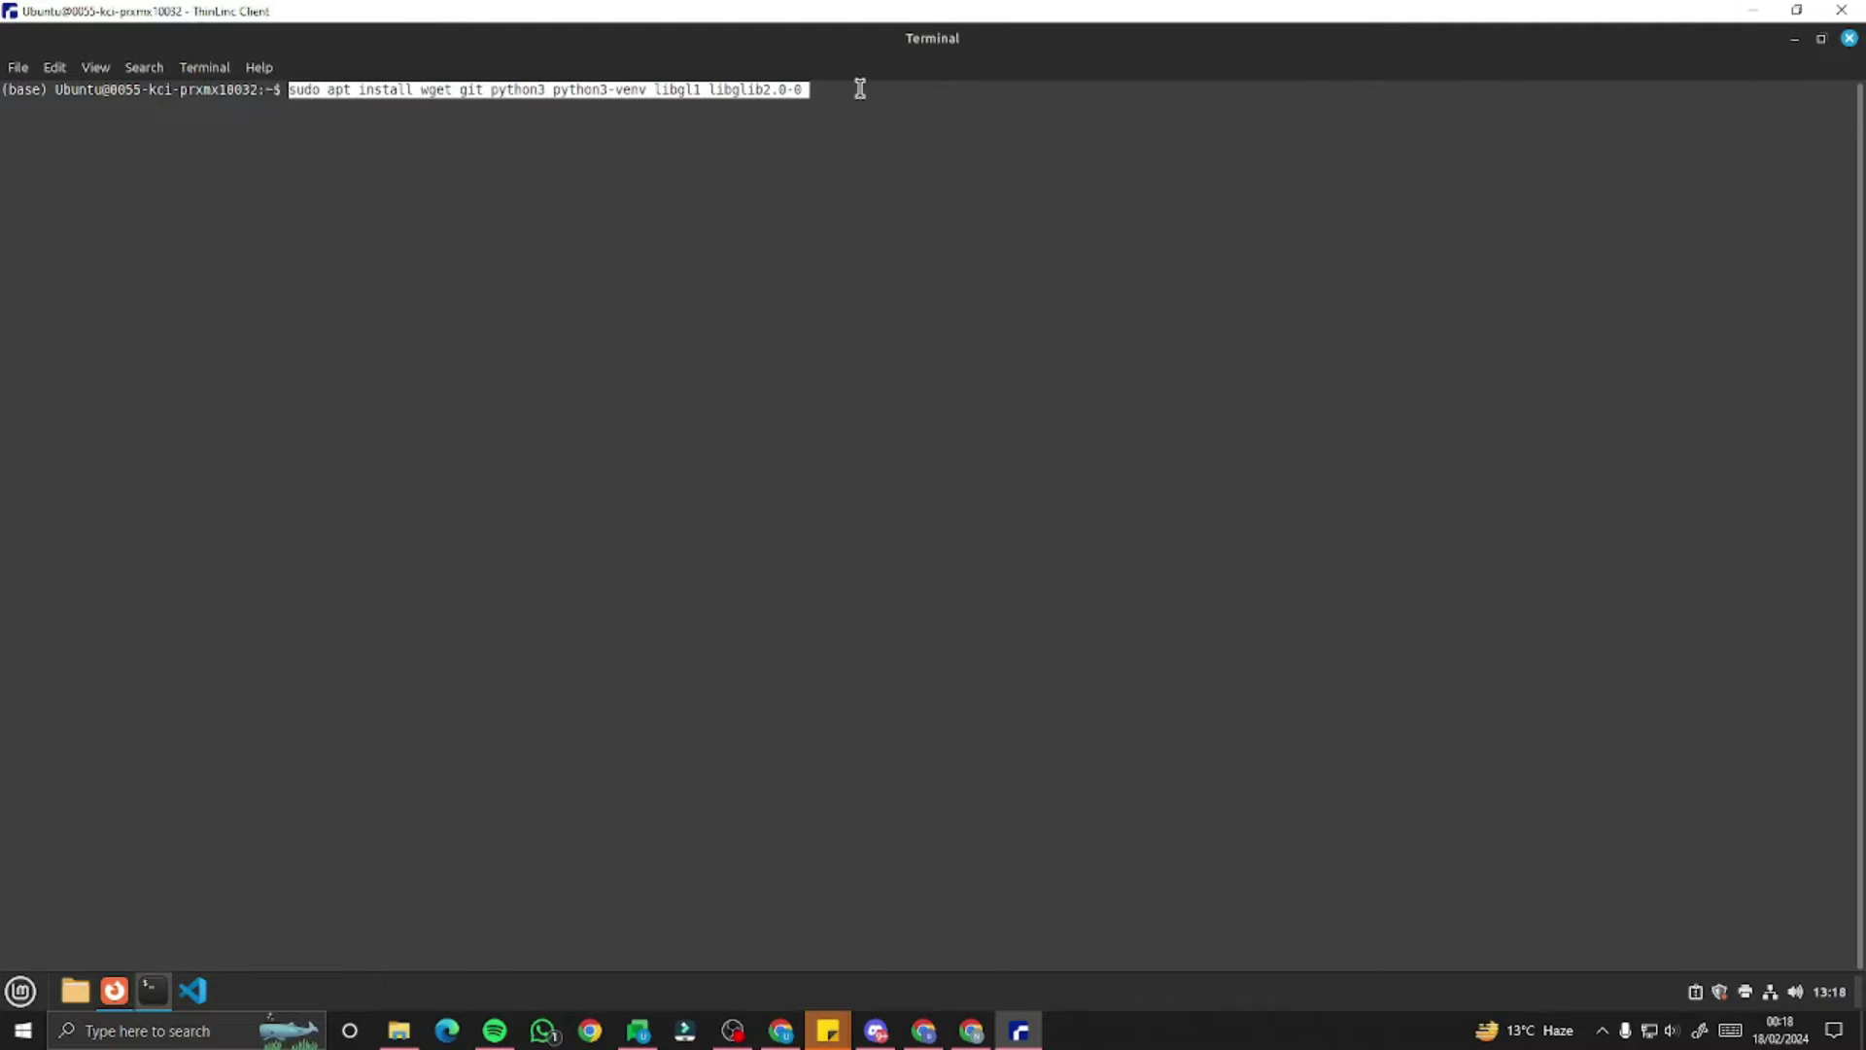
key("Return")
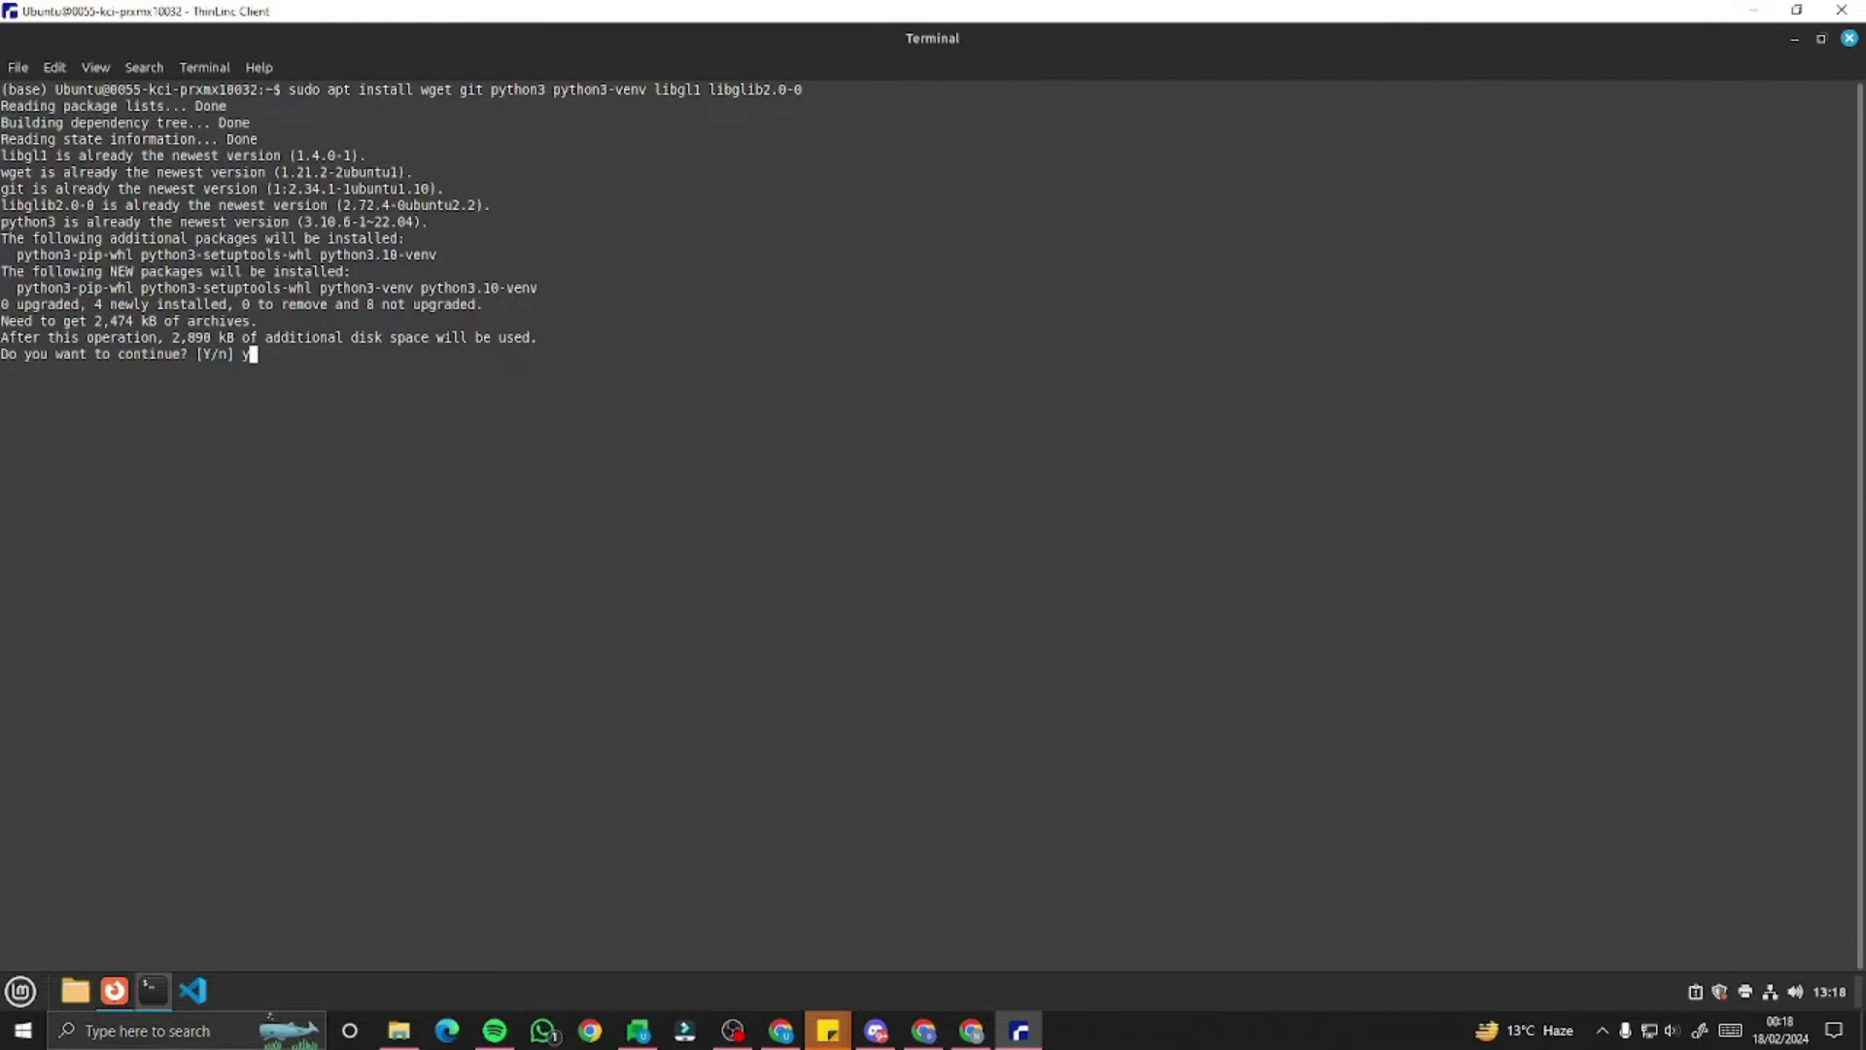
key("Return")
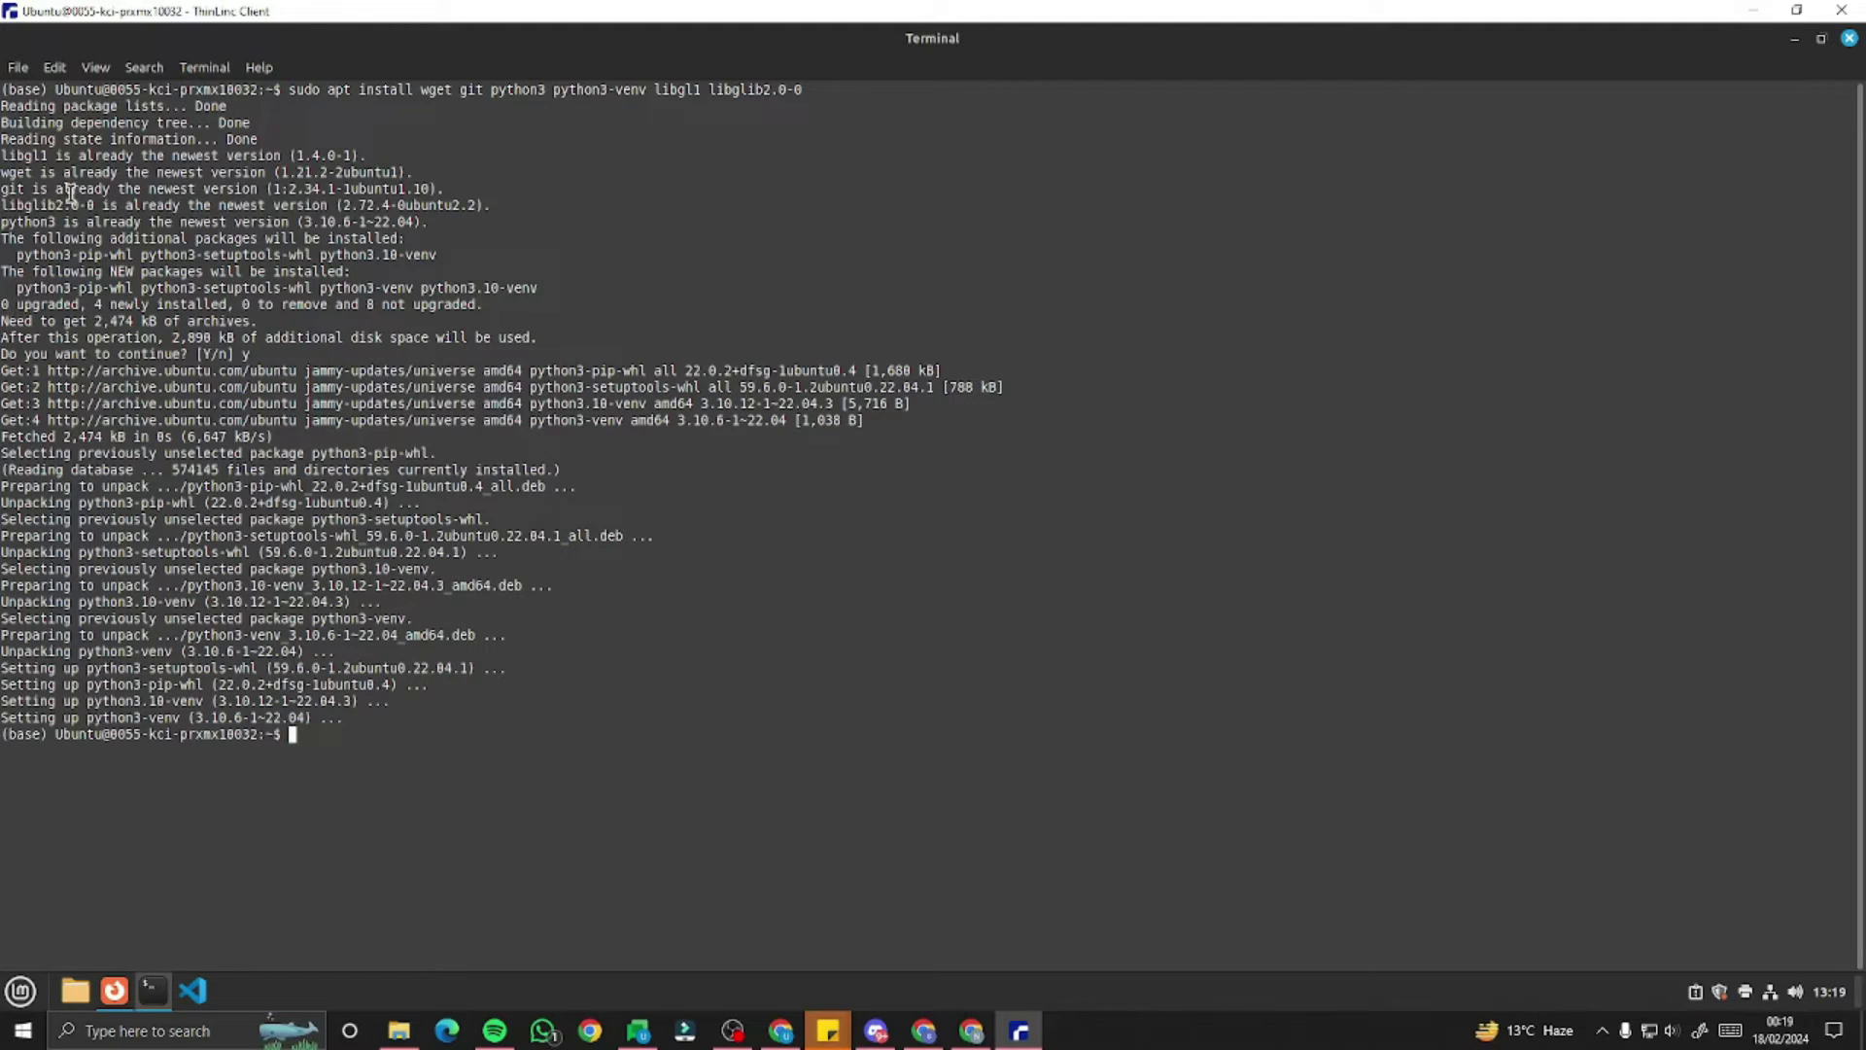
left_click(159, 906)
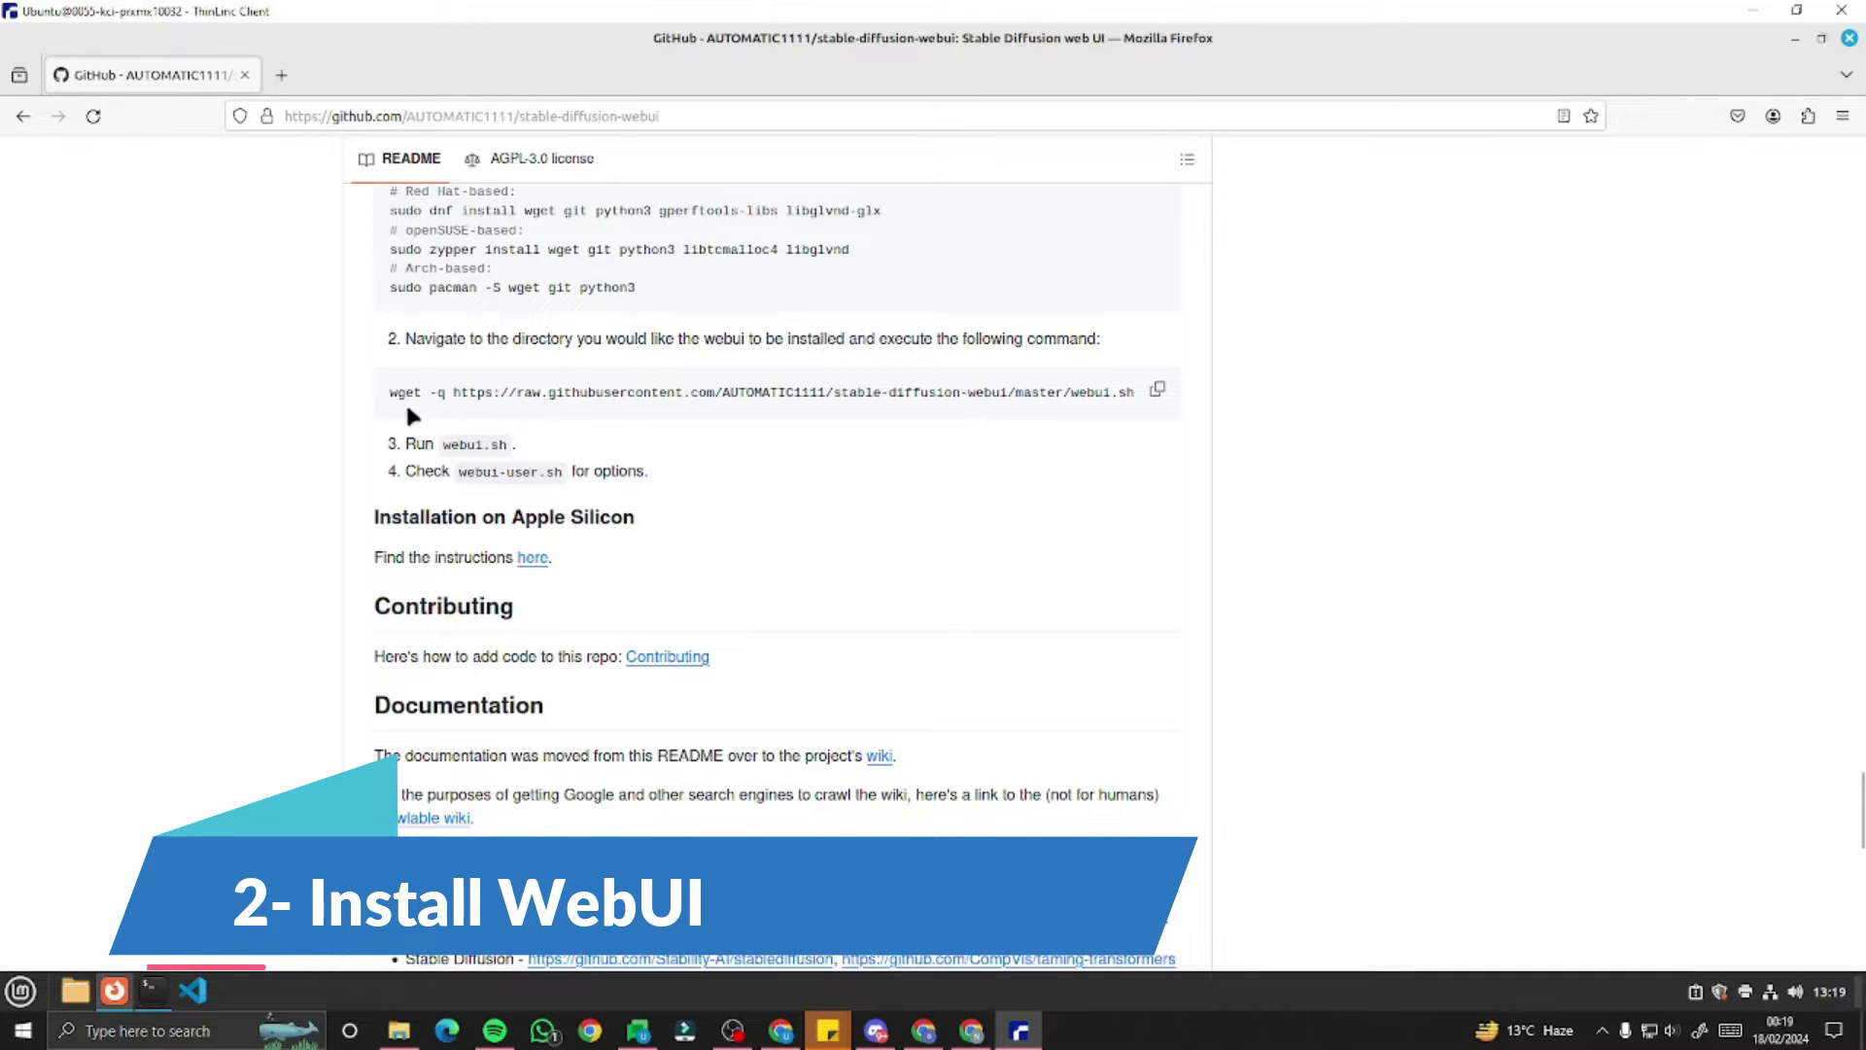
- Copy the webui.sh wget command, cd into Desktop, and paste it into the terminal
left_click(1157, 389)
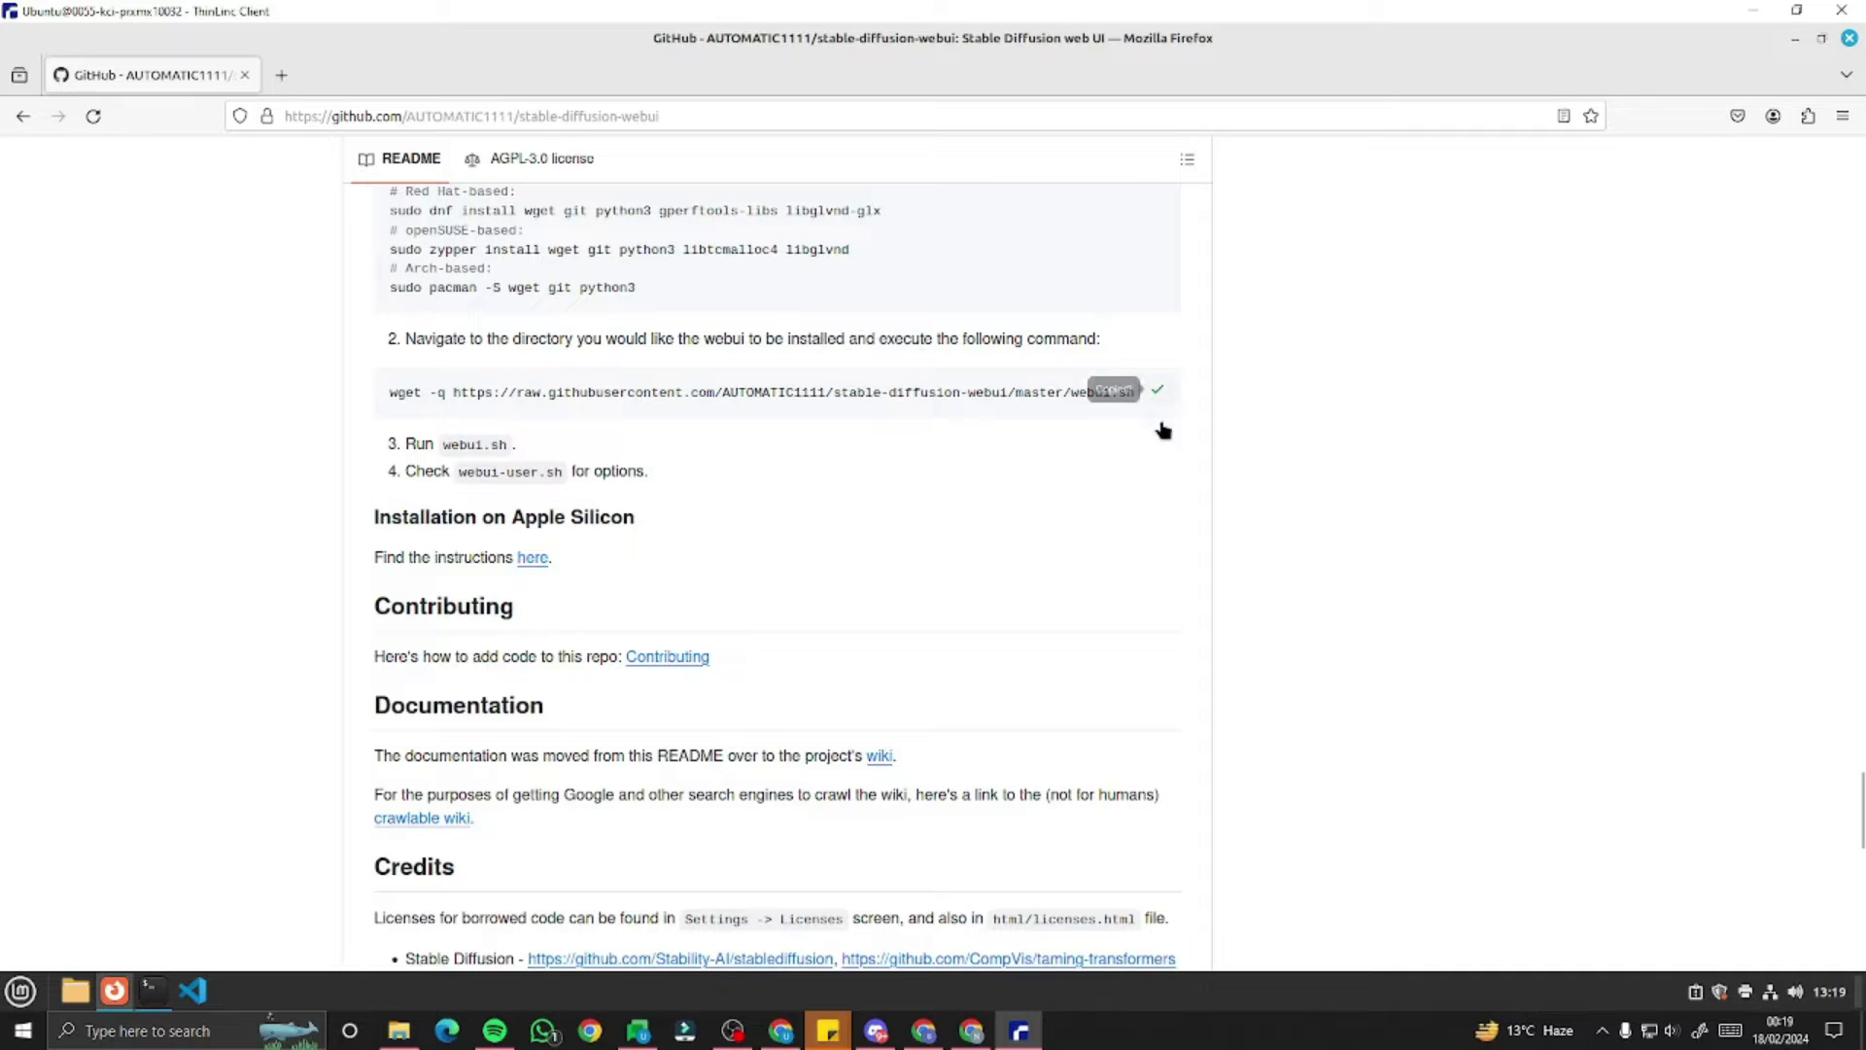
mouse_move(167, 996)
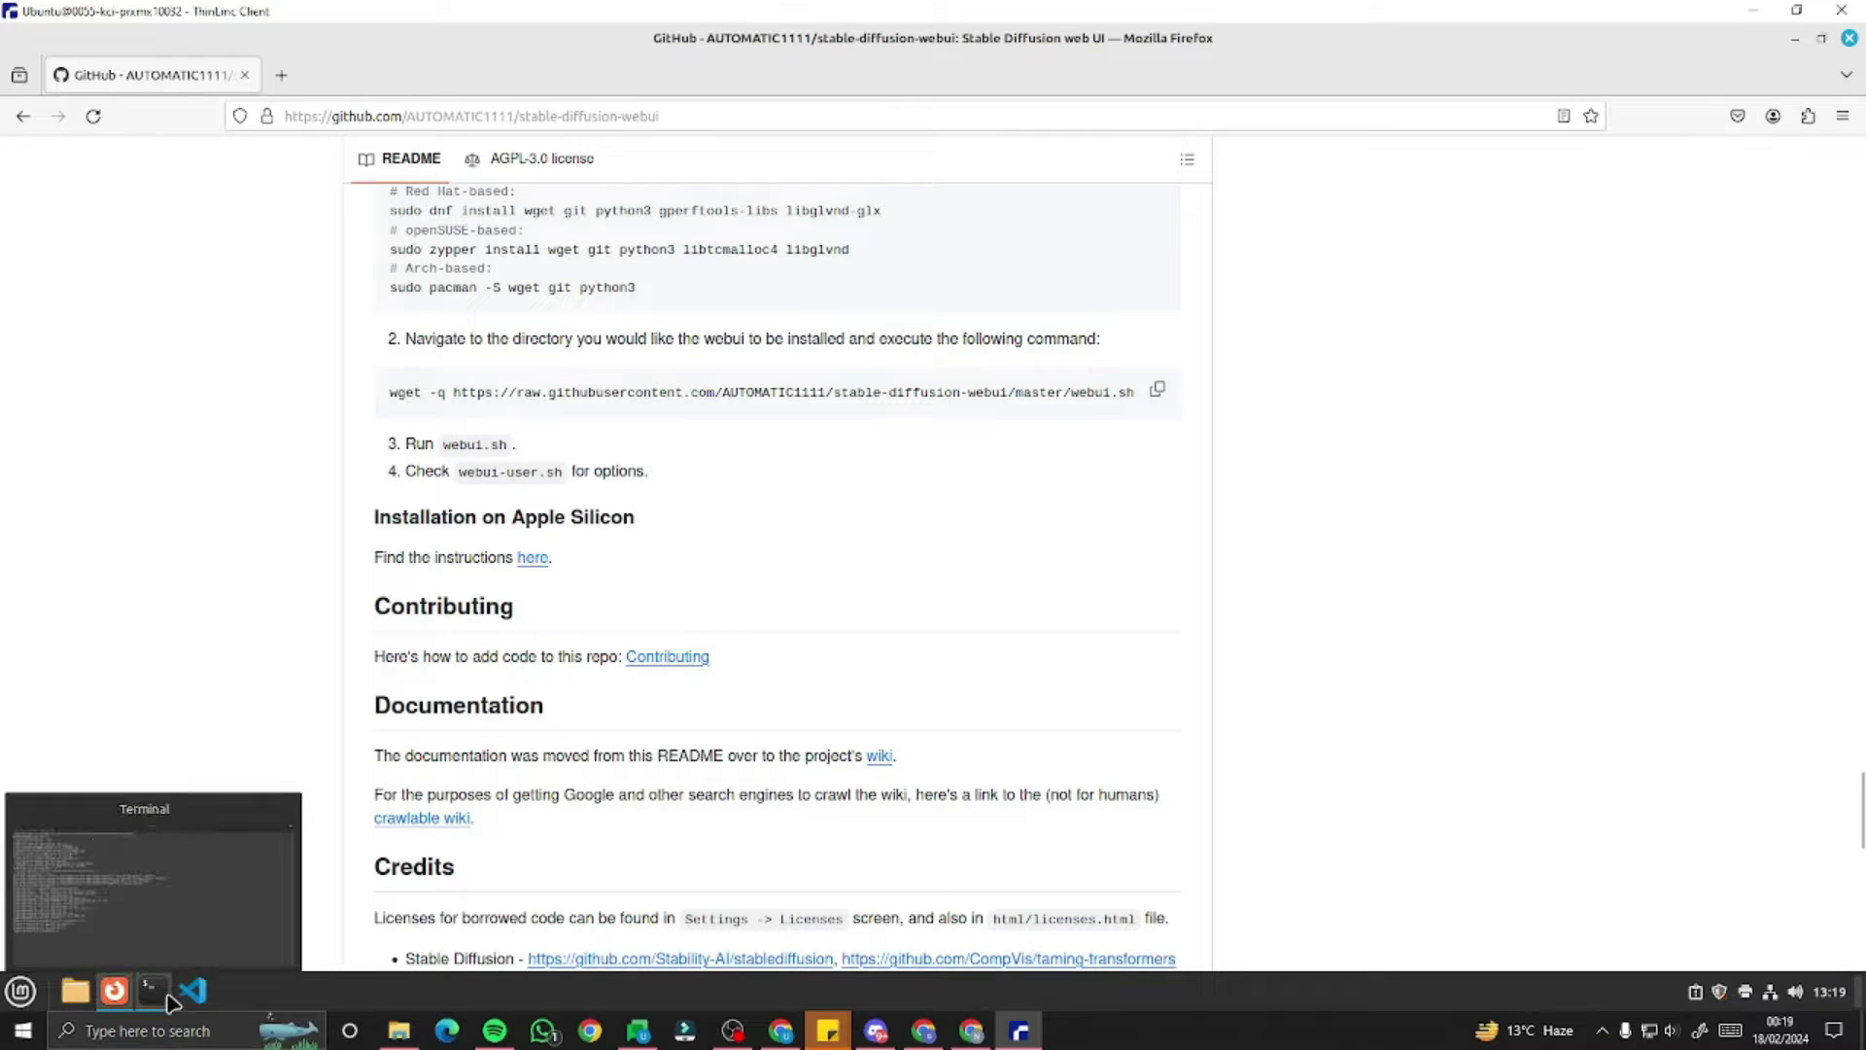
left_click(161, 902)
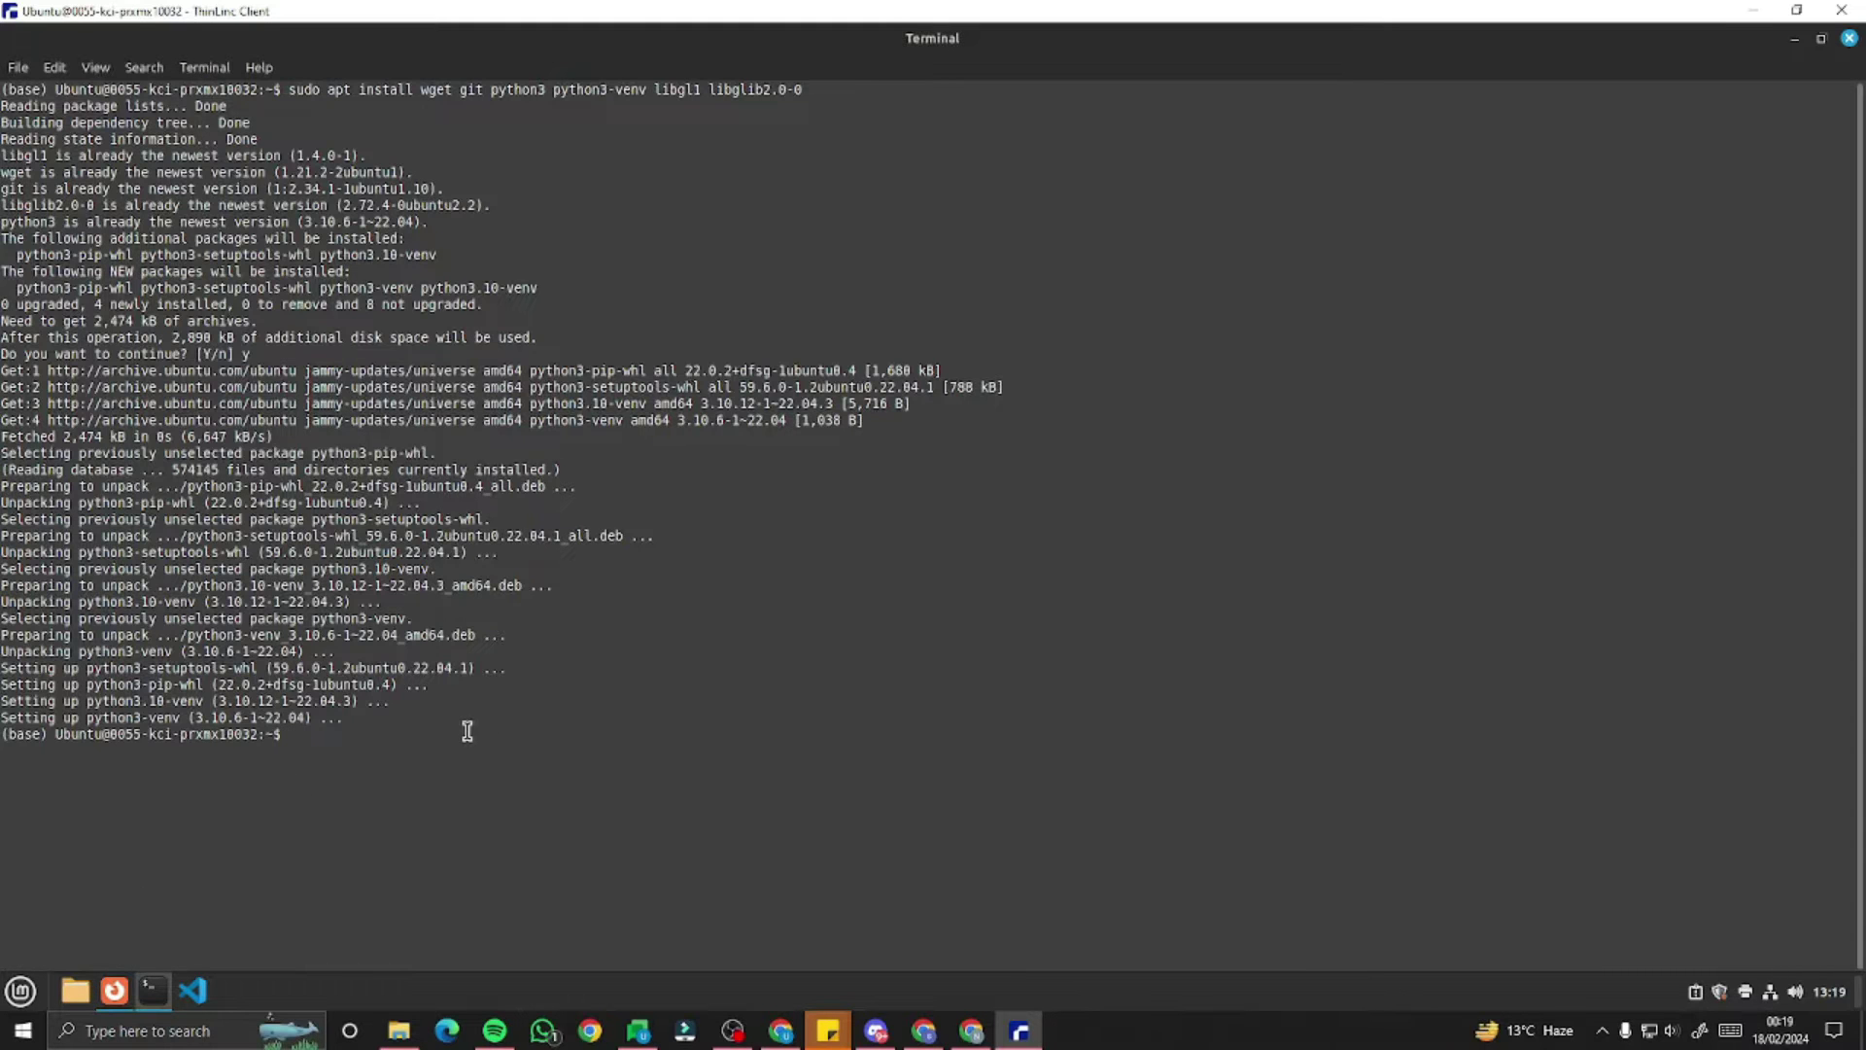
type("cd Desktop")
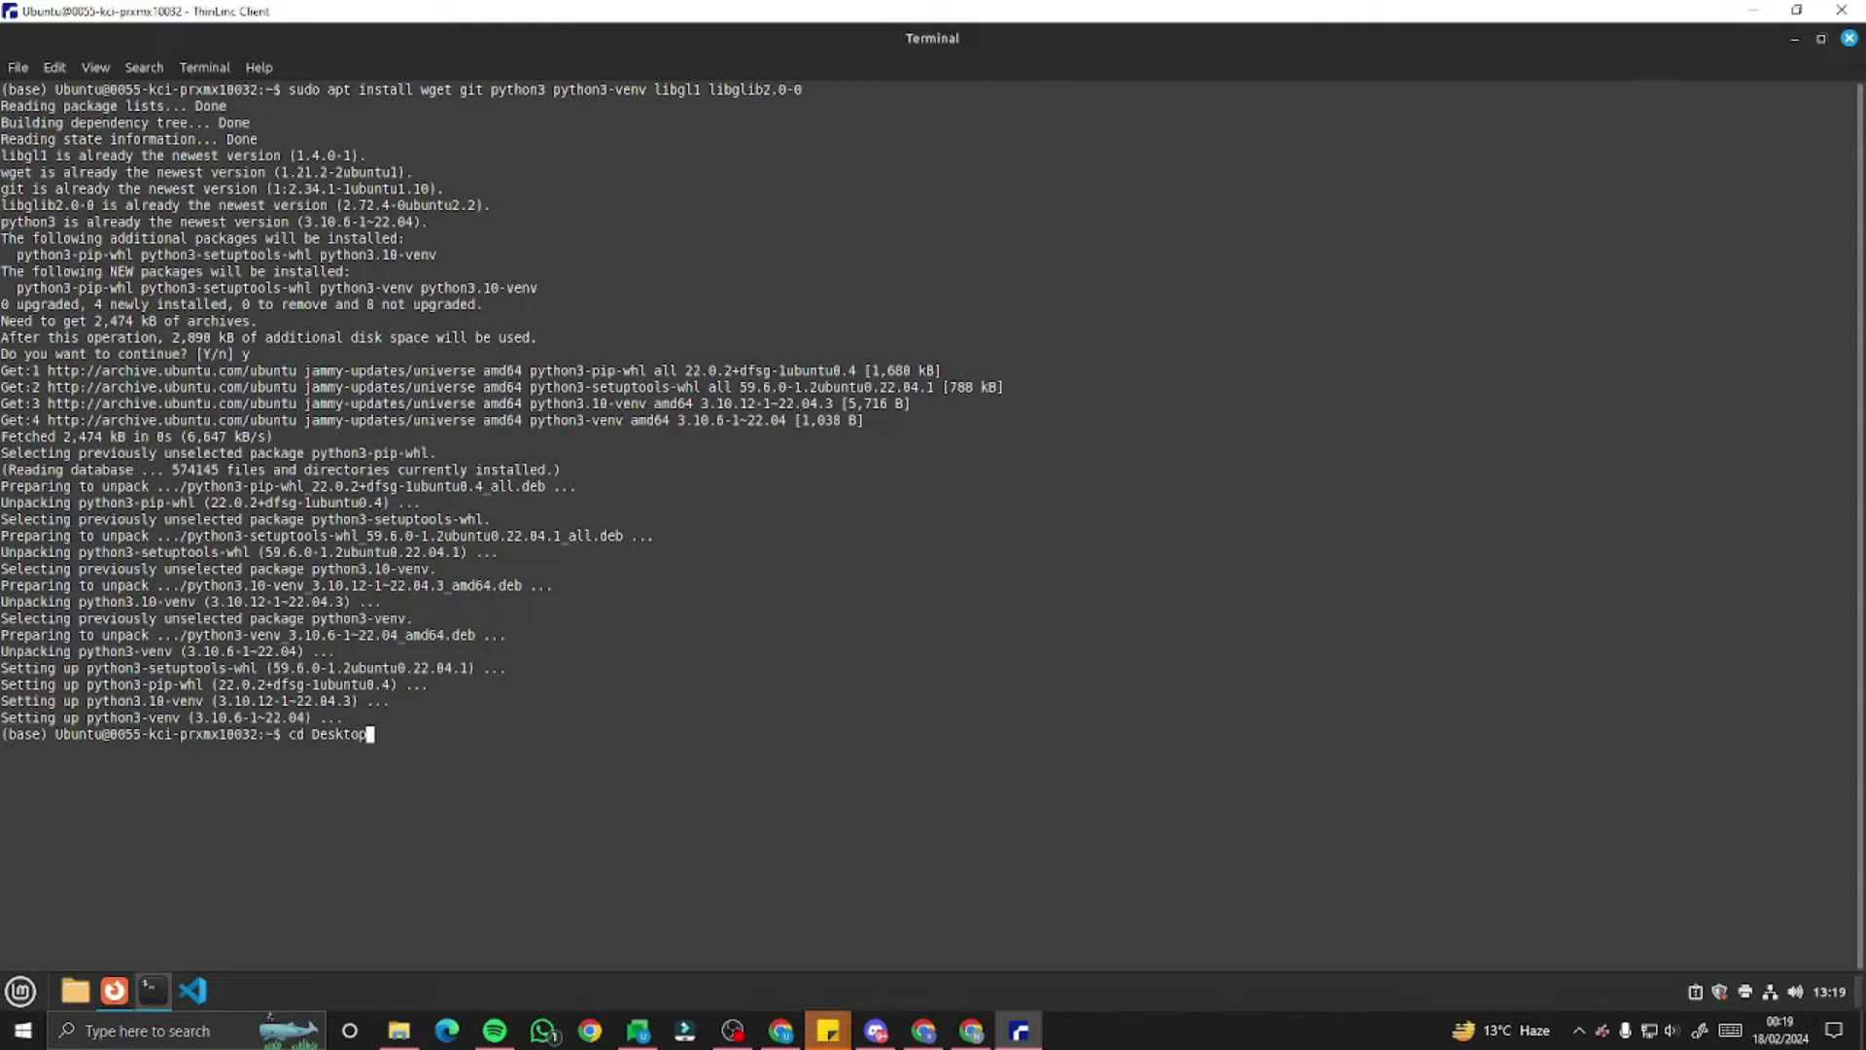
key("Return")
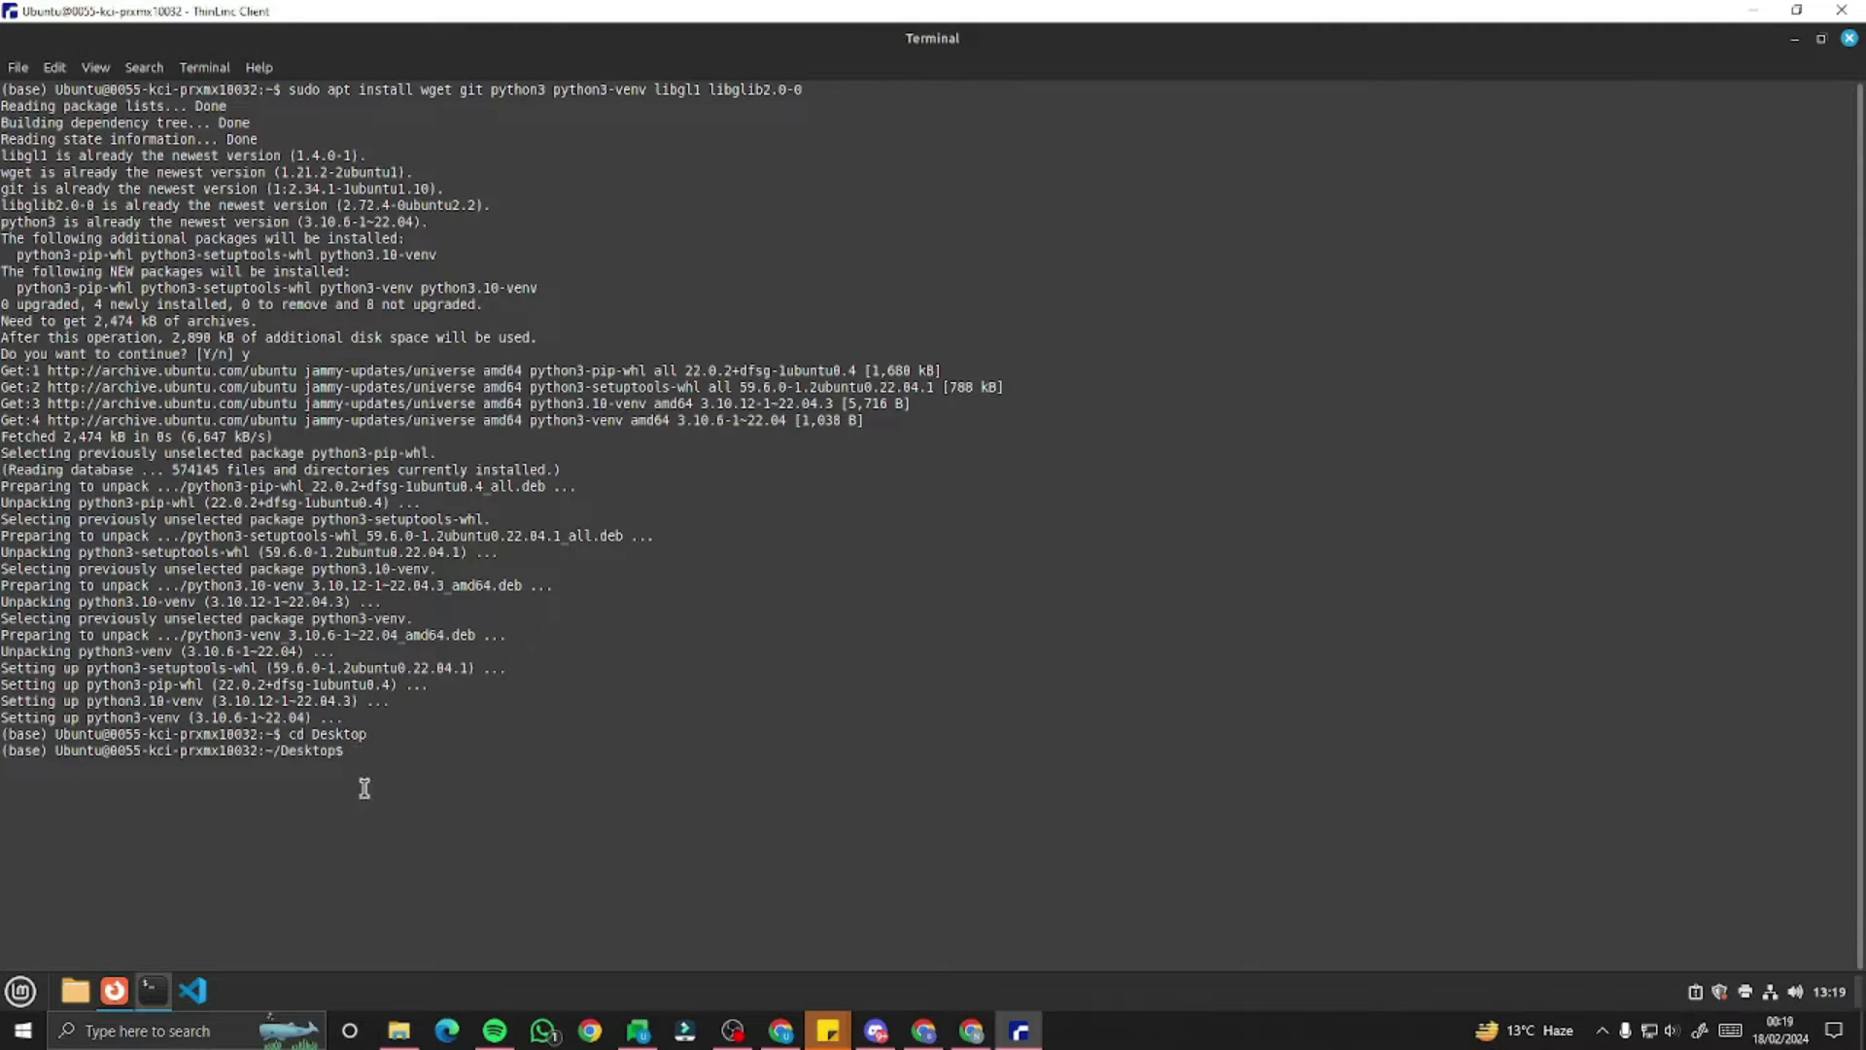
right_click(358, 753)
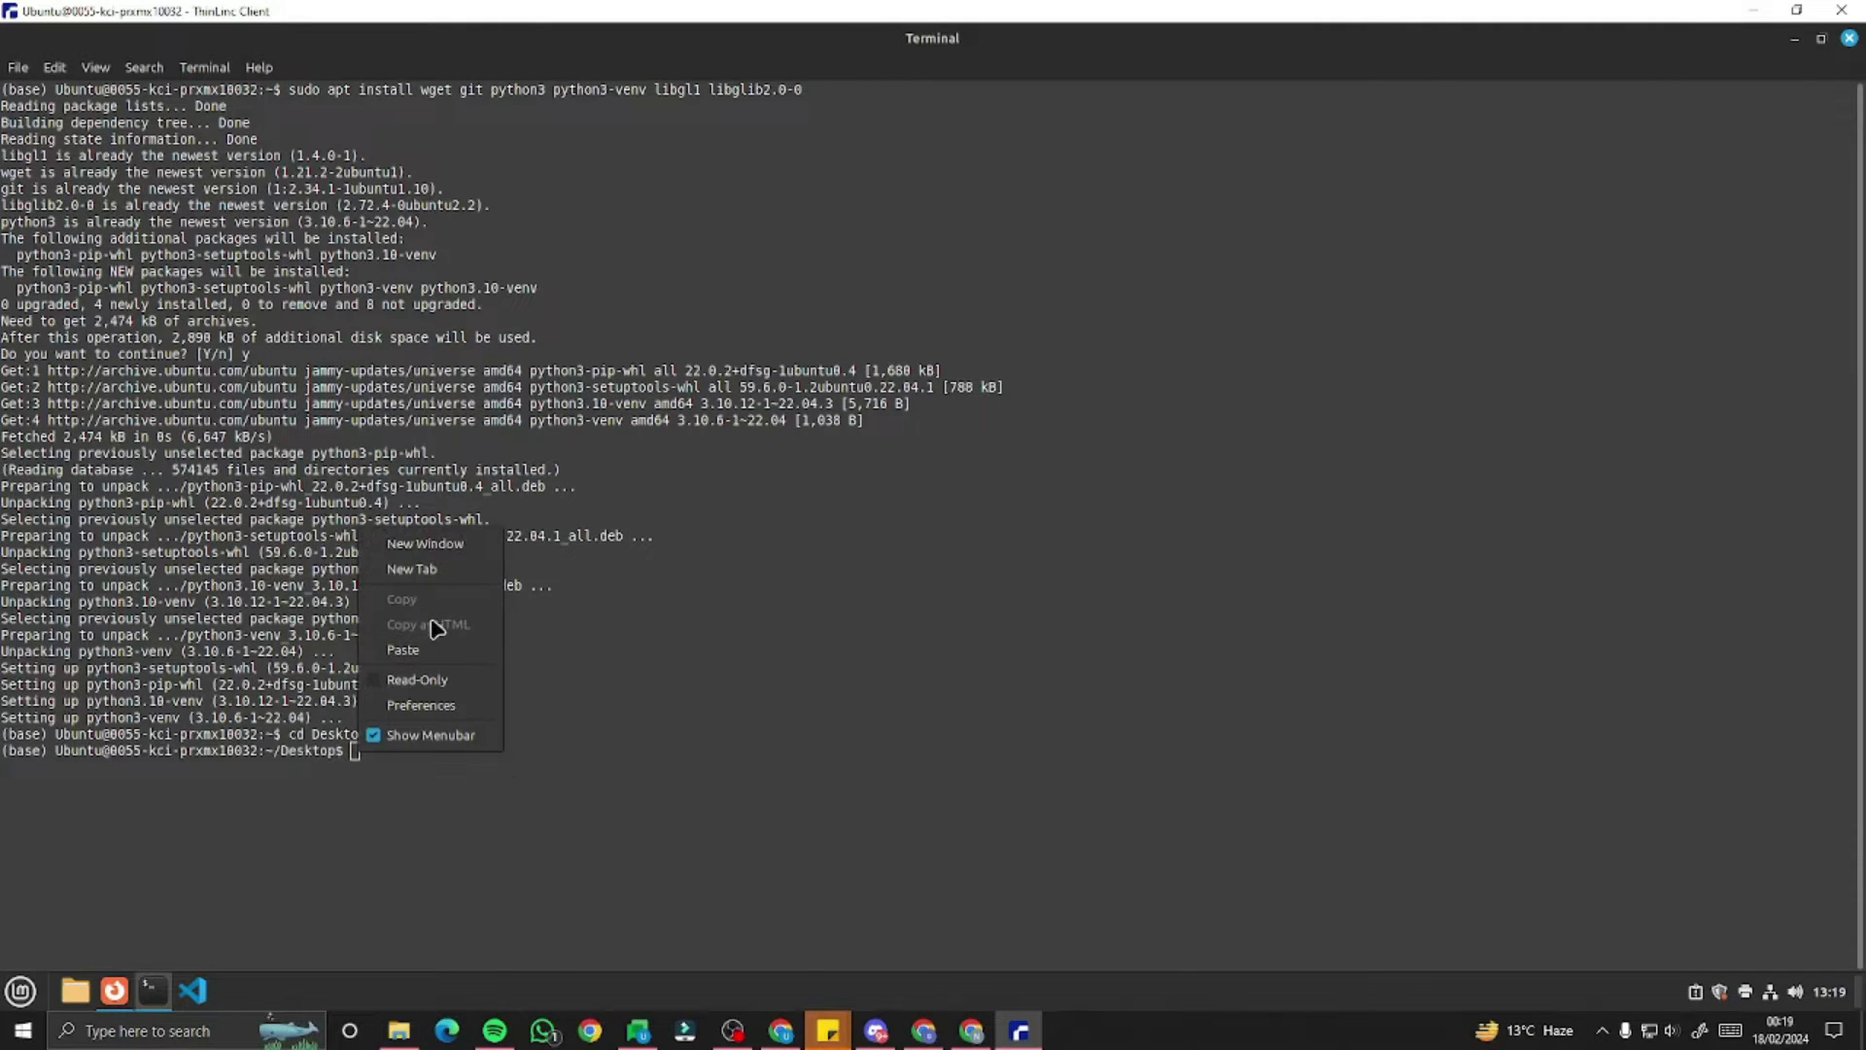
left_click(403, 649)
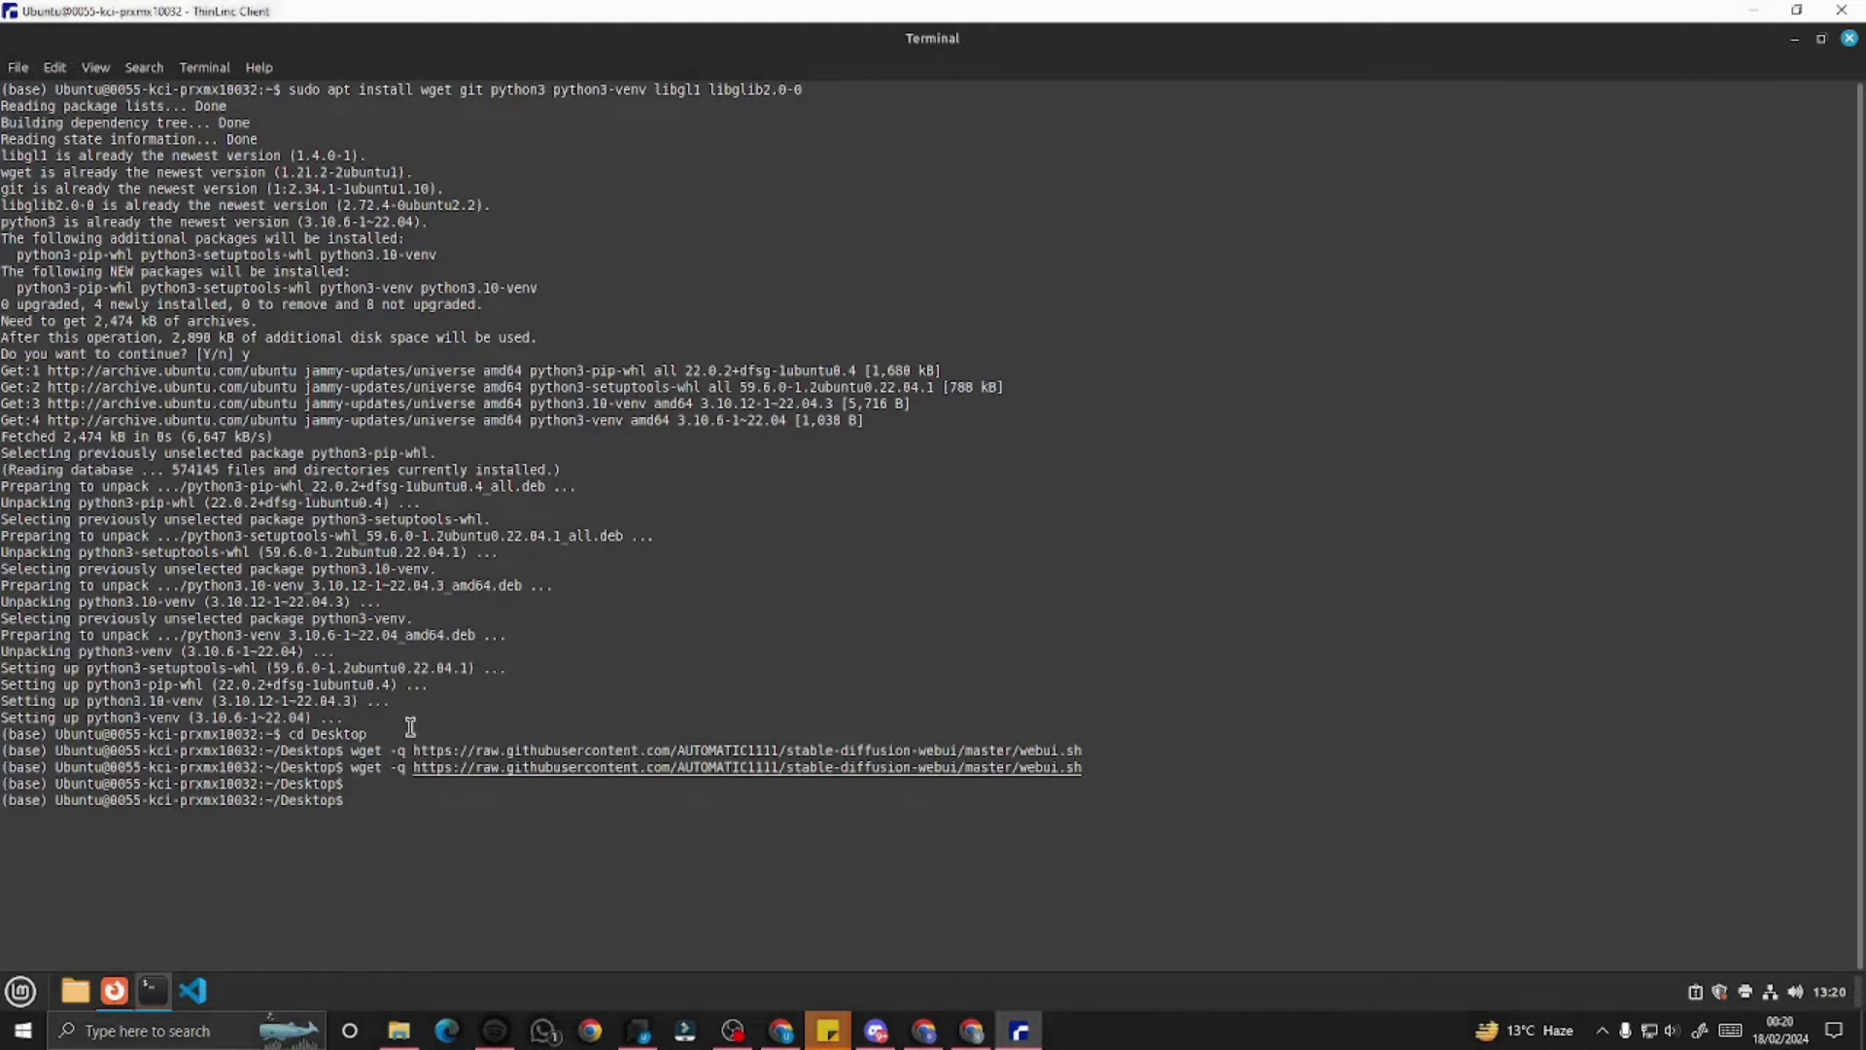
left_click_drag(1851, 768, 1024, 769)
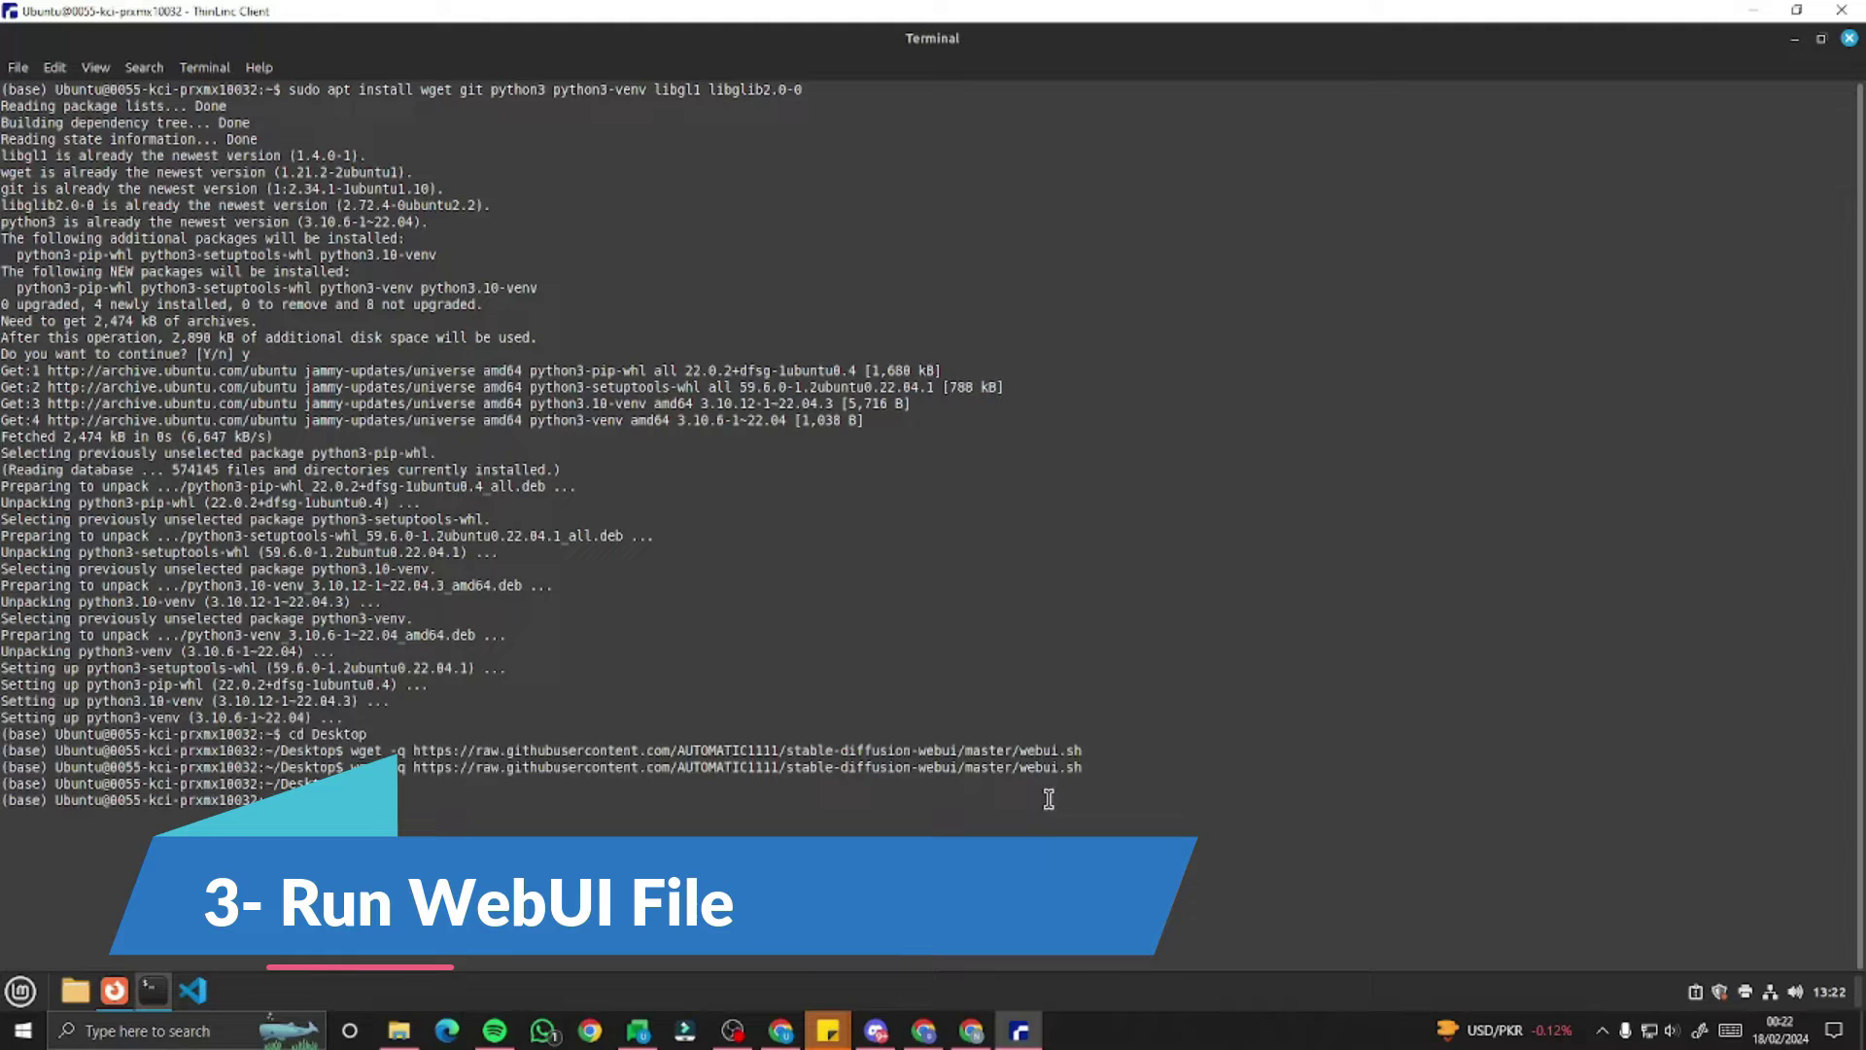
- Make webui.sh executable with chmod +x, then run ./webui.sh to install and launch
type("chmod +x webui.sh")
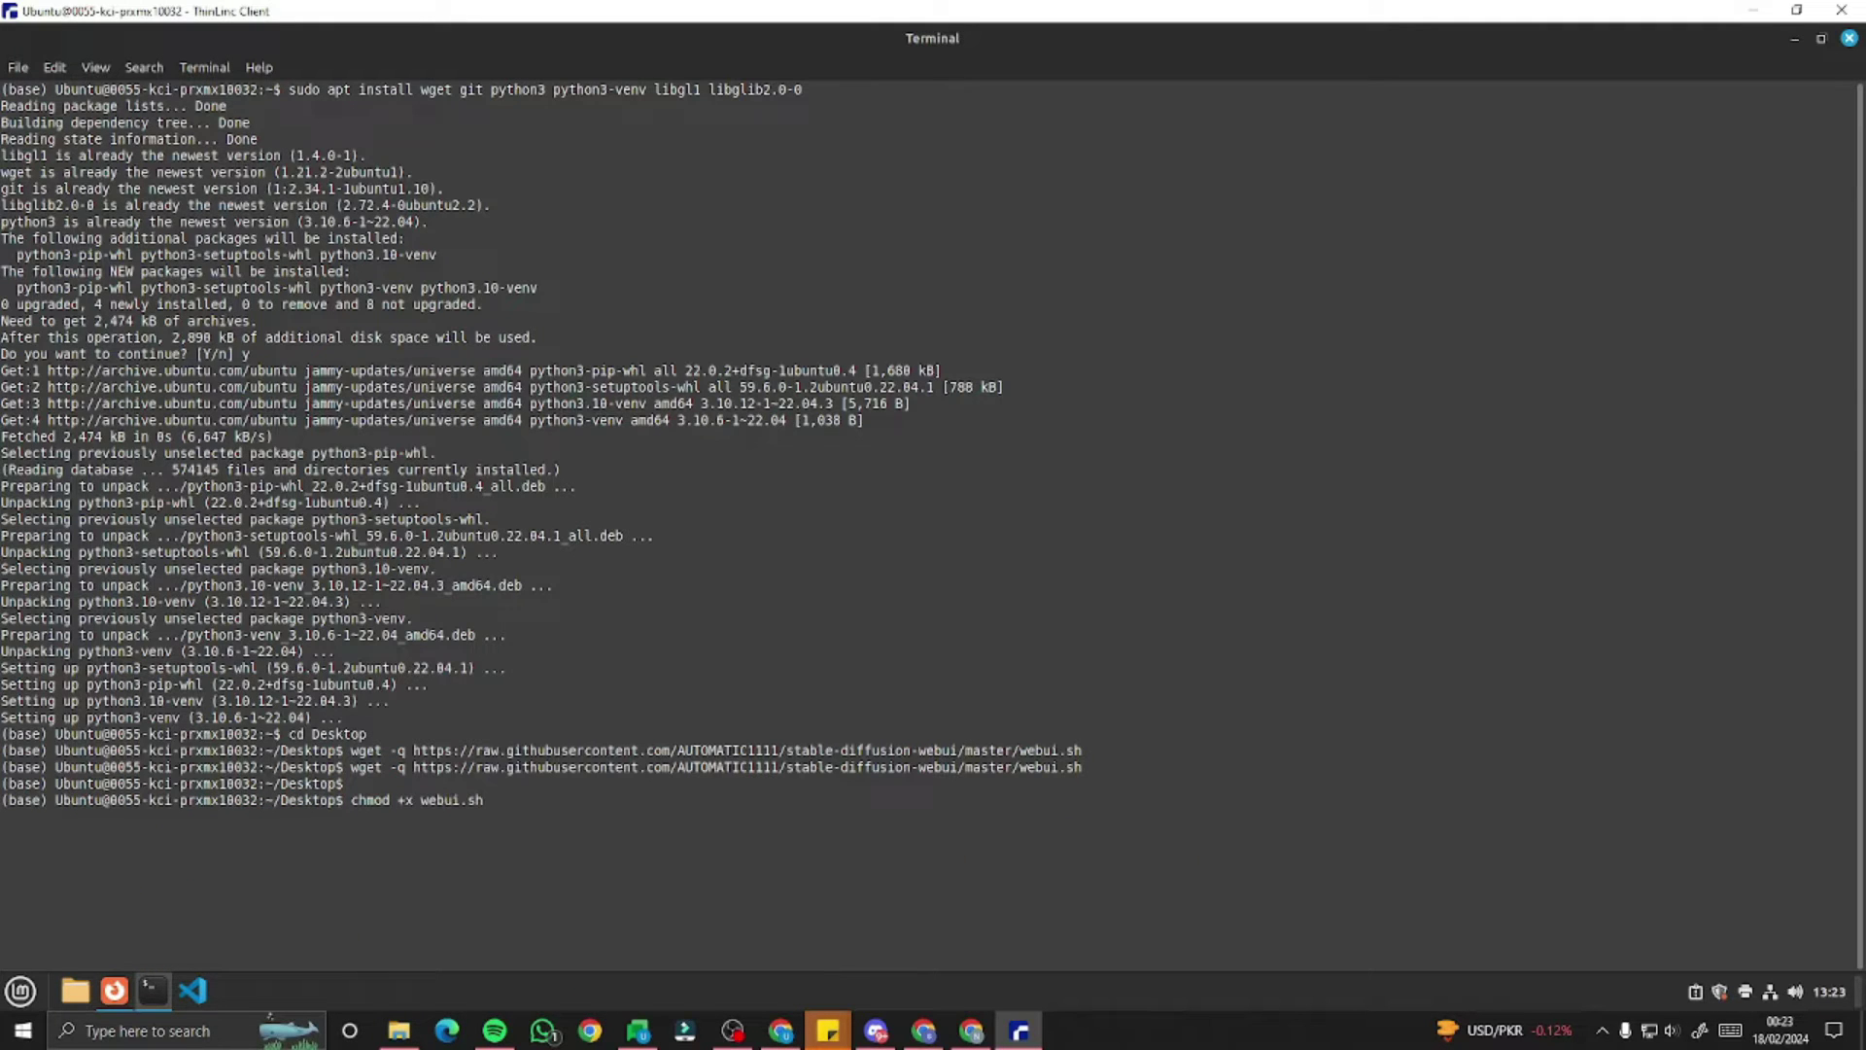
key("Return")
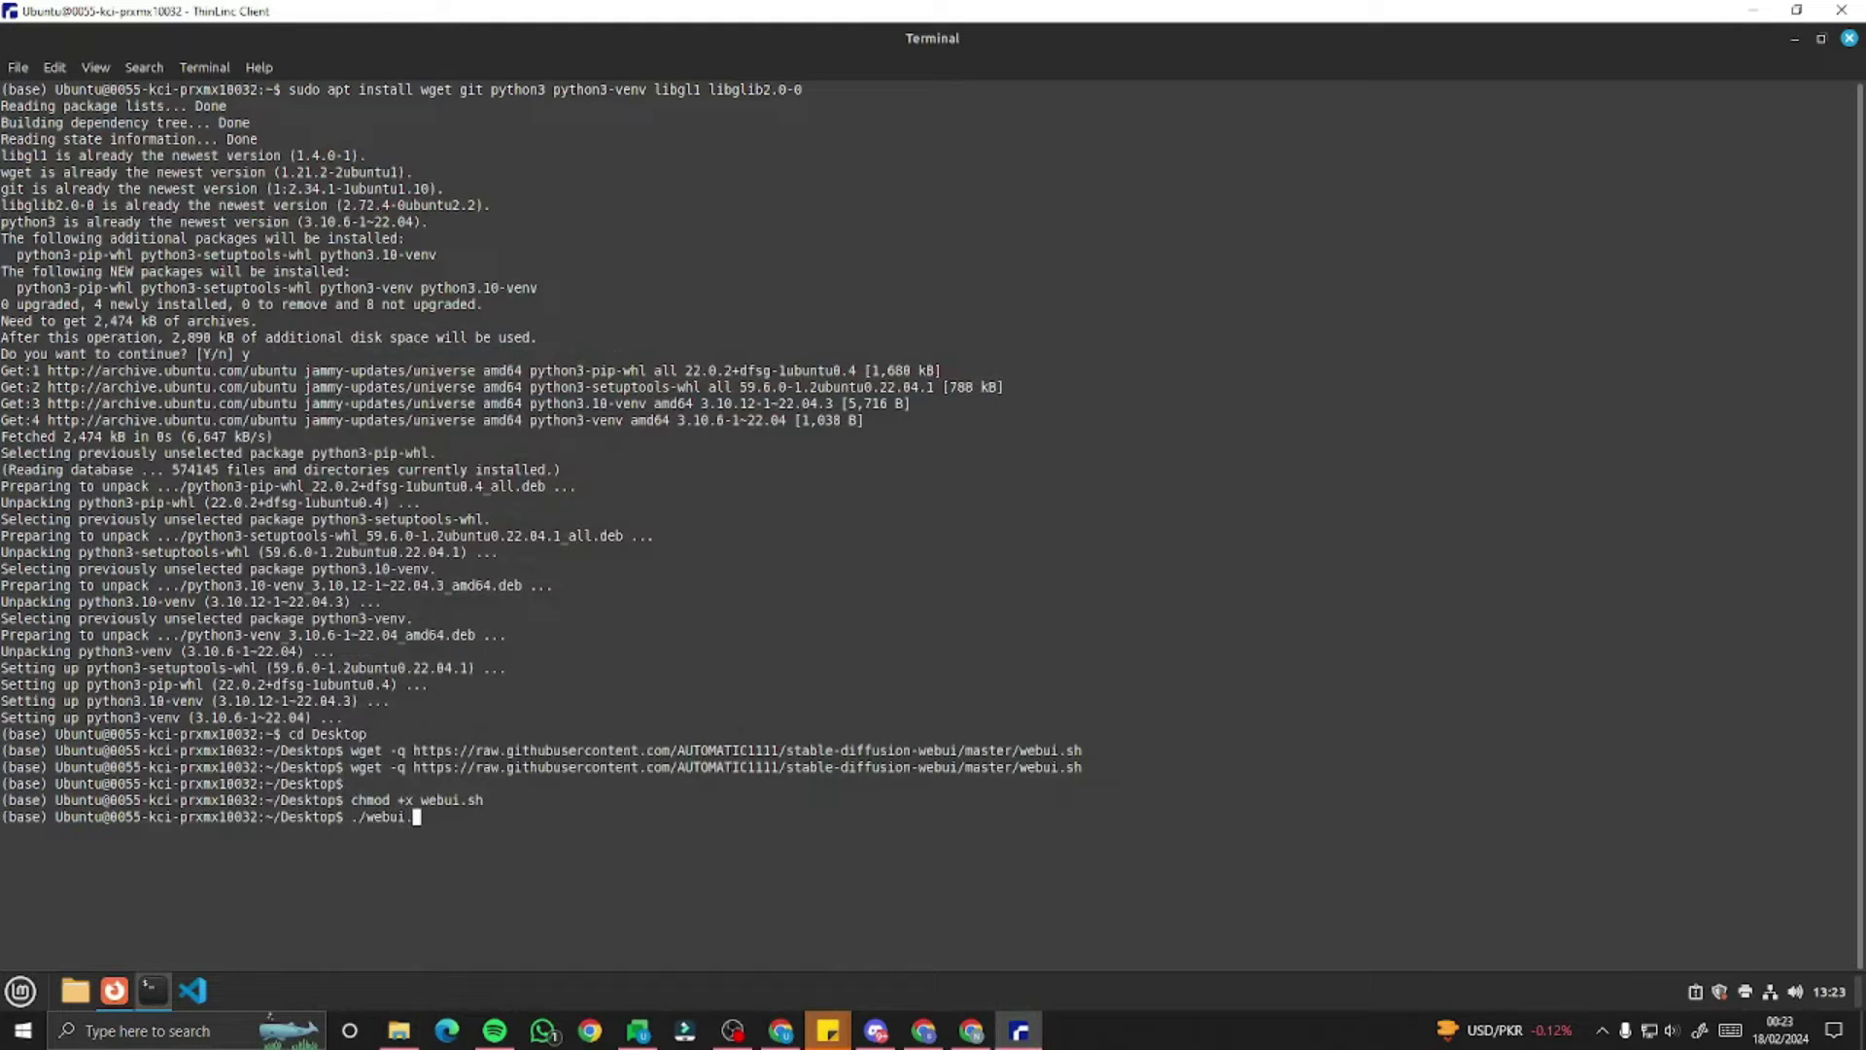
type("./webui.sh")
key("Return")
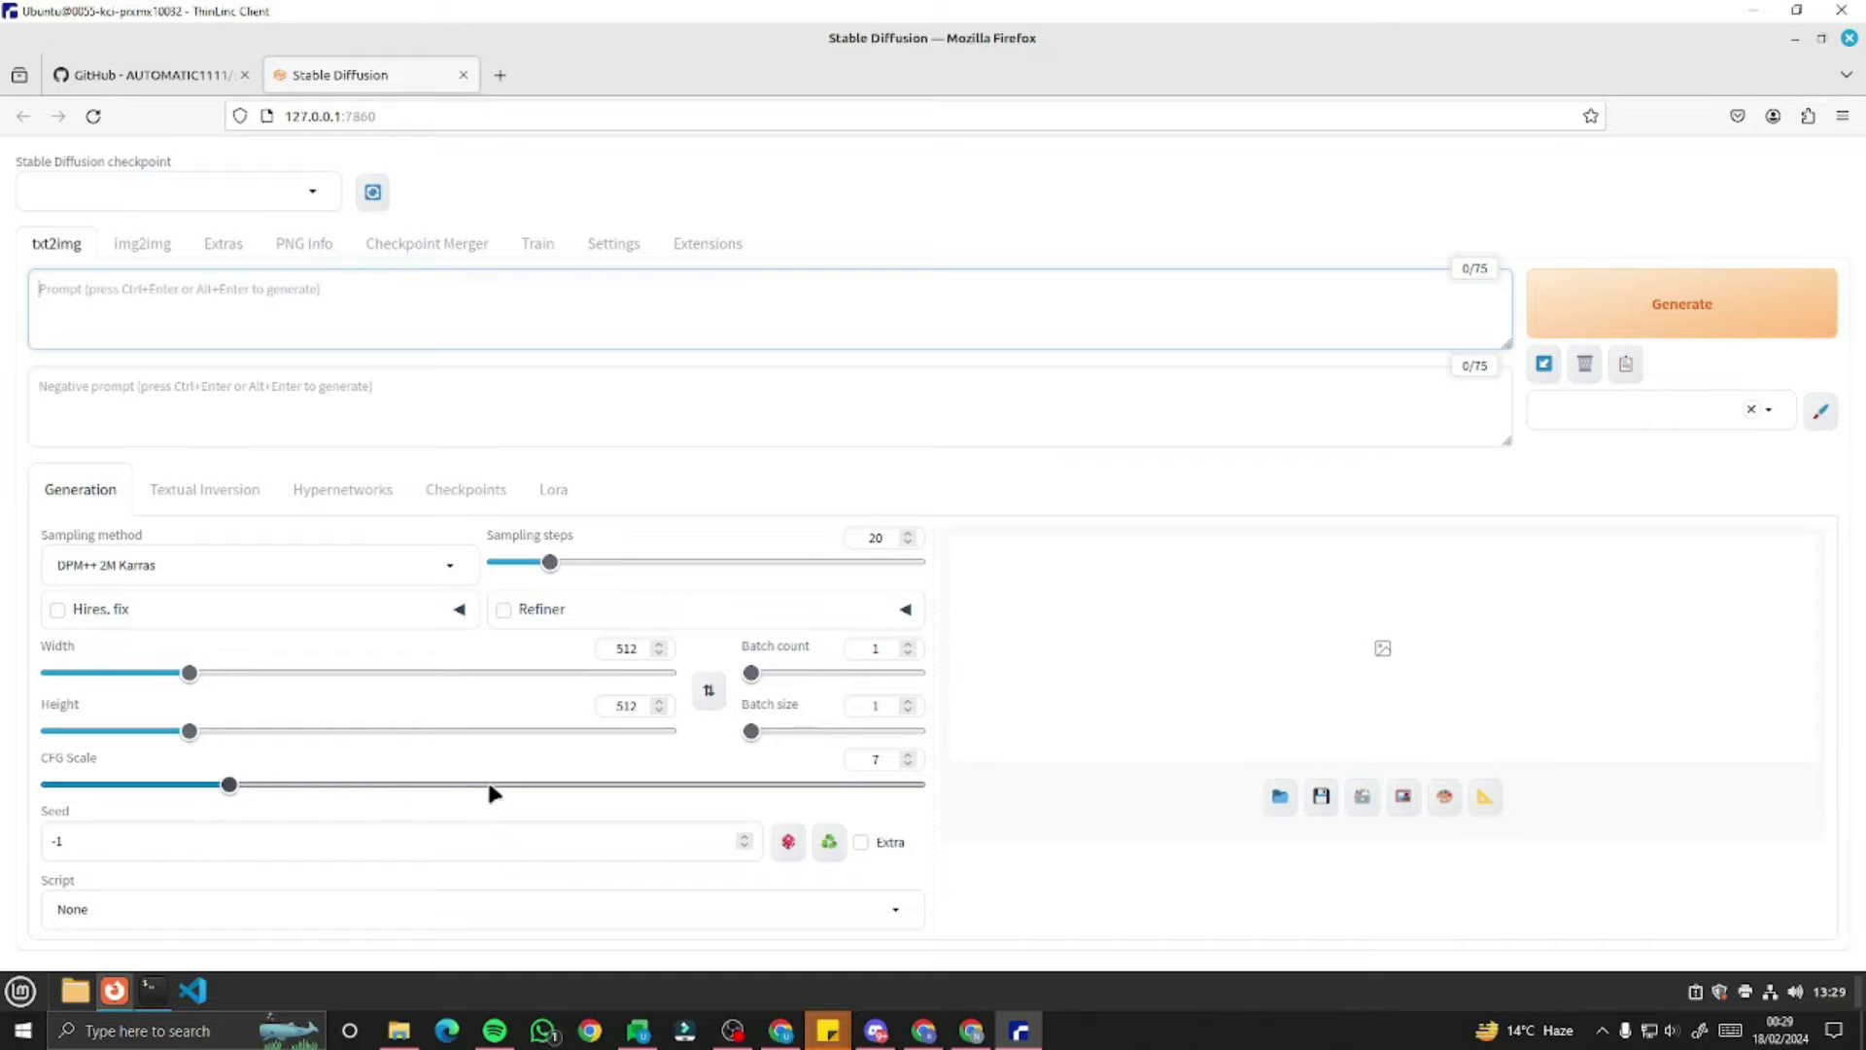
- Select the v1-5-pruned-emaonly.safetensors checkpoint and check the img2img tab before returning to txt2img
scroll(495, 794, "down", 1)
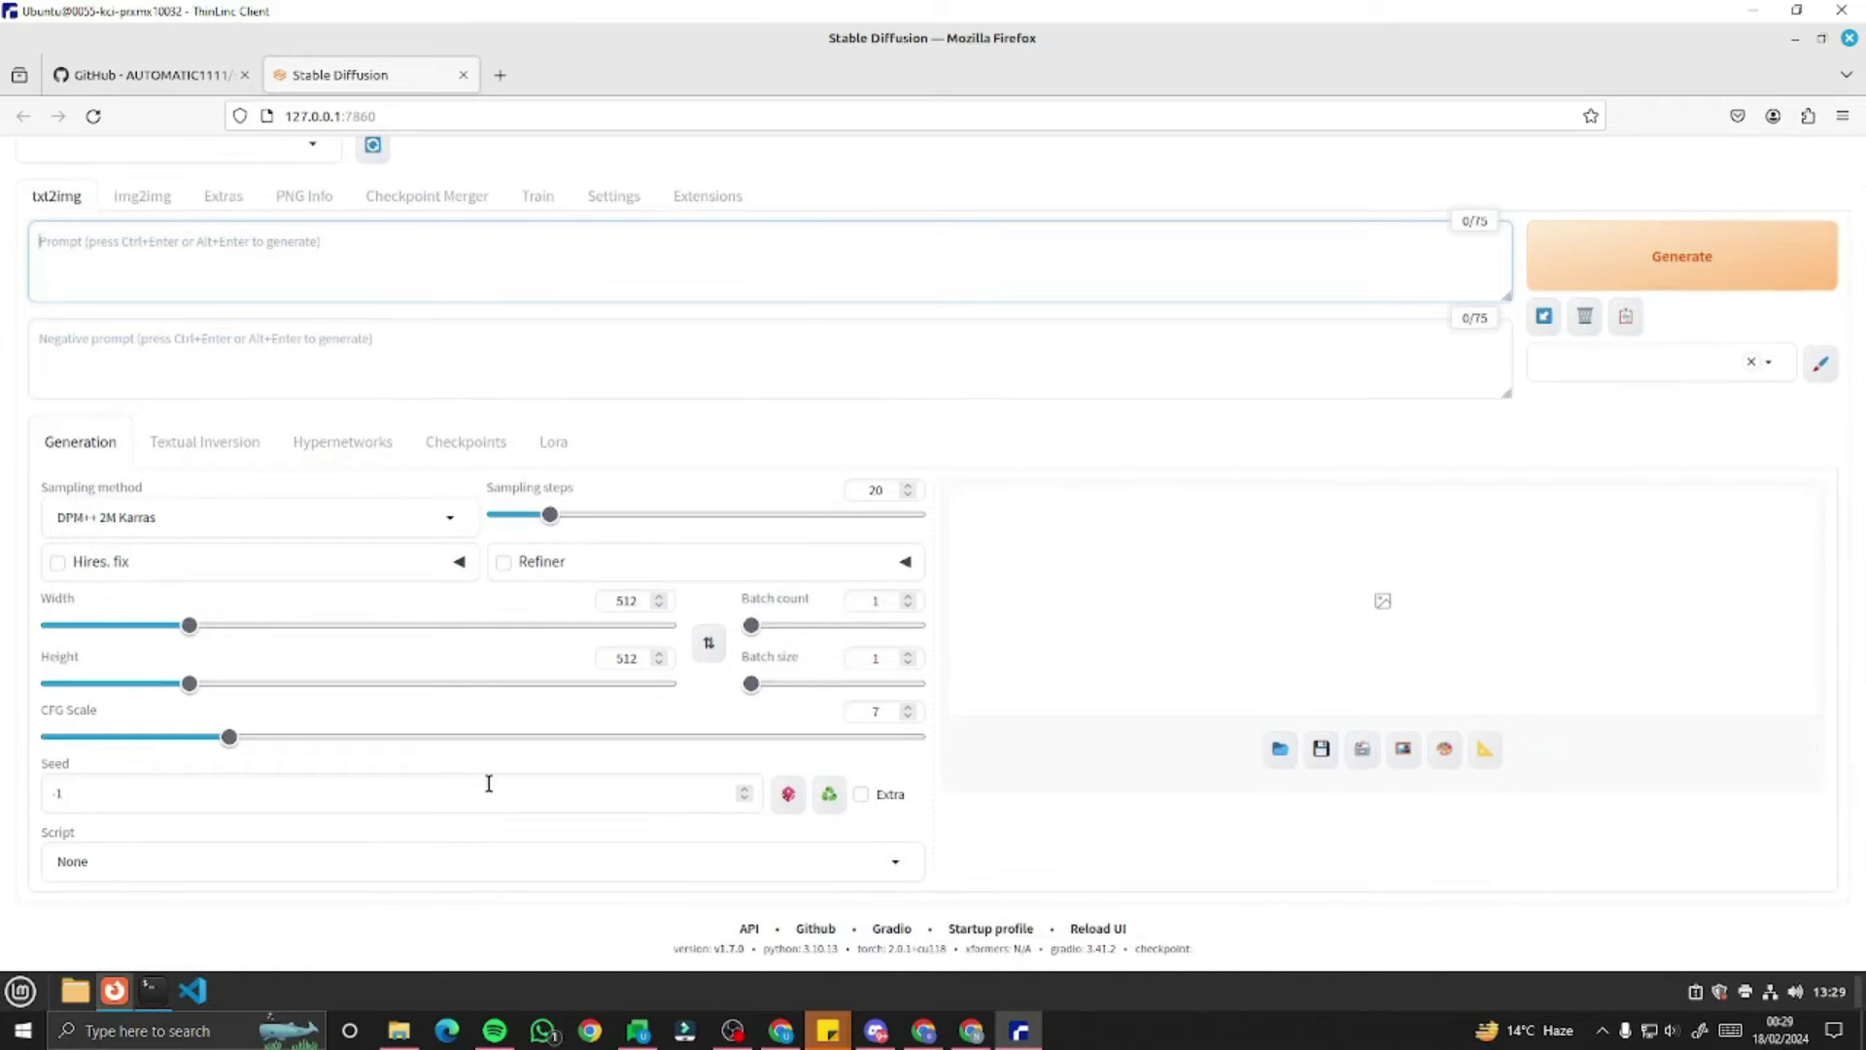
scroll(495, 795, "up", 1)
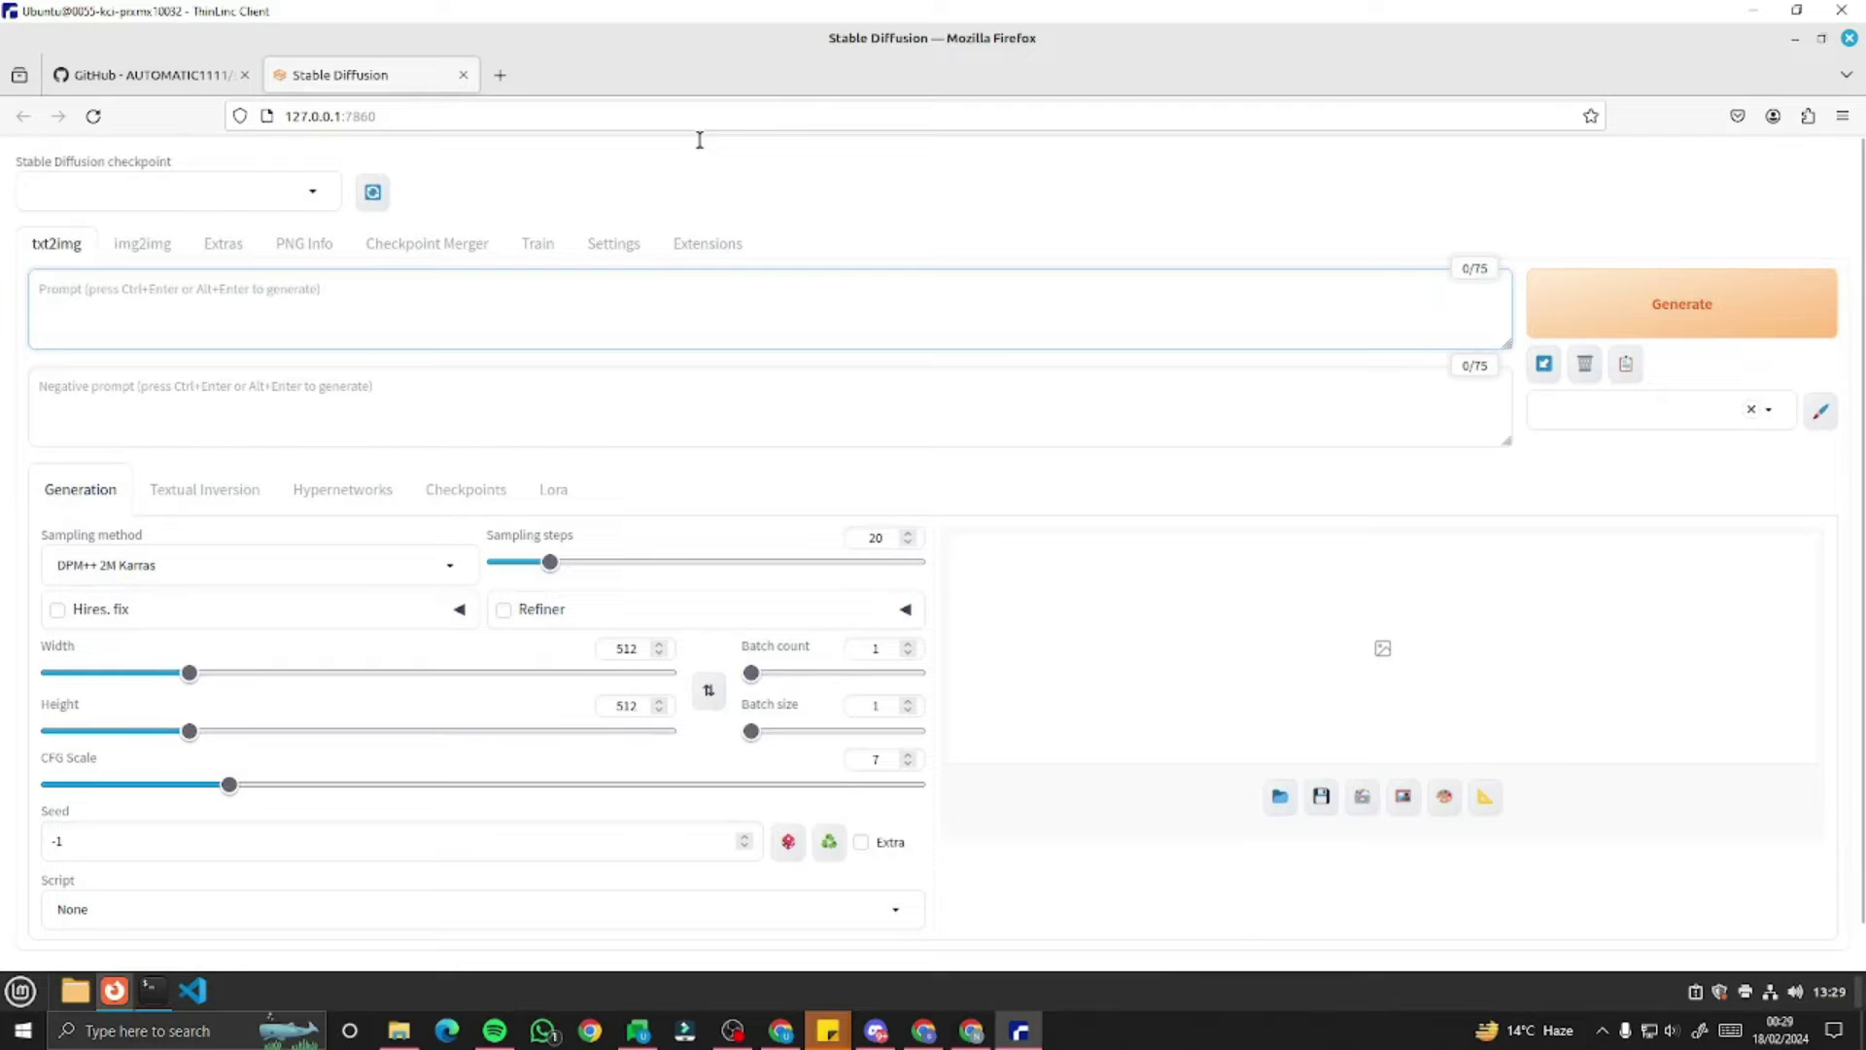
left_click(293, 204)
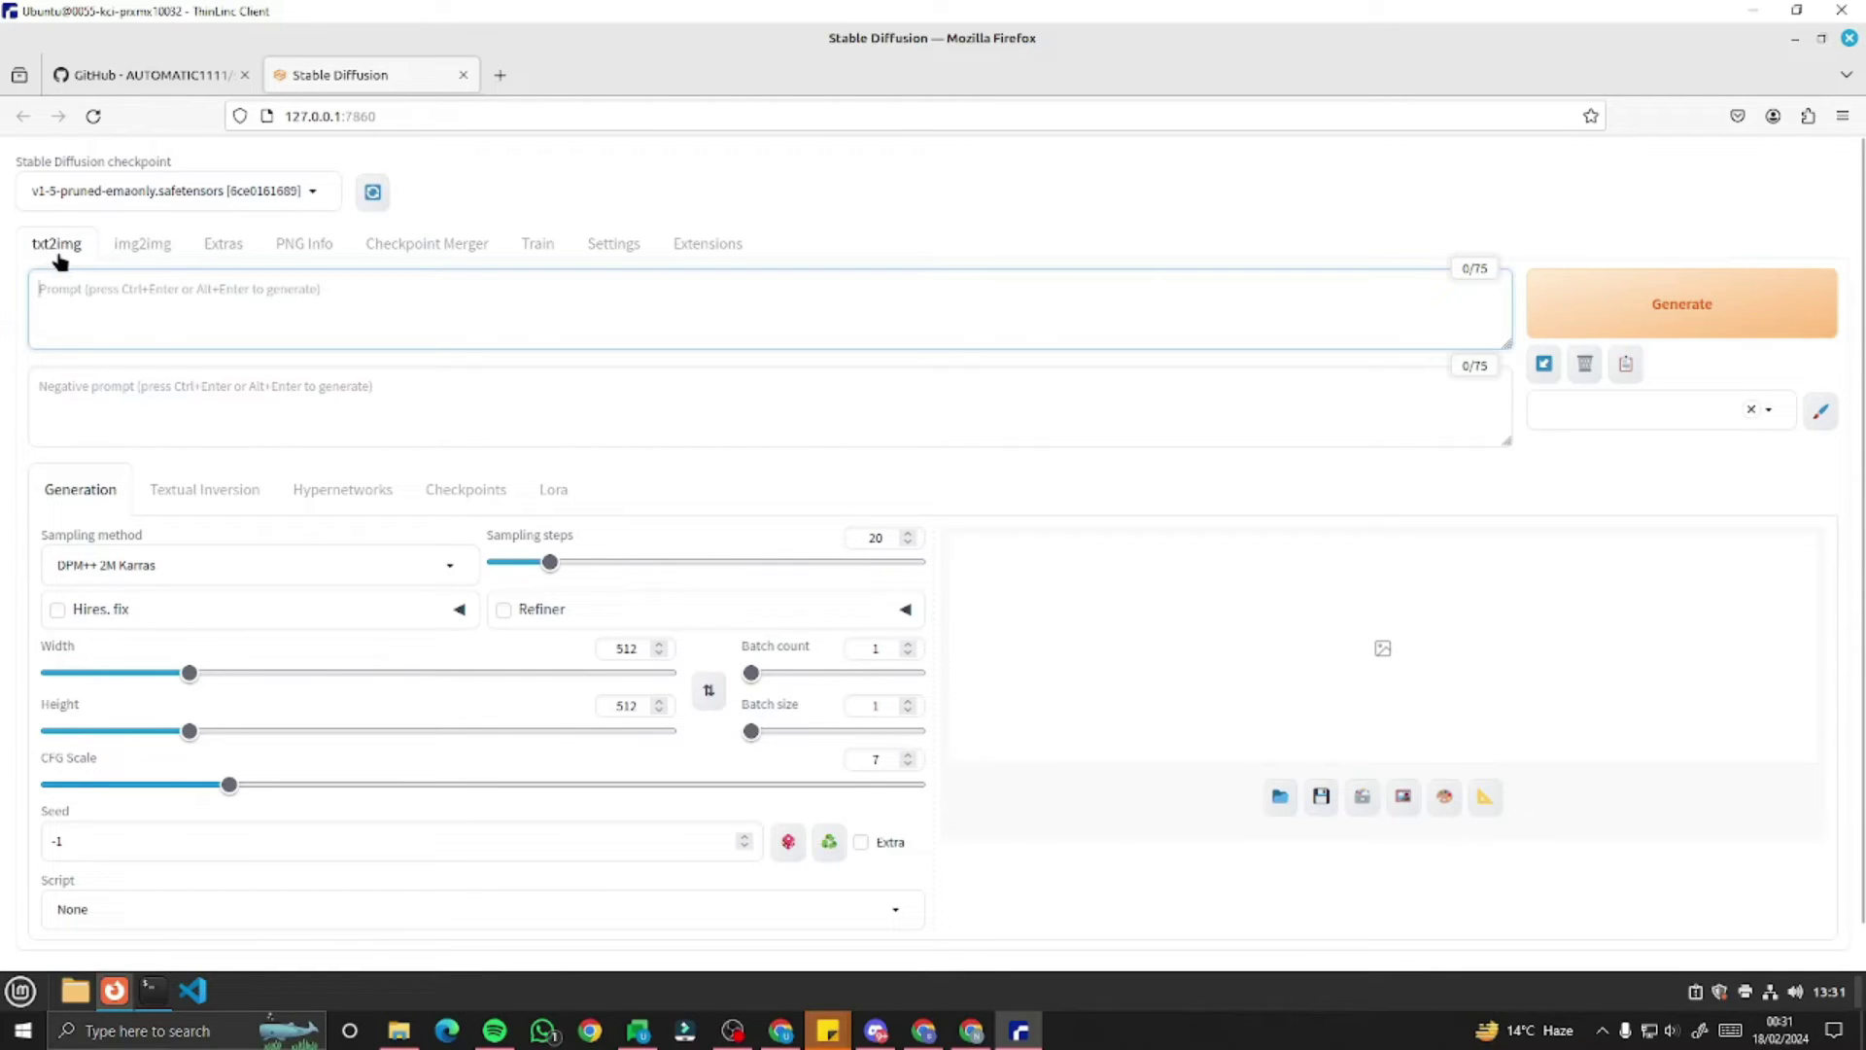
left_click(153, 249)
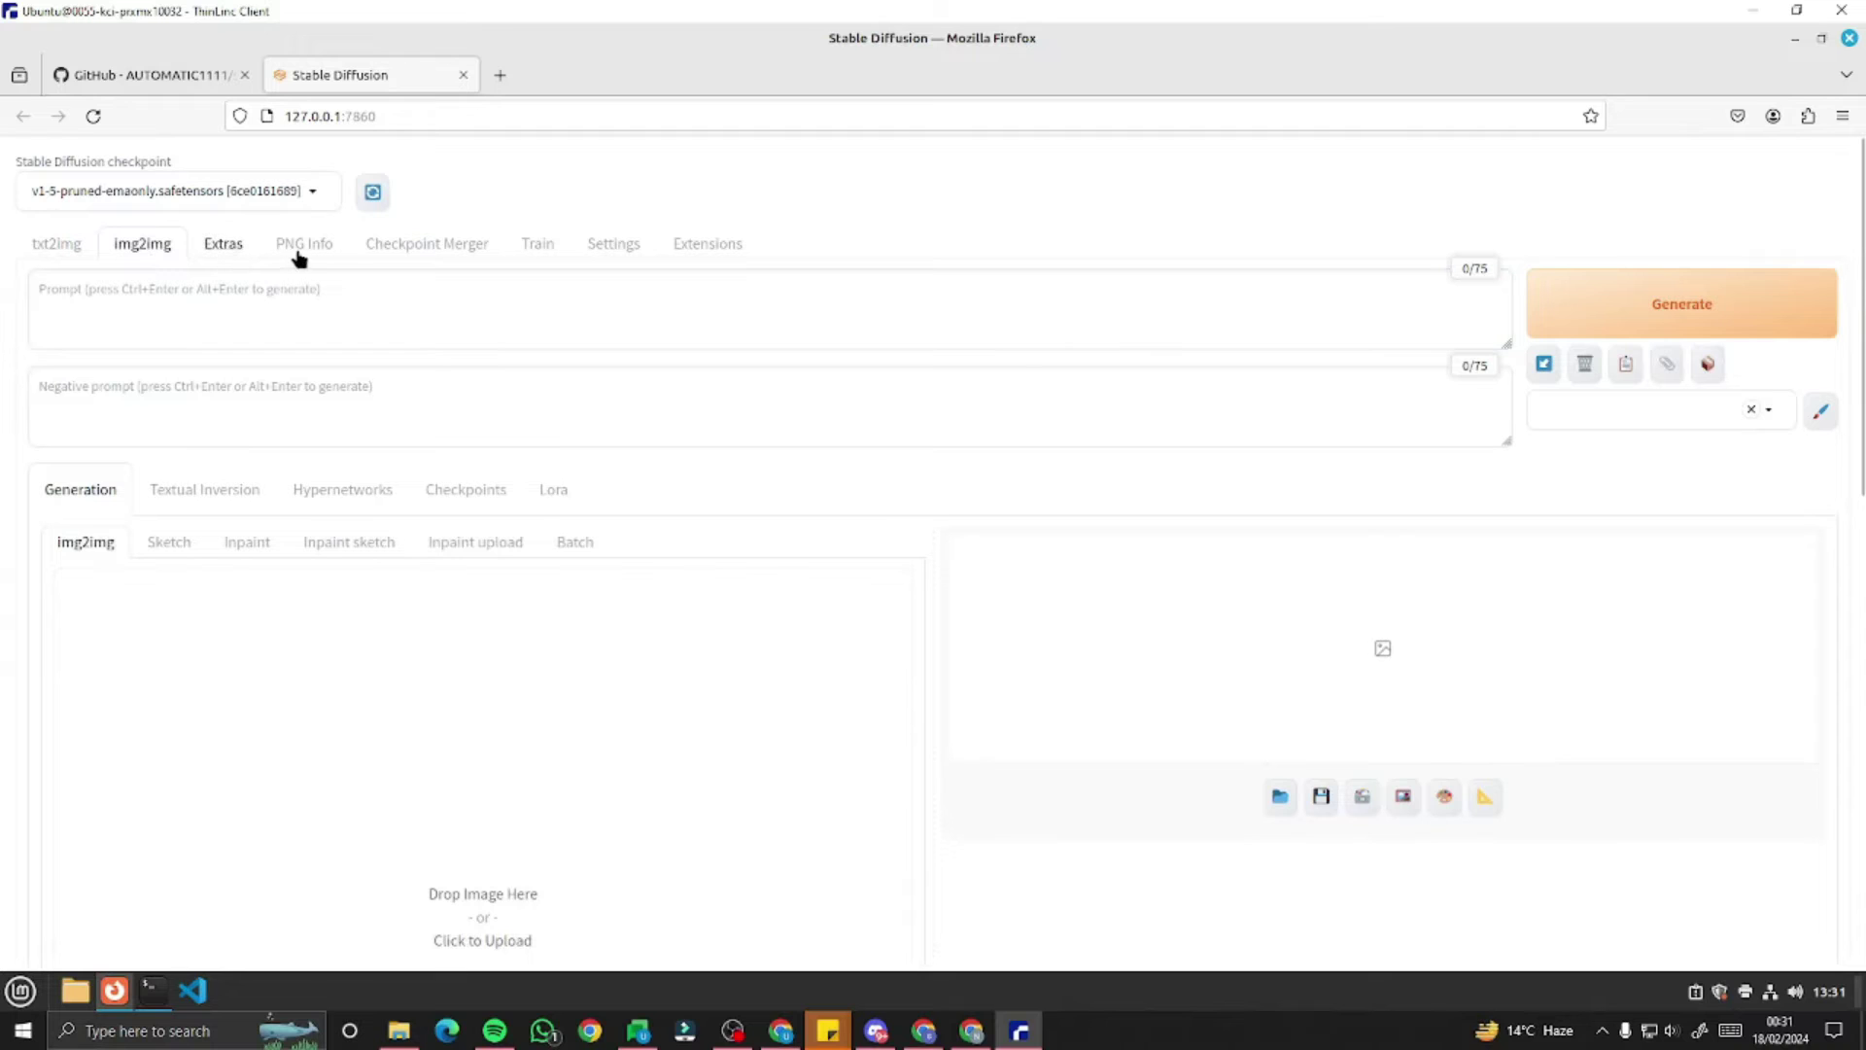
left_click(61, 244)
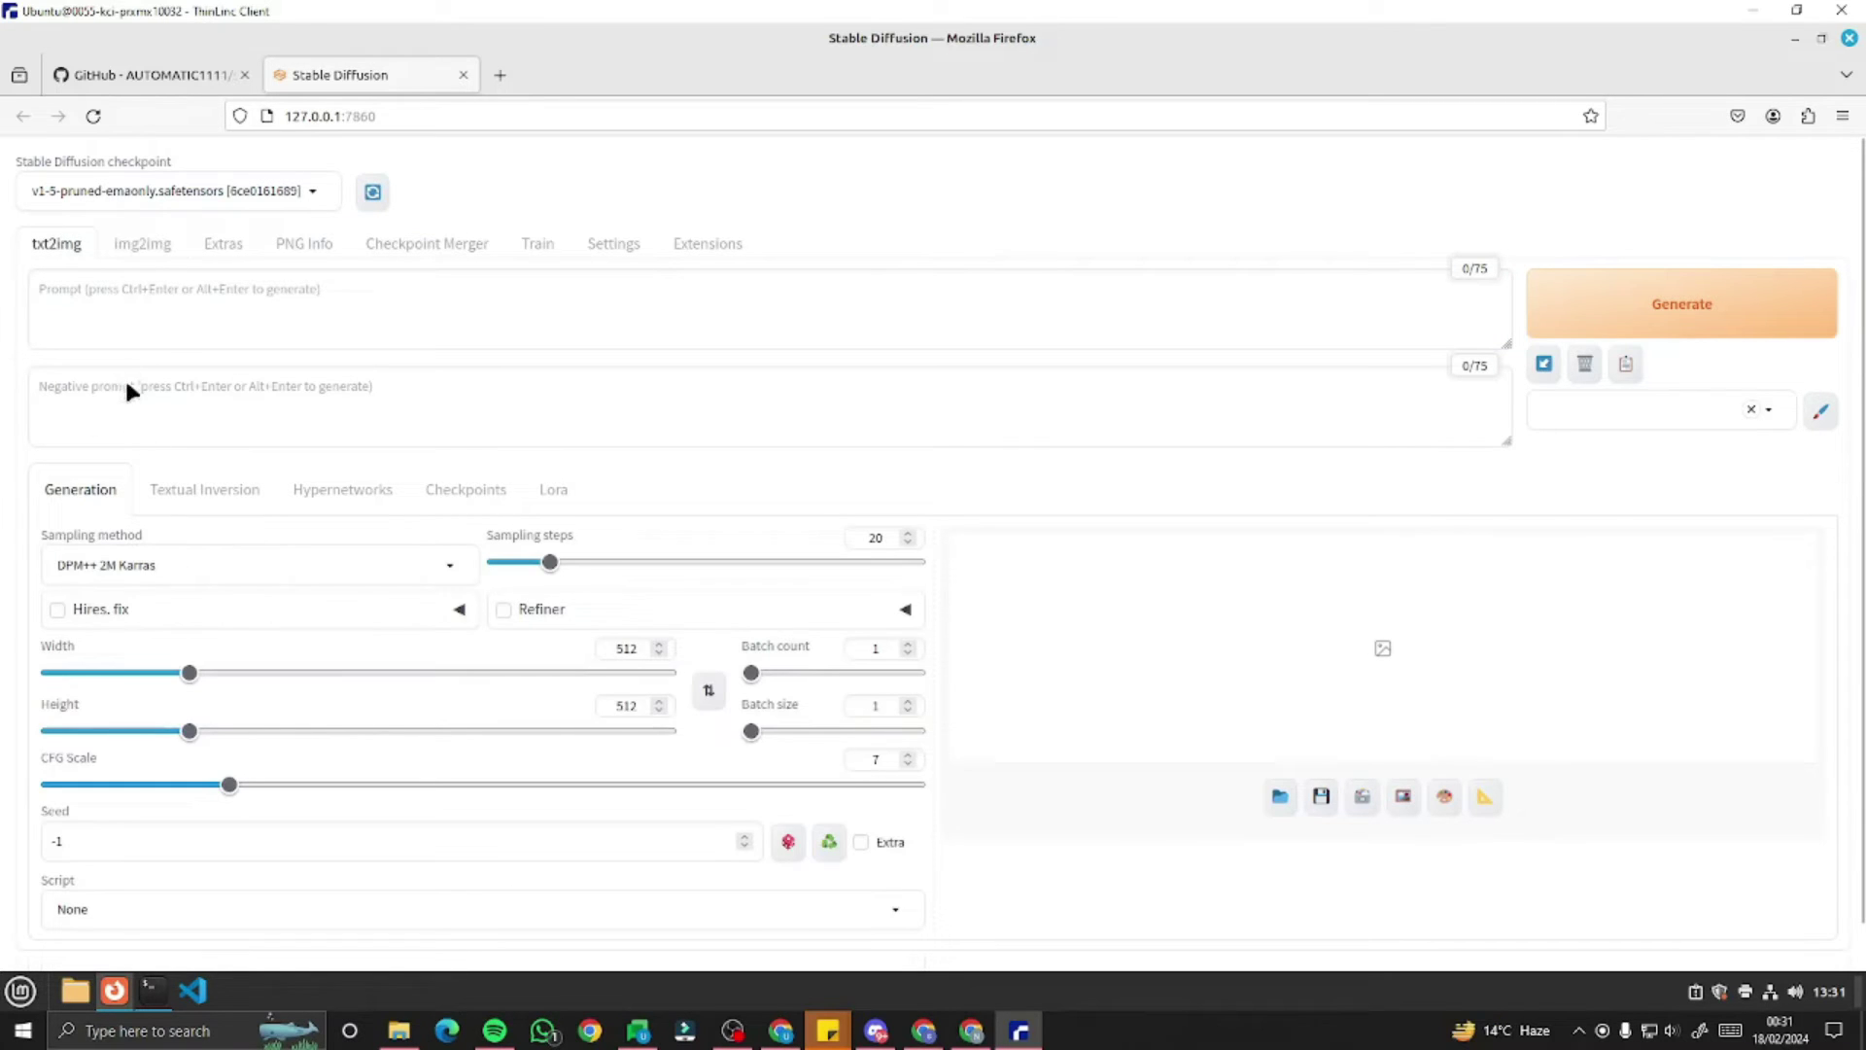
- Place the cursor in the prompt field, then in the negative prompt field
left_click(127, 297)
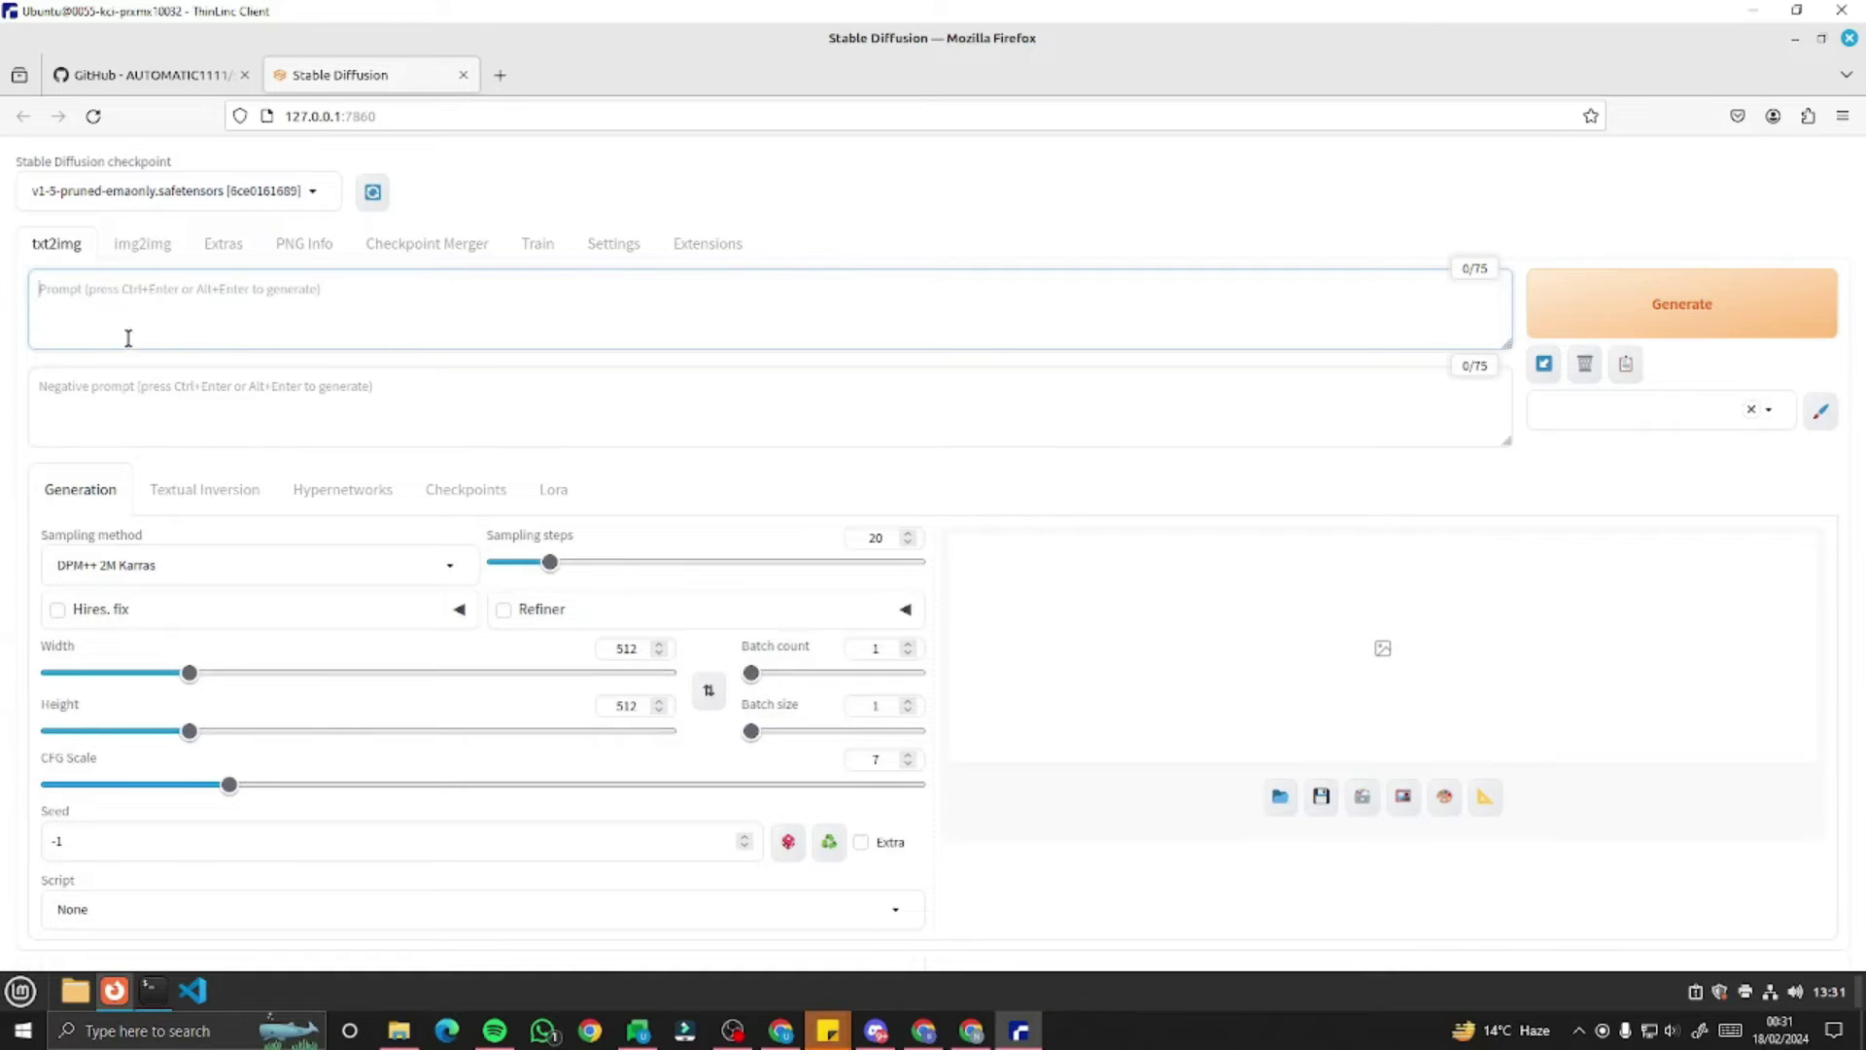
left_click(121, 384)
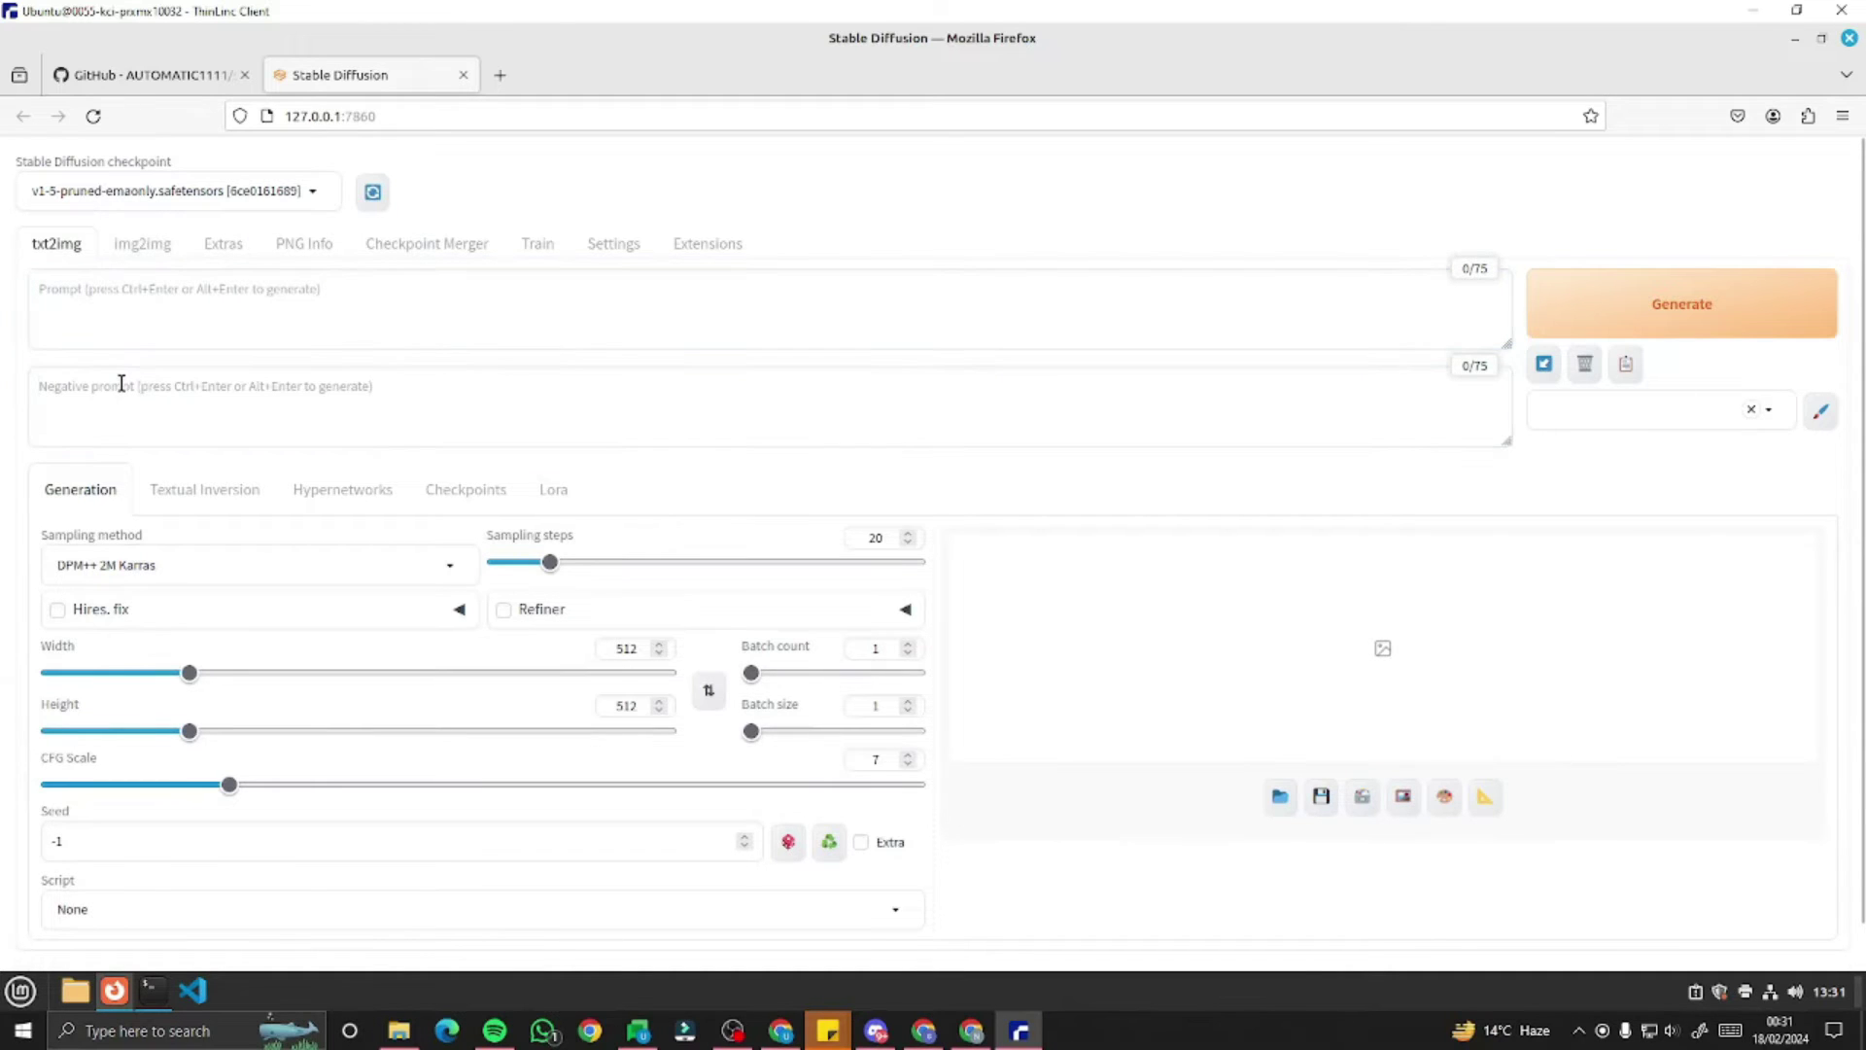
scroll(124, 379, "down", 1)
scroll(146, 379, "up", 1)
key("super")
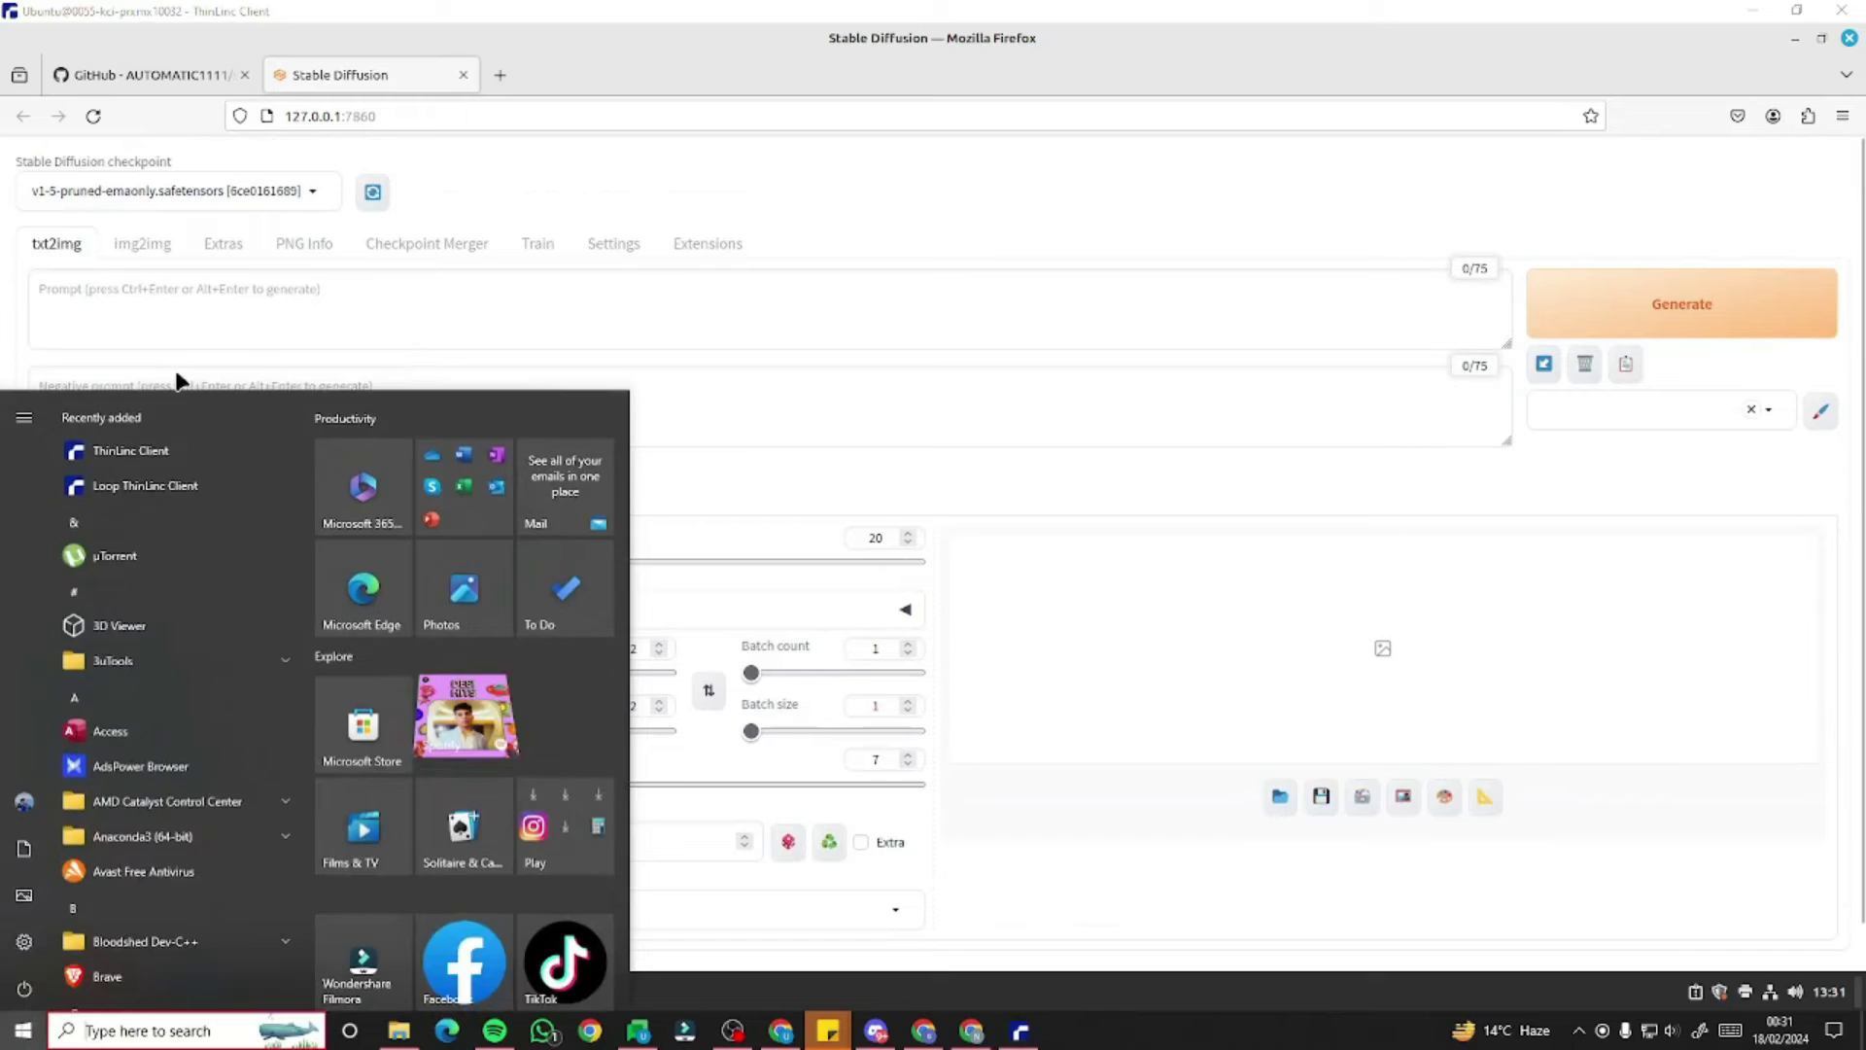
left_click(105, 406)
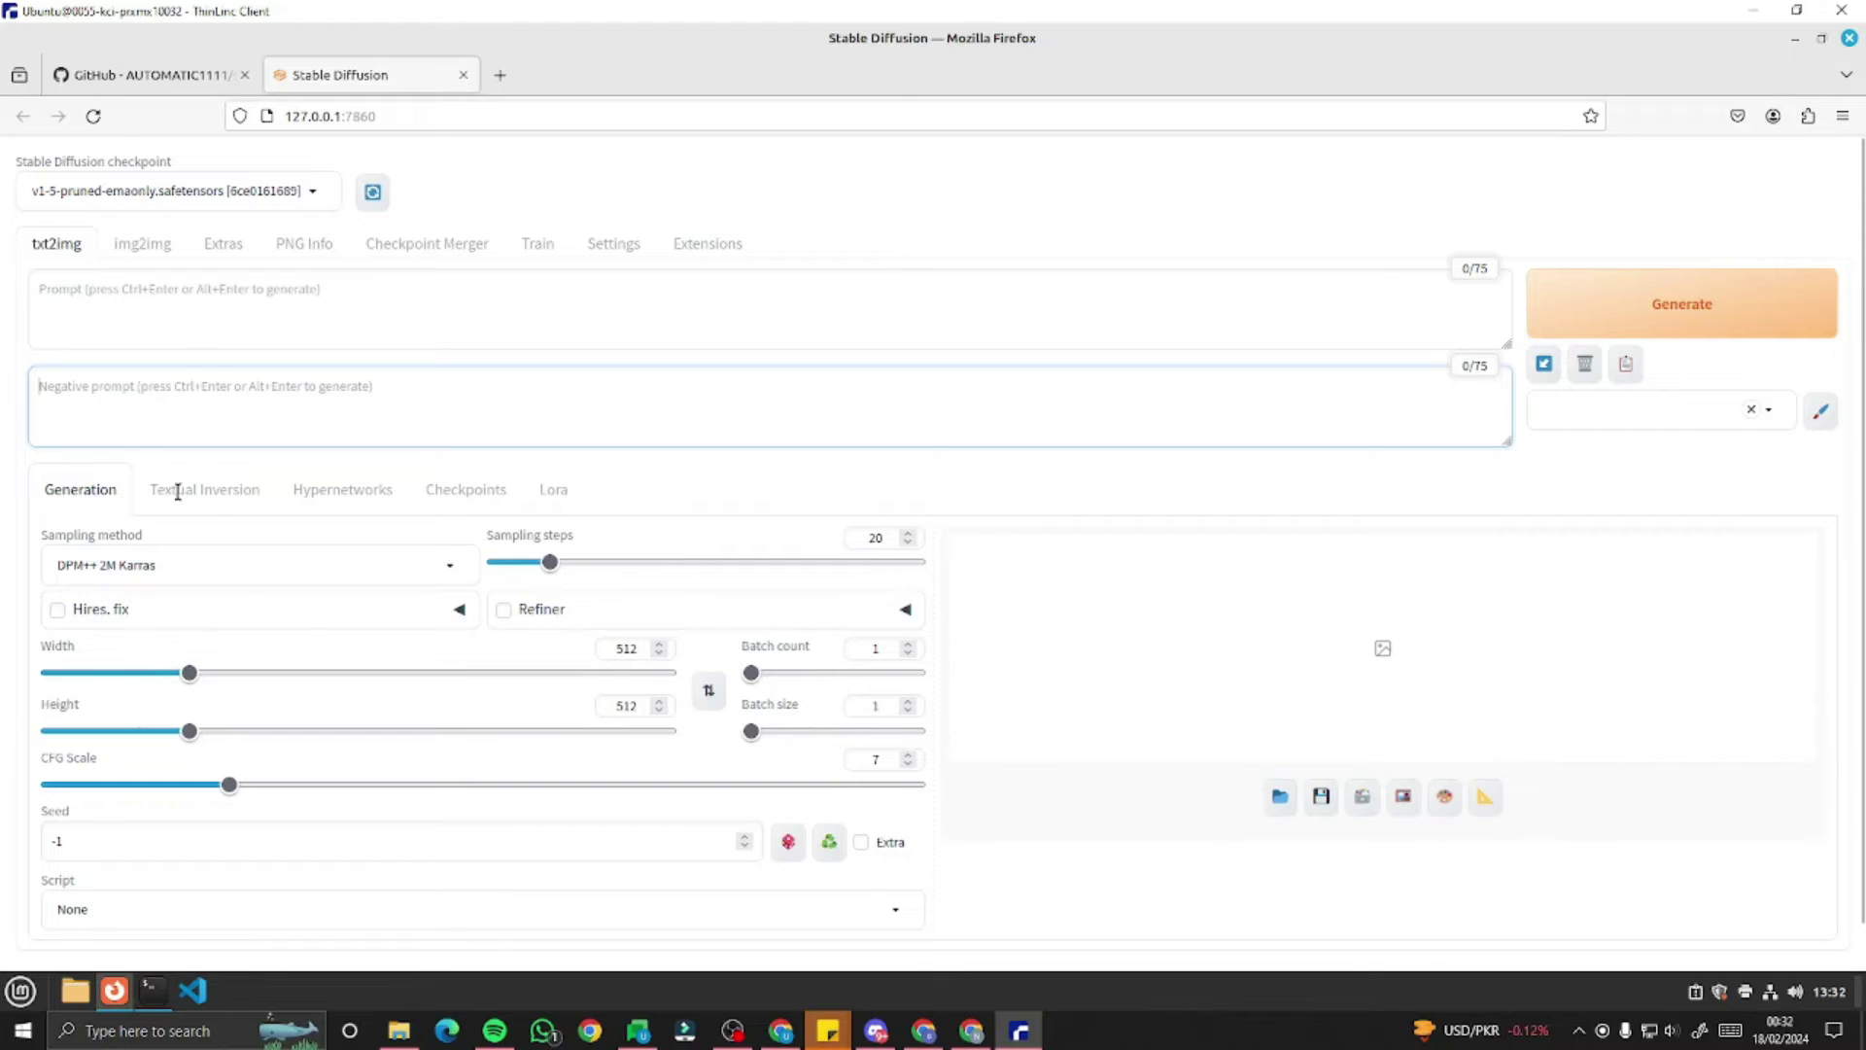
- Browse the Textual Inversion, Hypernetworks and Checkpoints lists, then return to the Generation prompt
left_click(207, 491)
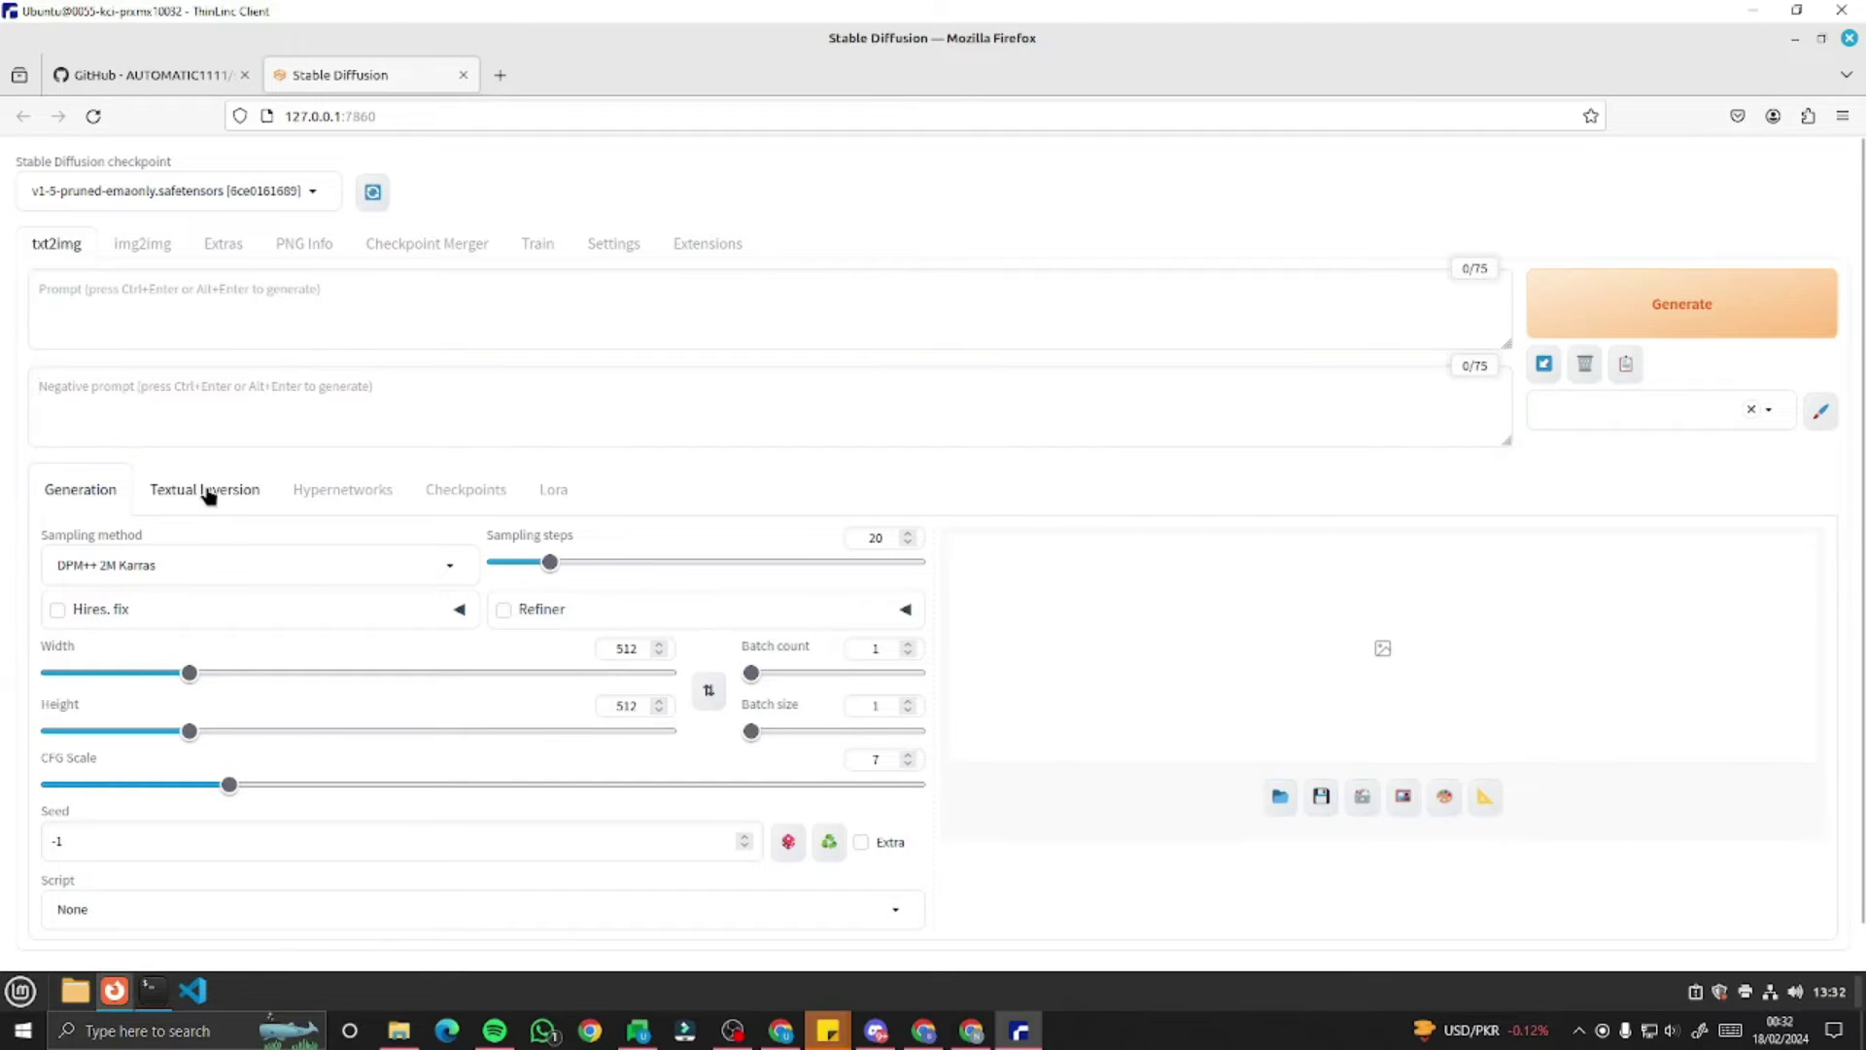
left_click(350, 500)
left_click(468, 499)
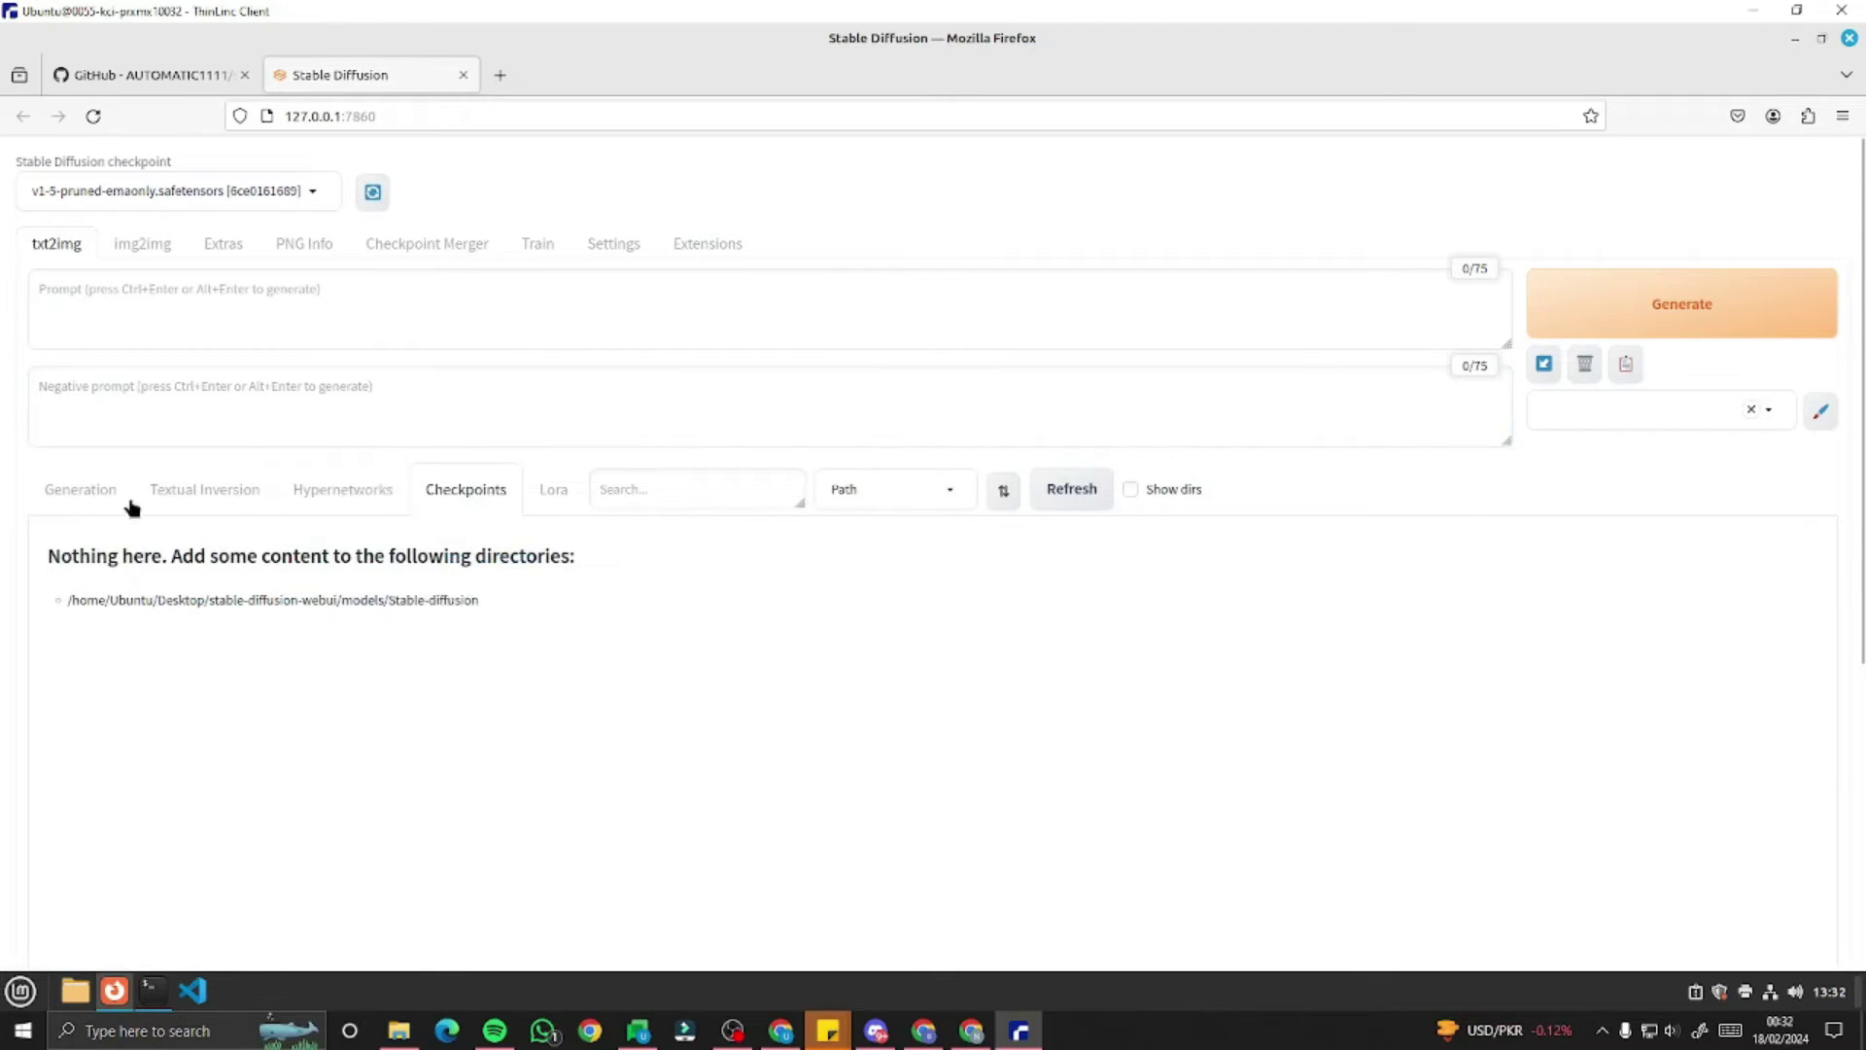
left_click(78, 491)
left_click(168, 289)
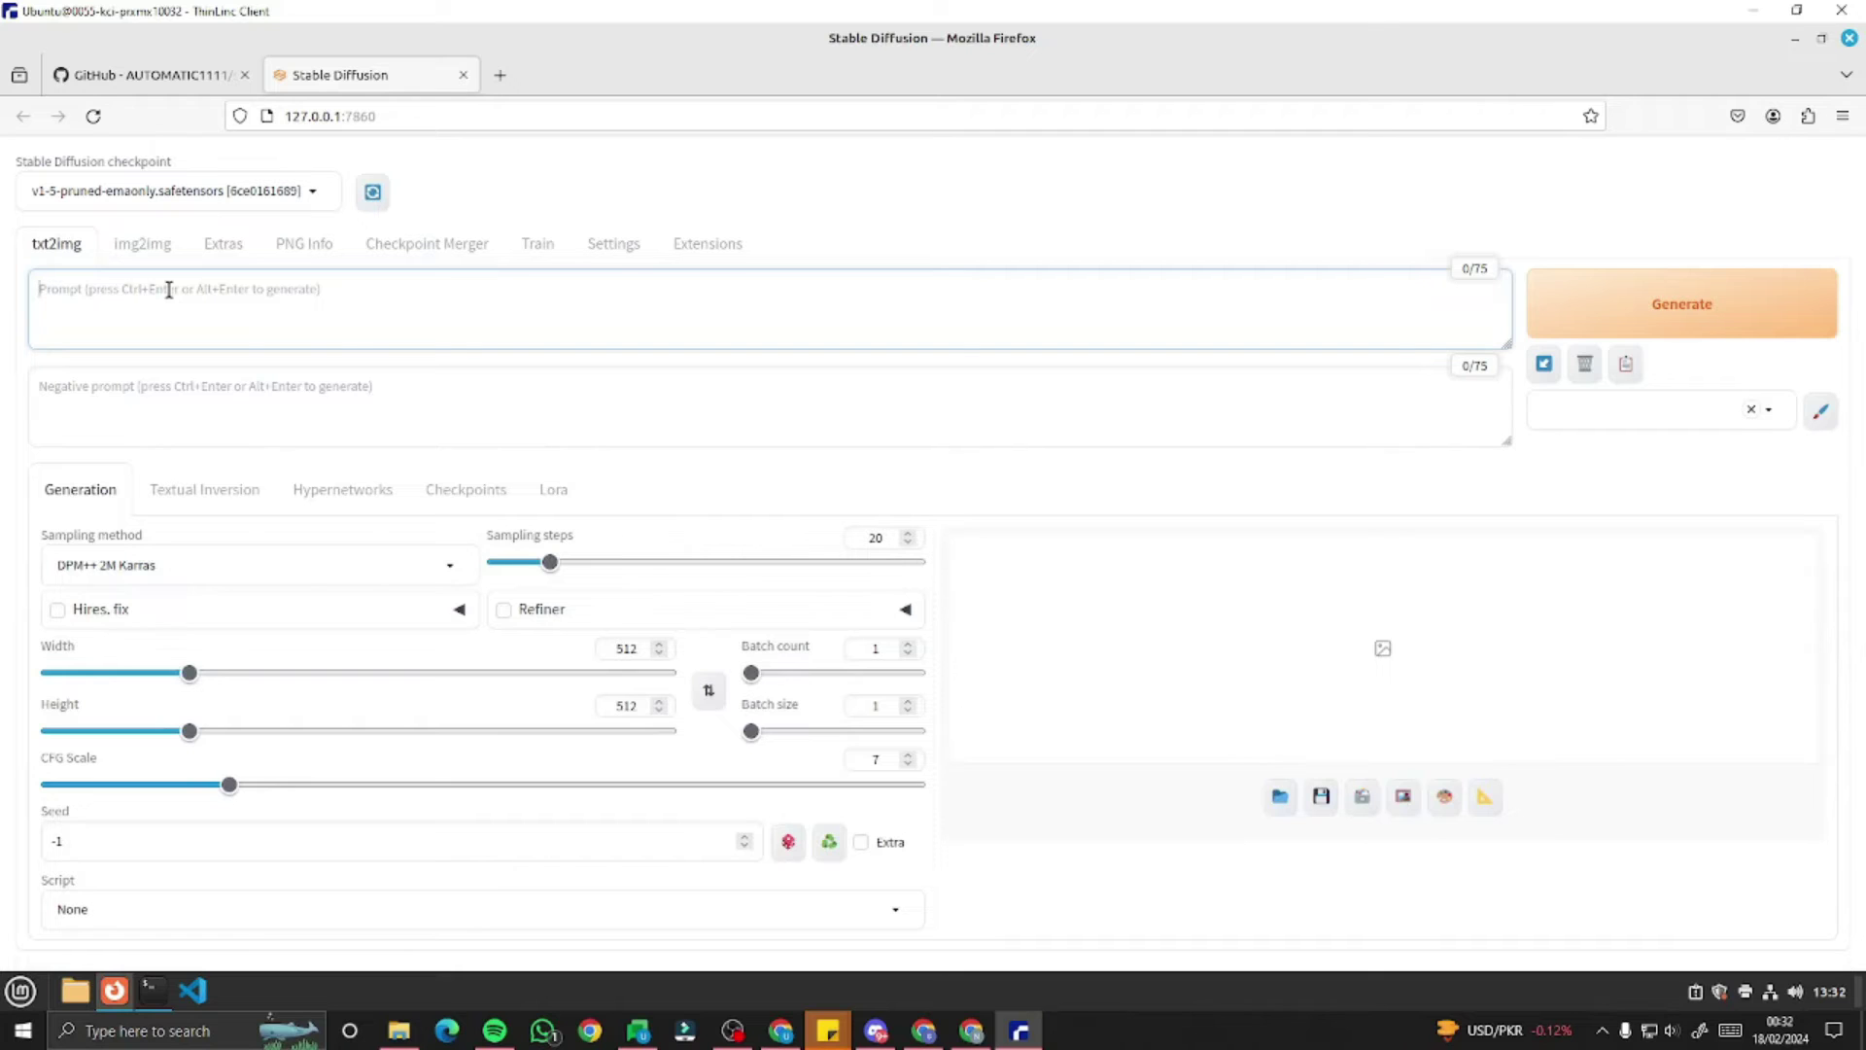
- Paste the hyperrealistic flooded ancient London ruins description into the prompt (63/75 tokens)
key("ctrl+v")
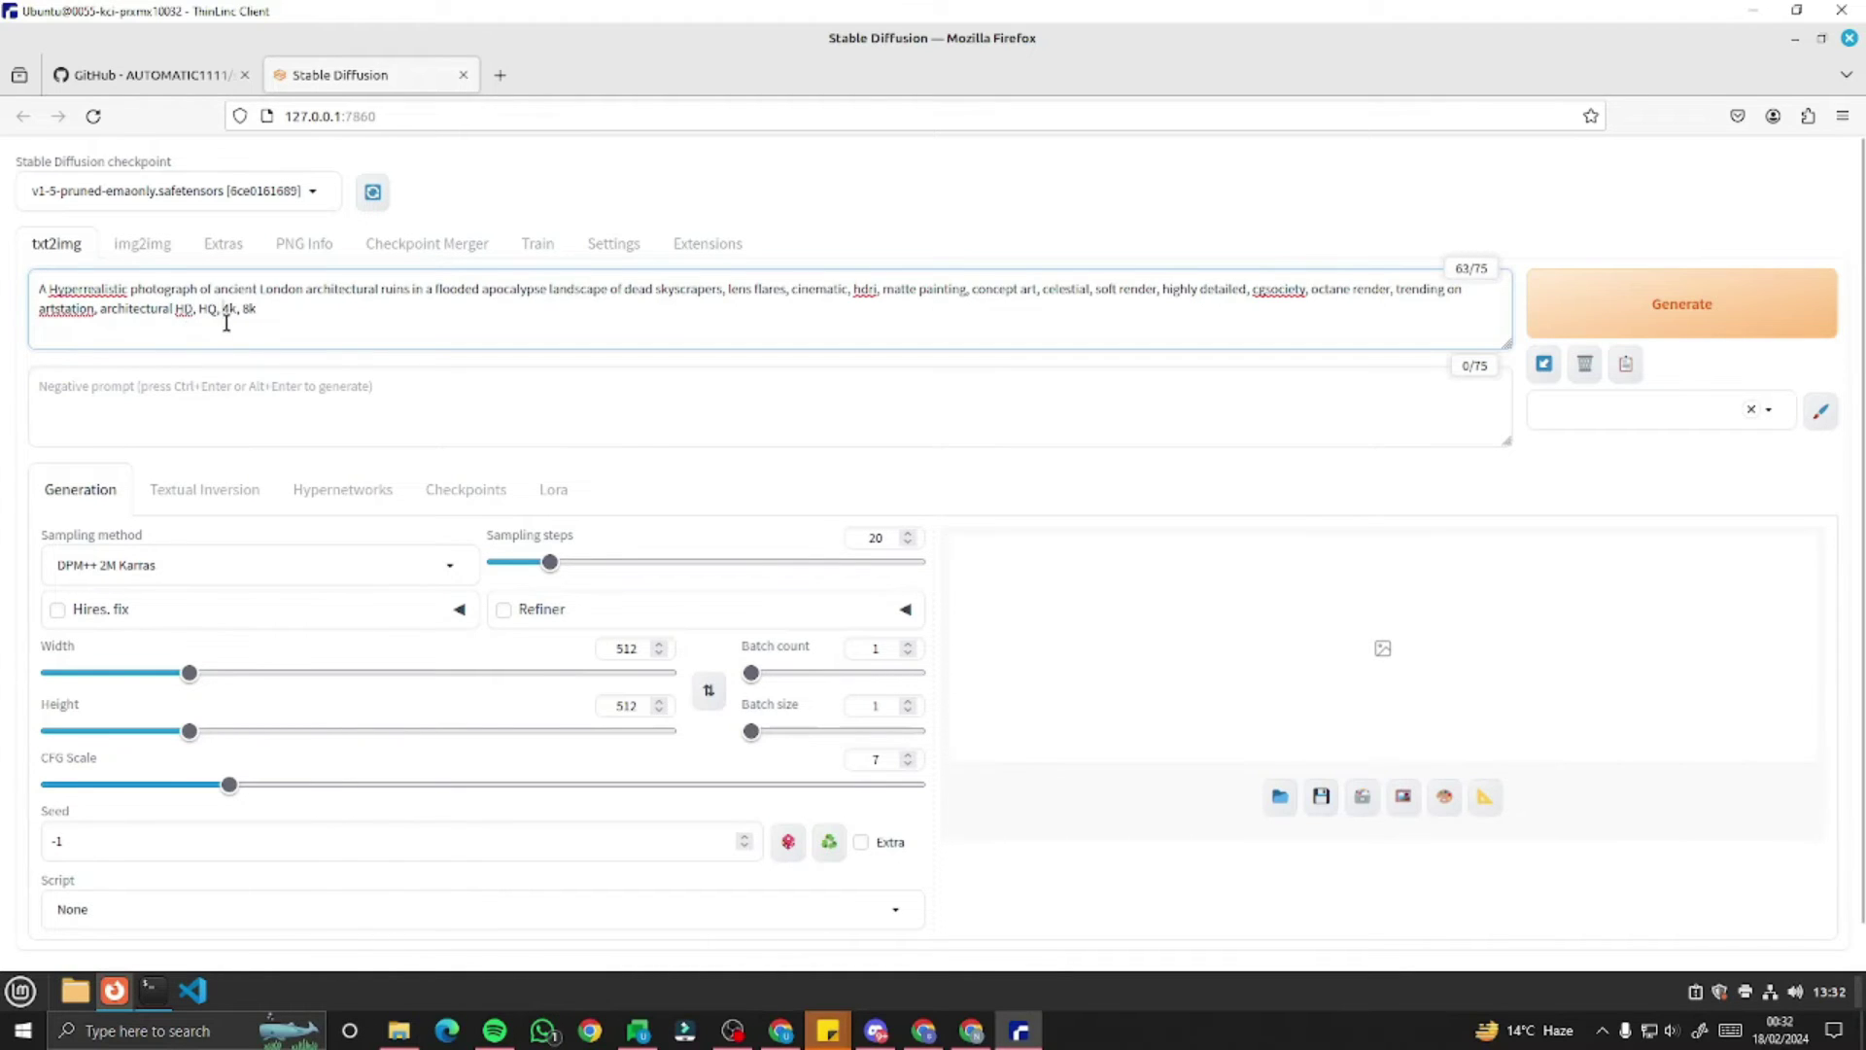
left_click_drag(265, 314, 41, 288)
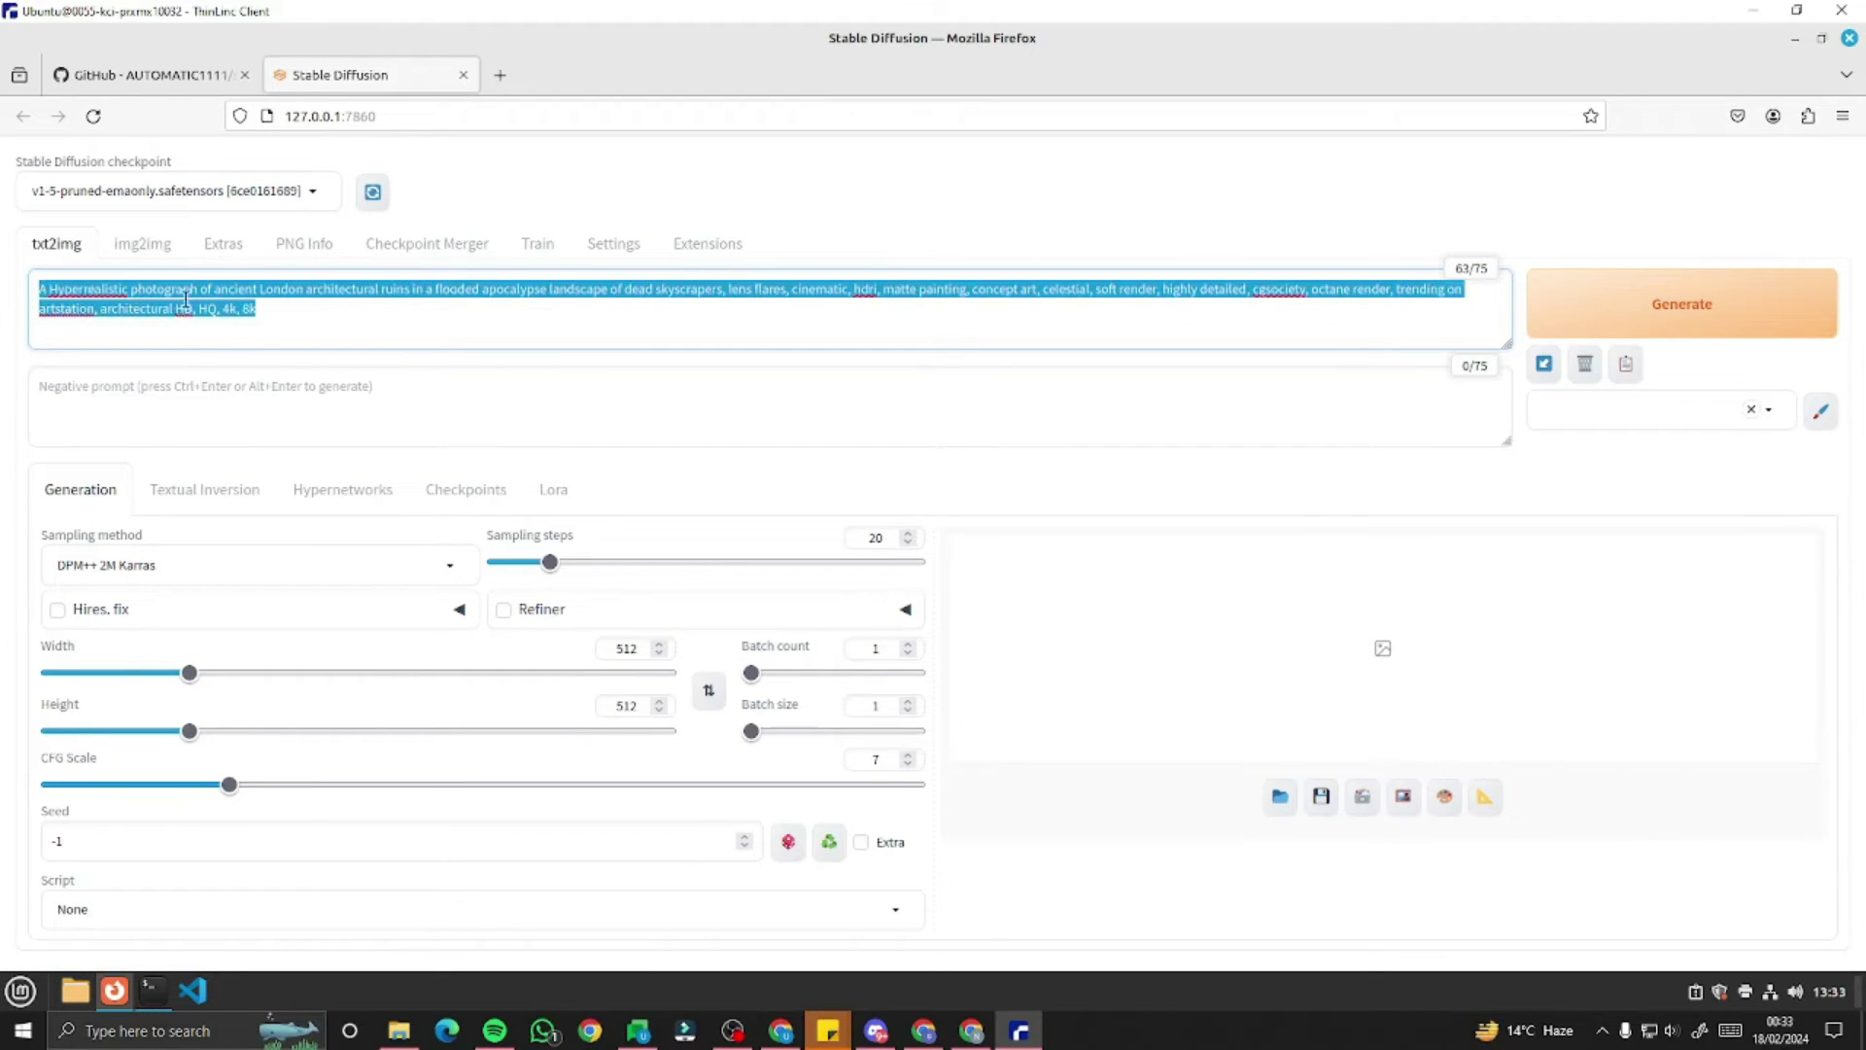
left_click(218, 307)
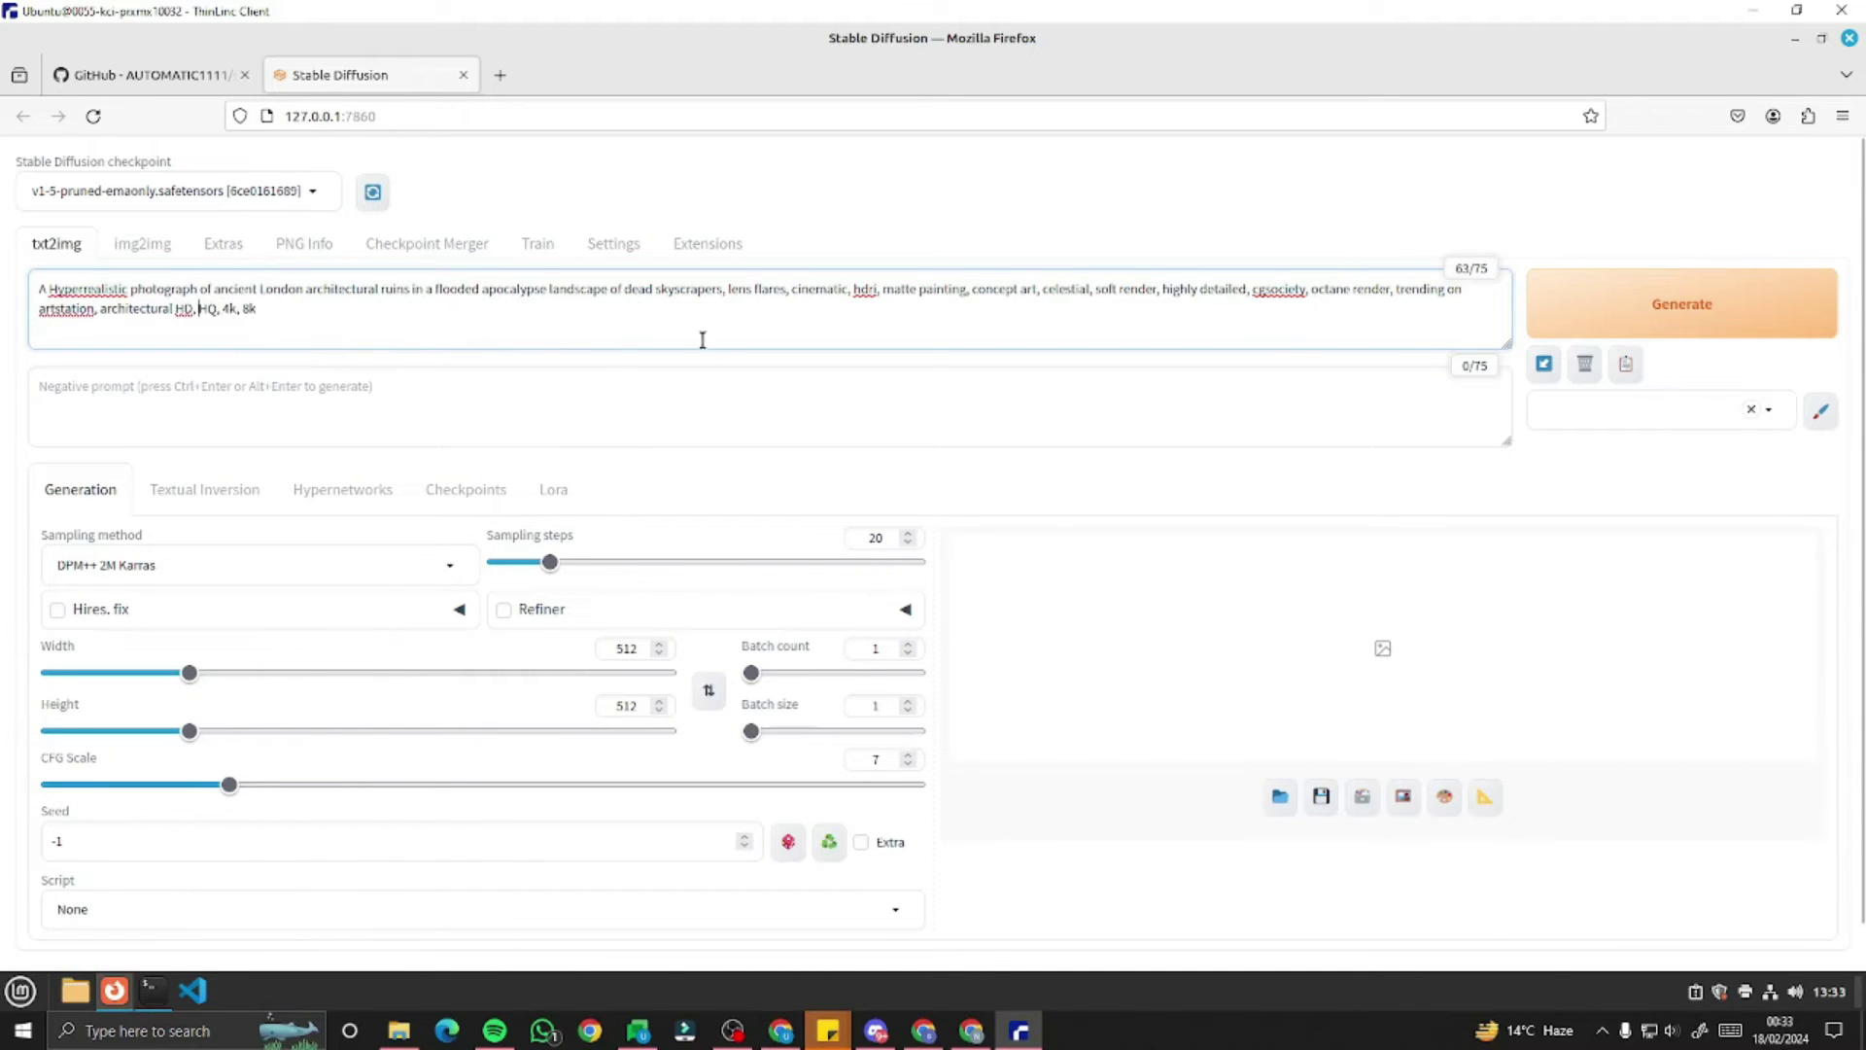
left_click(195, 393)
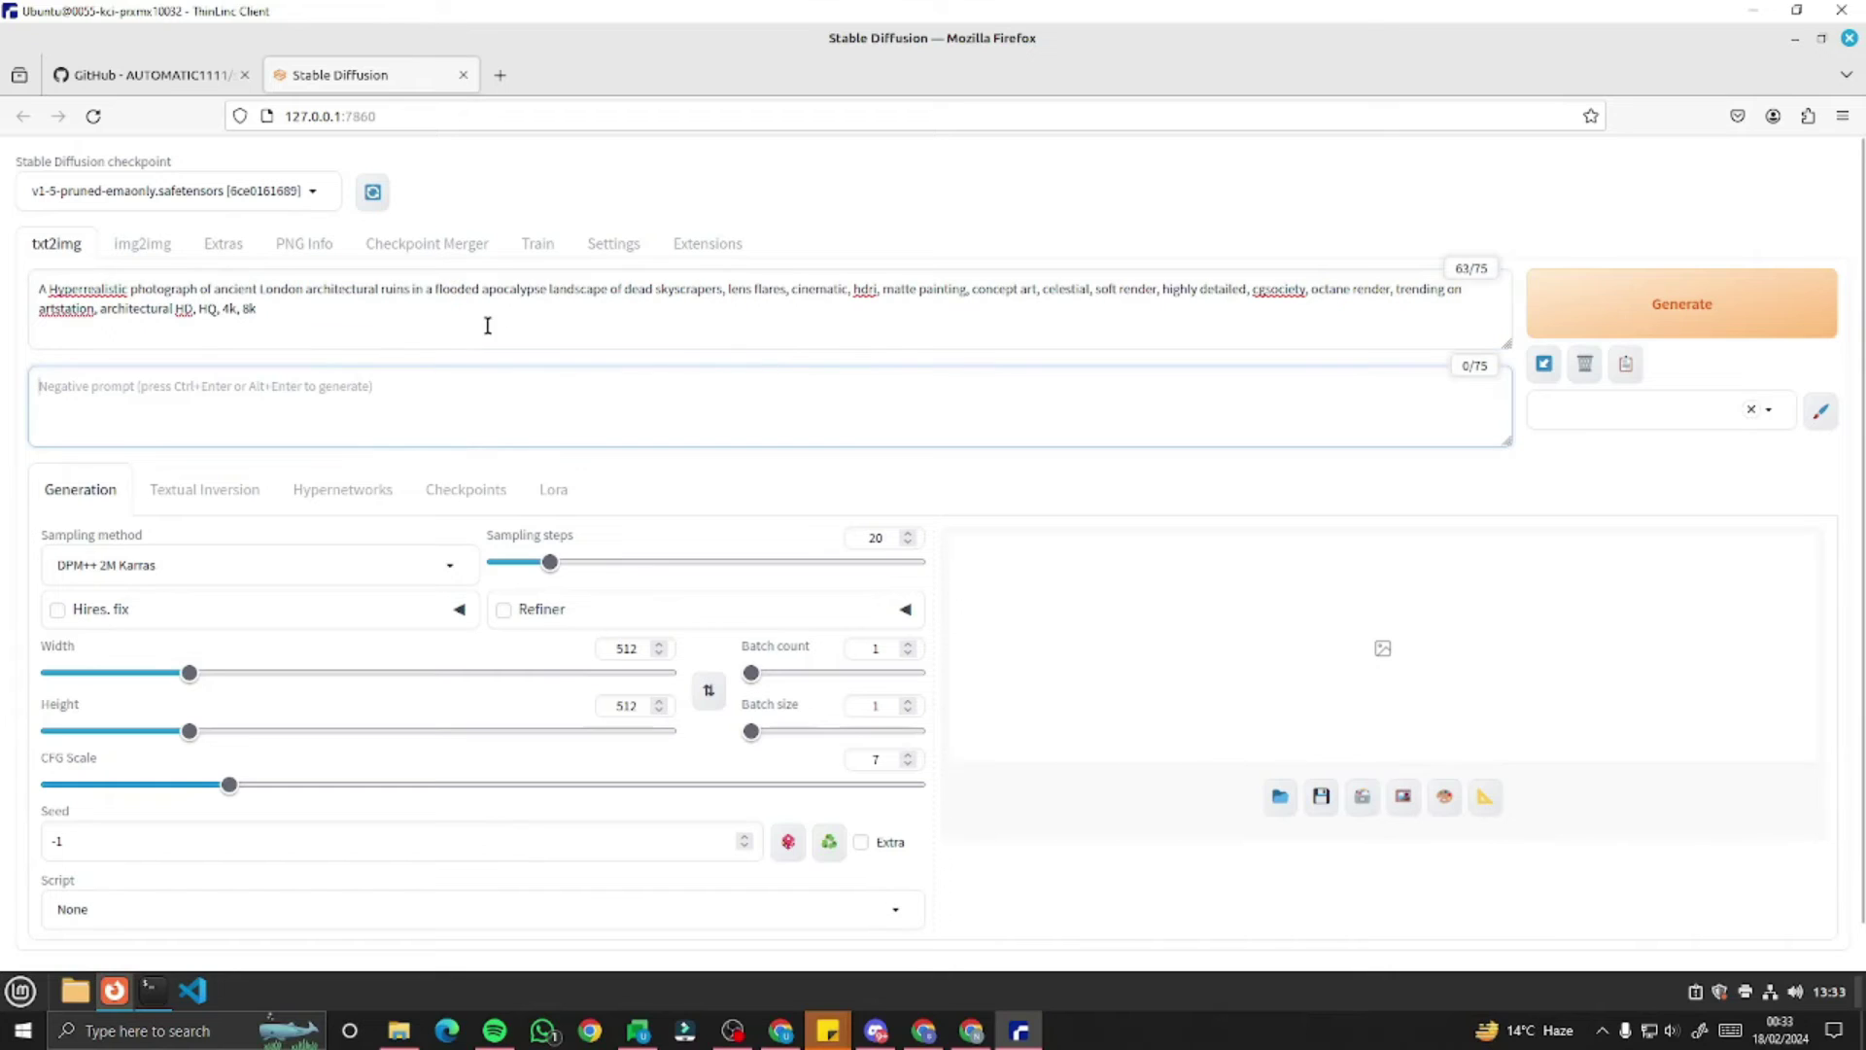
- Generate the flooded ruins image and inspect it enlarged in the lightbox, then close it
left_click(1628, 319)
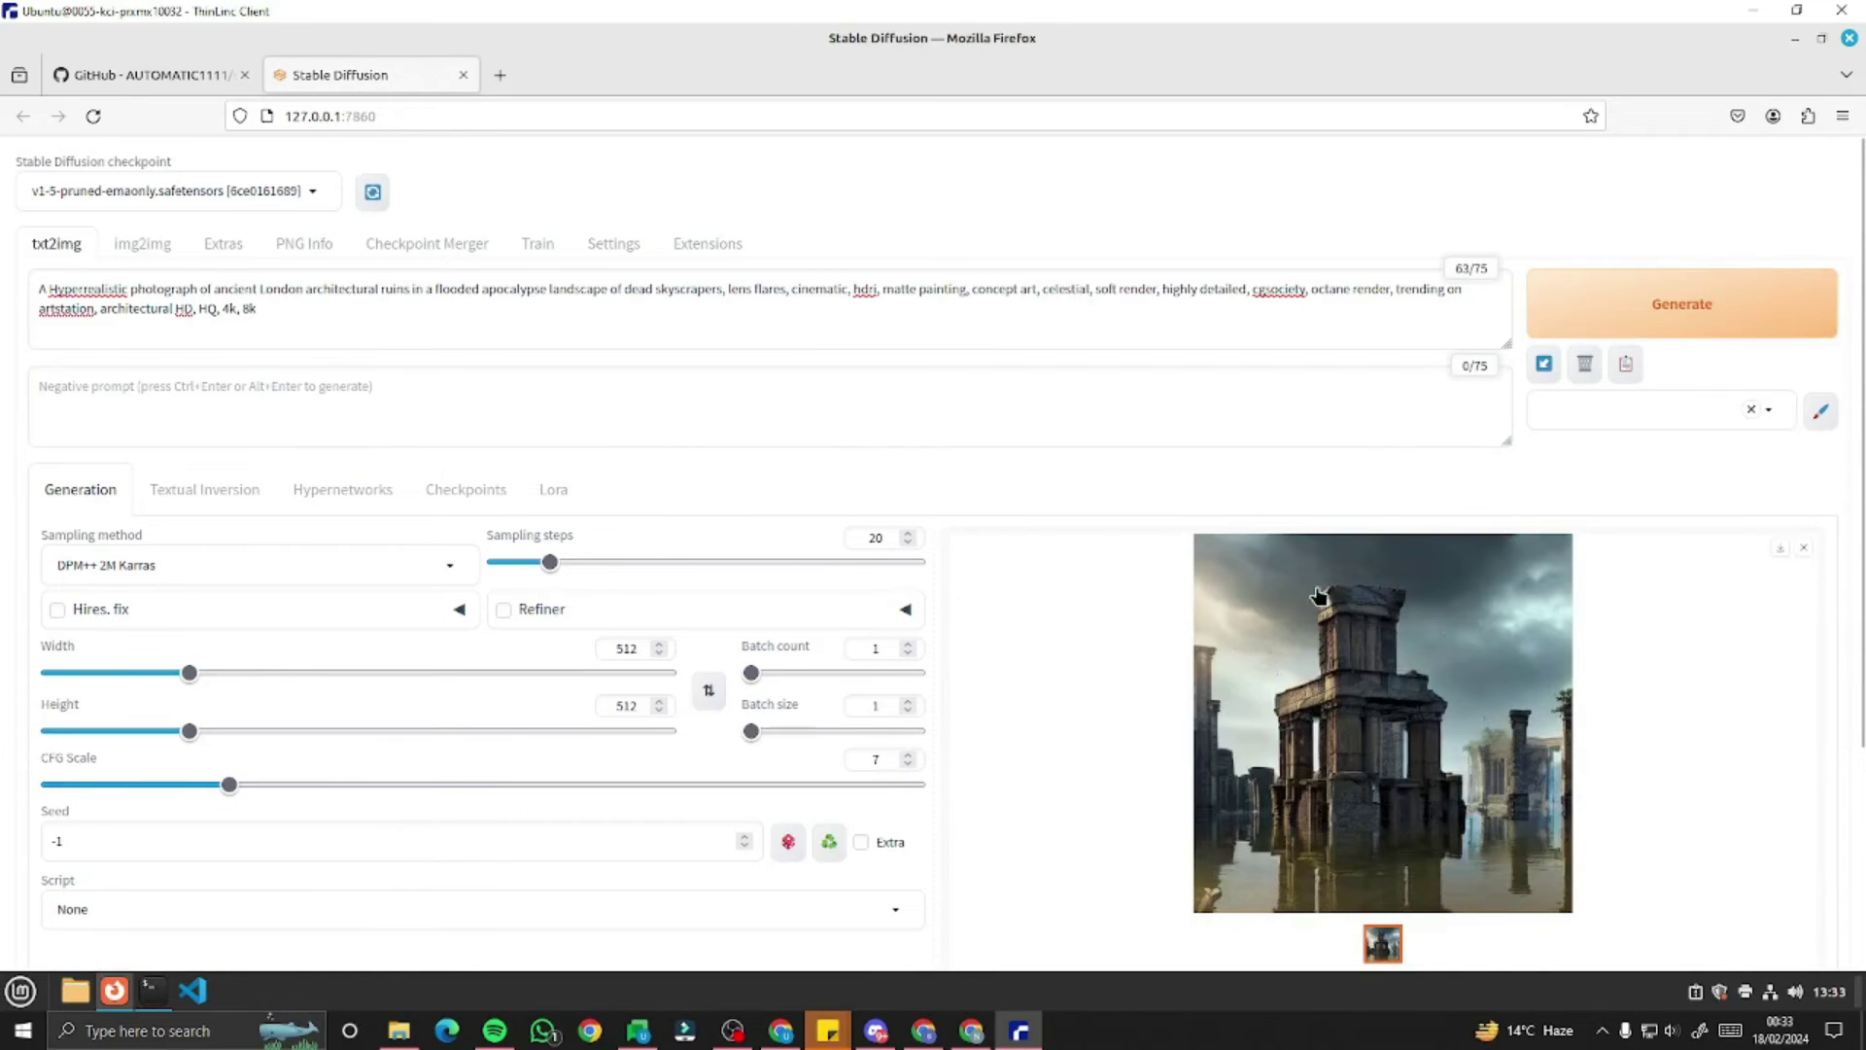
scroll(1054, 597, "down", 2)
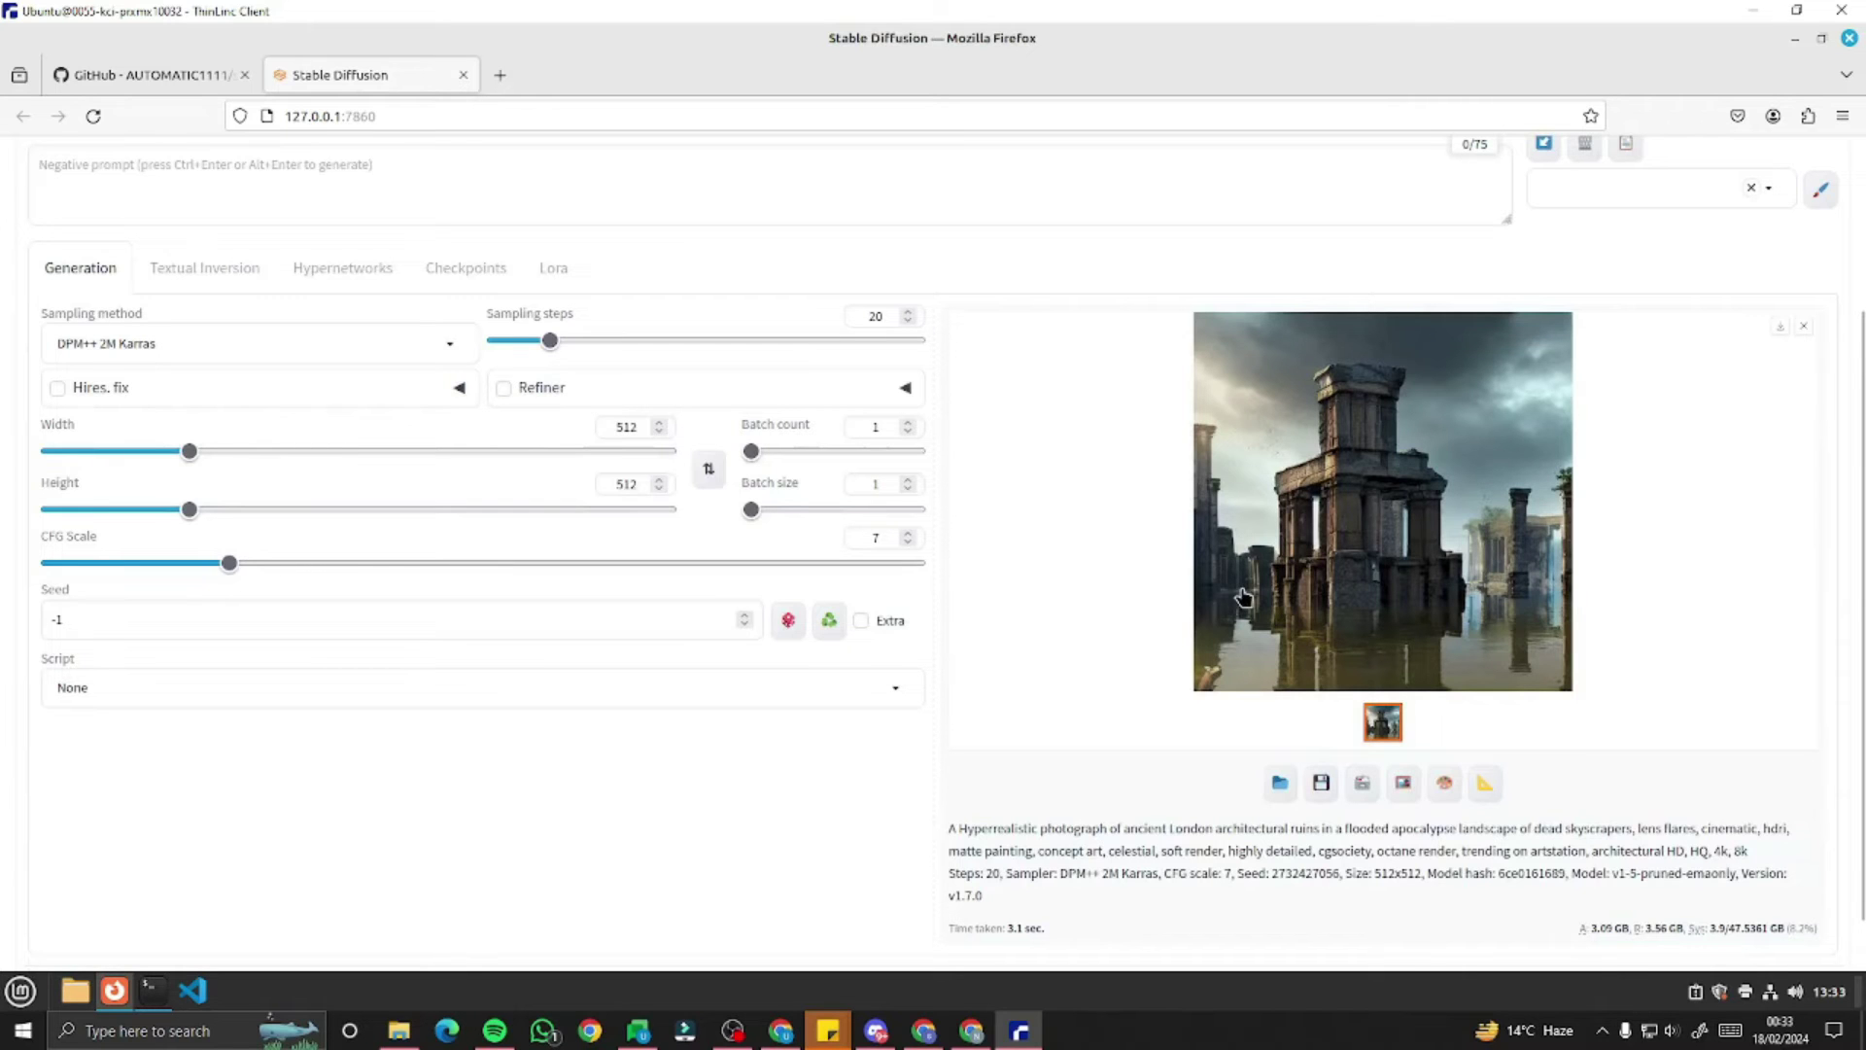
scroll(1133, 574, "up", 2)
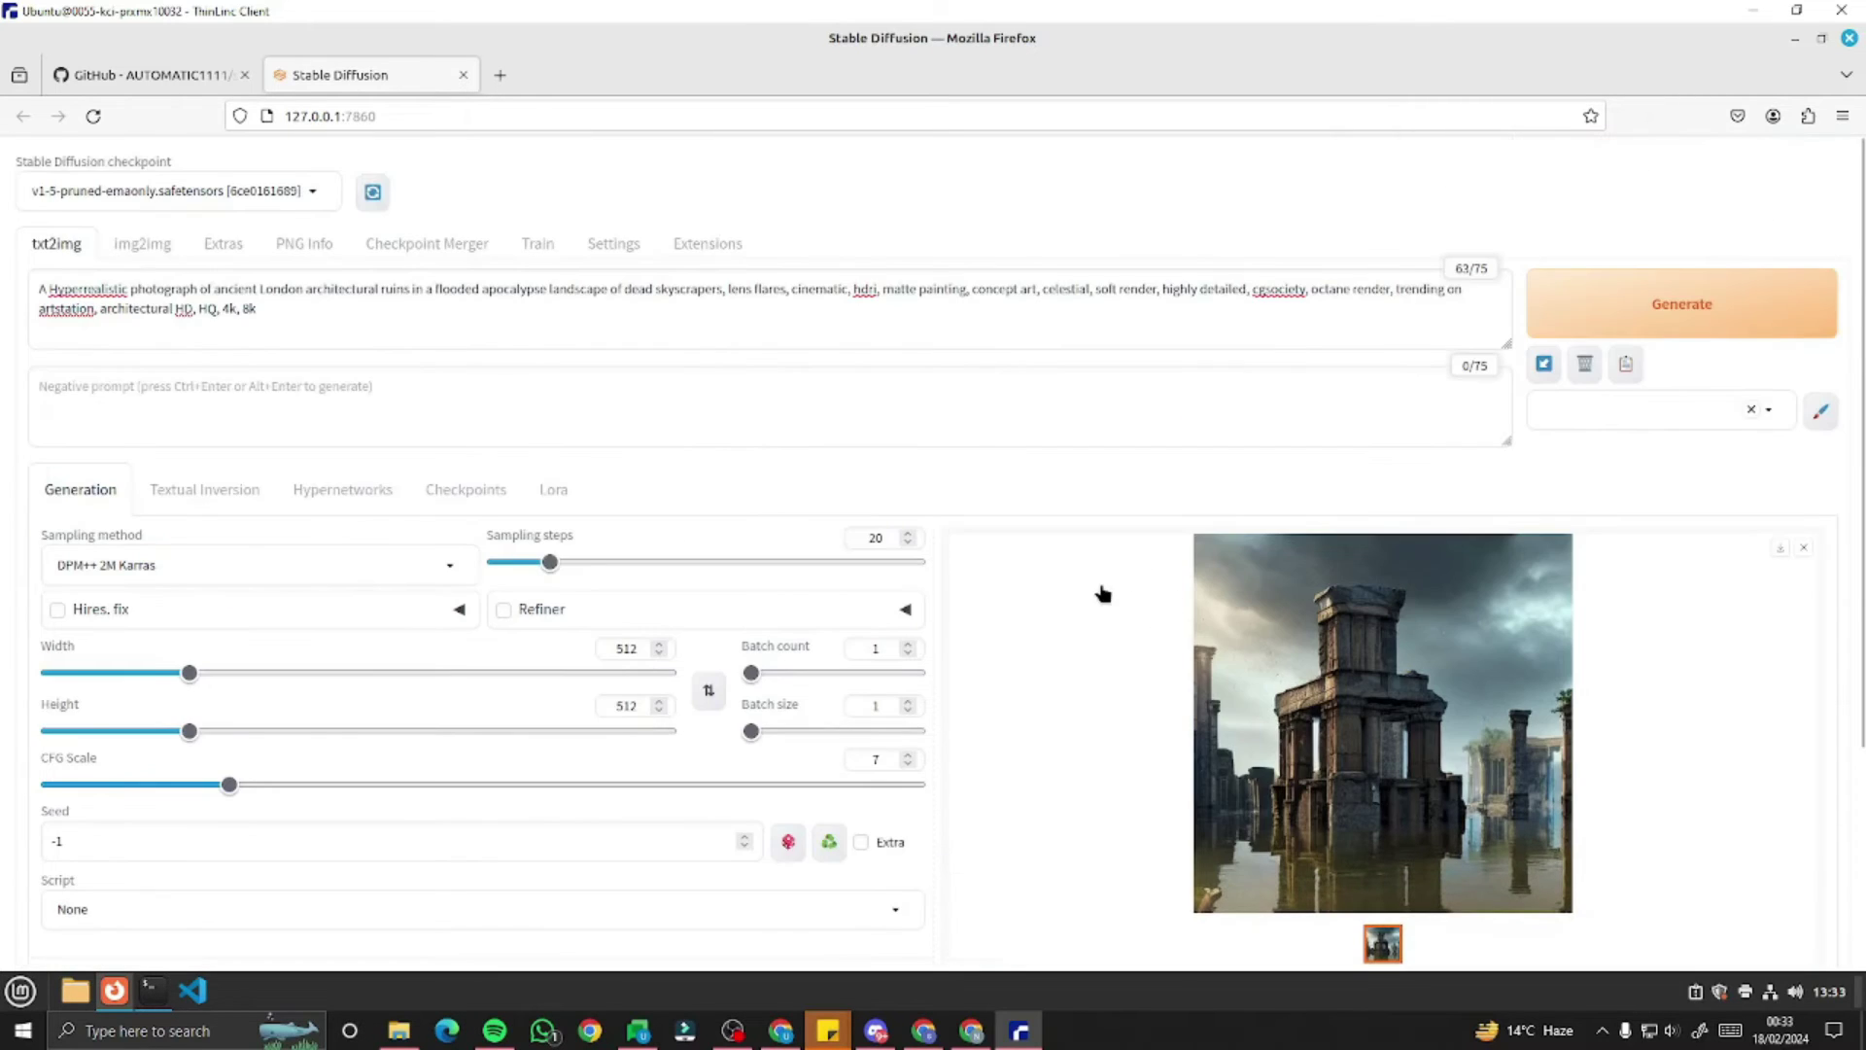
scroll(1101, 593, "down", 3)
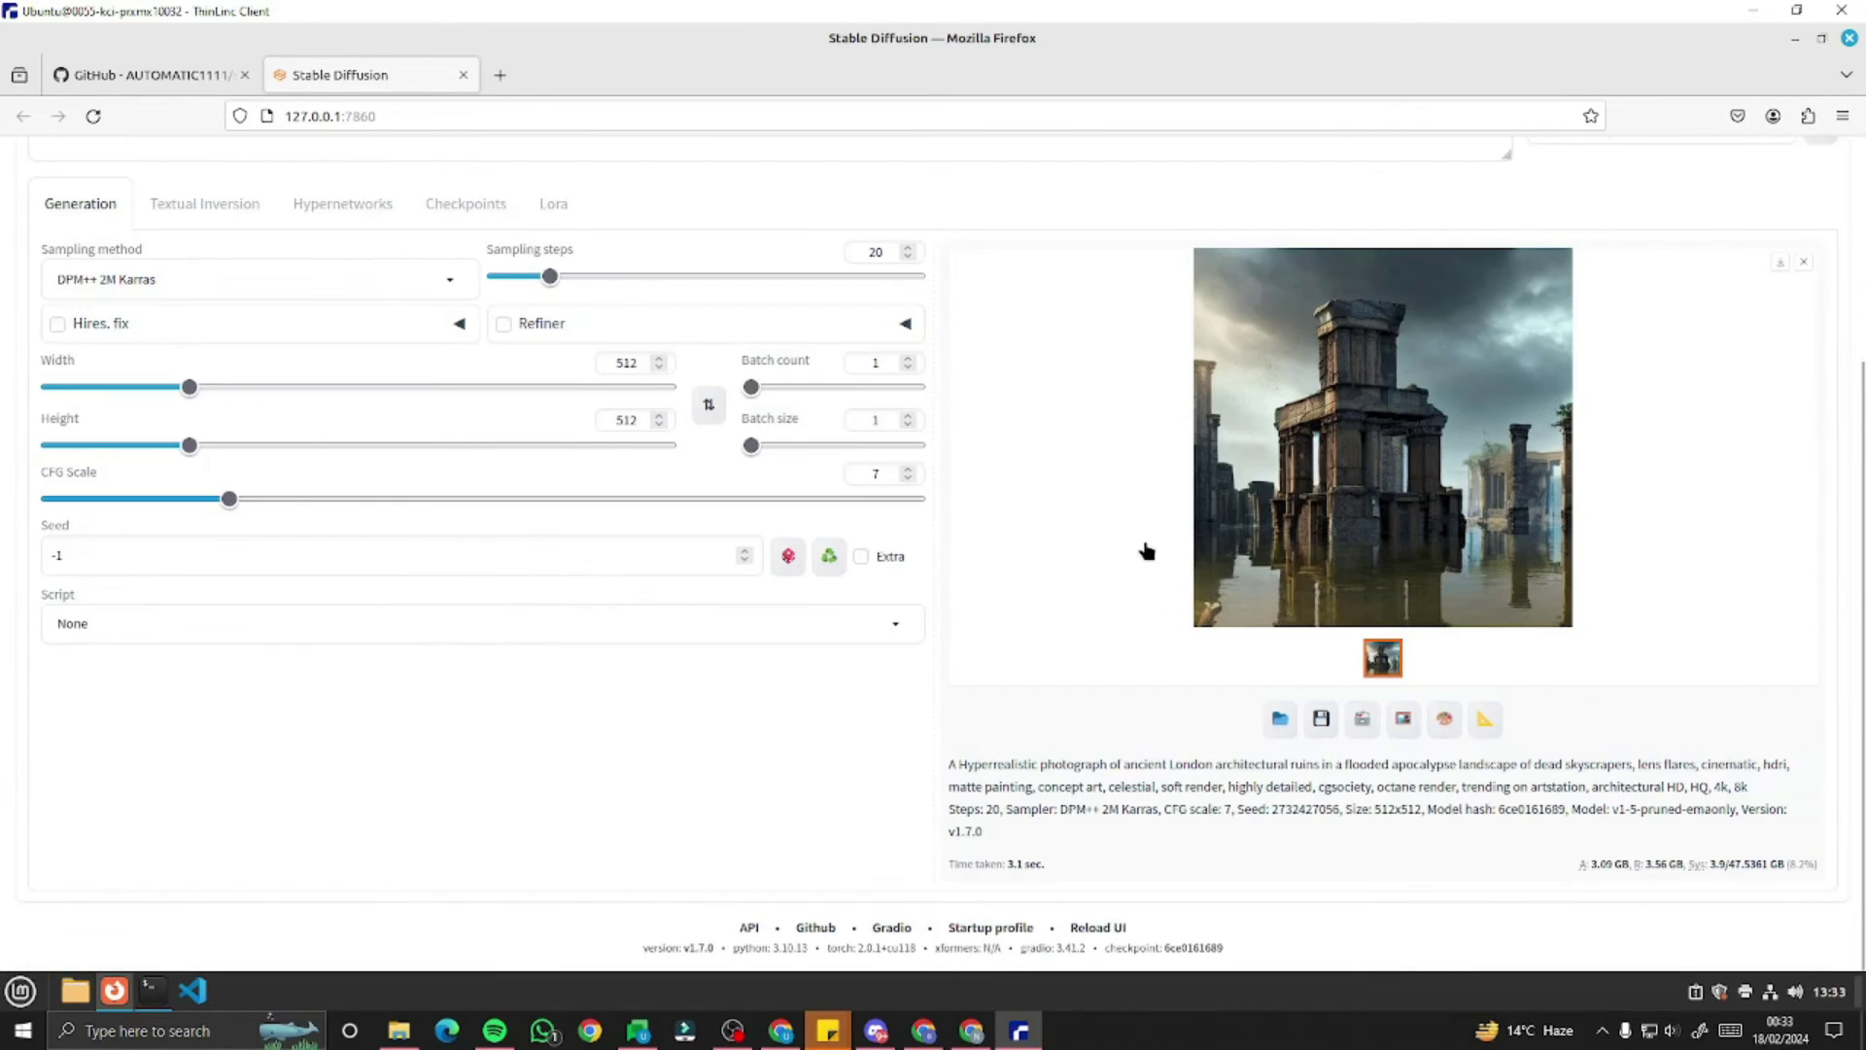
scroll(1210, 527, "up", 1)
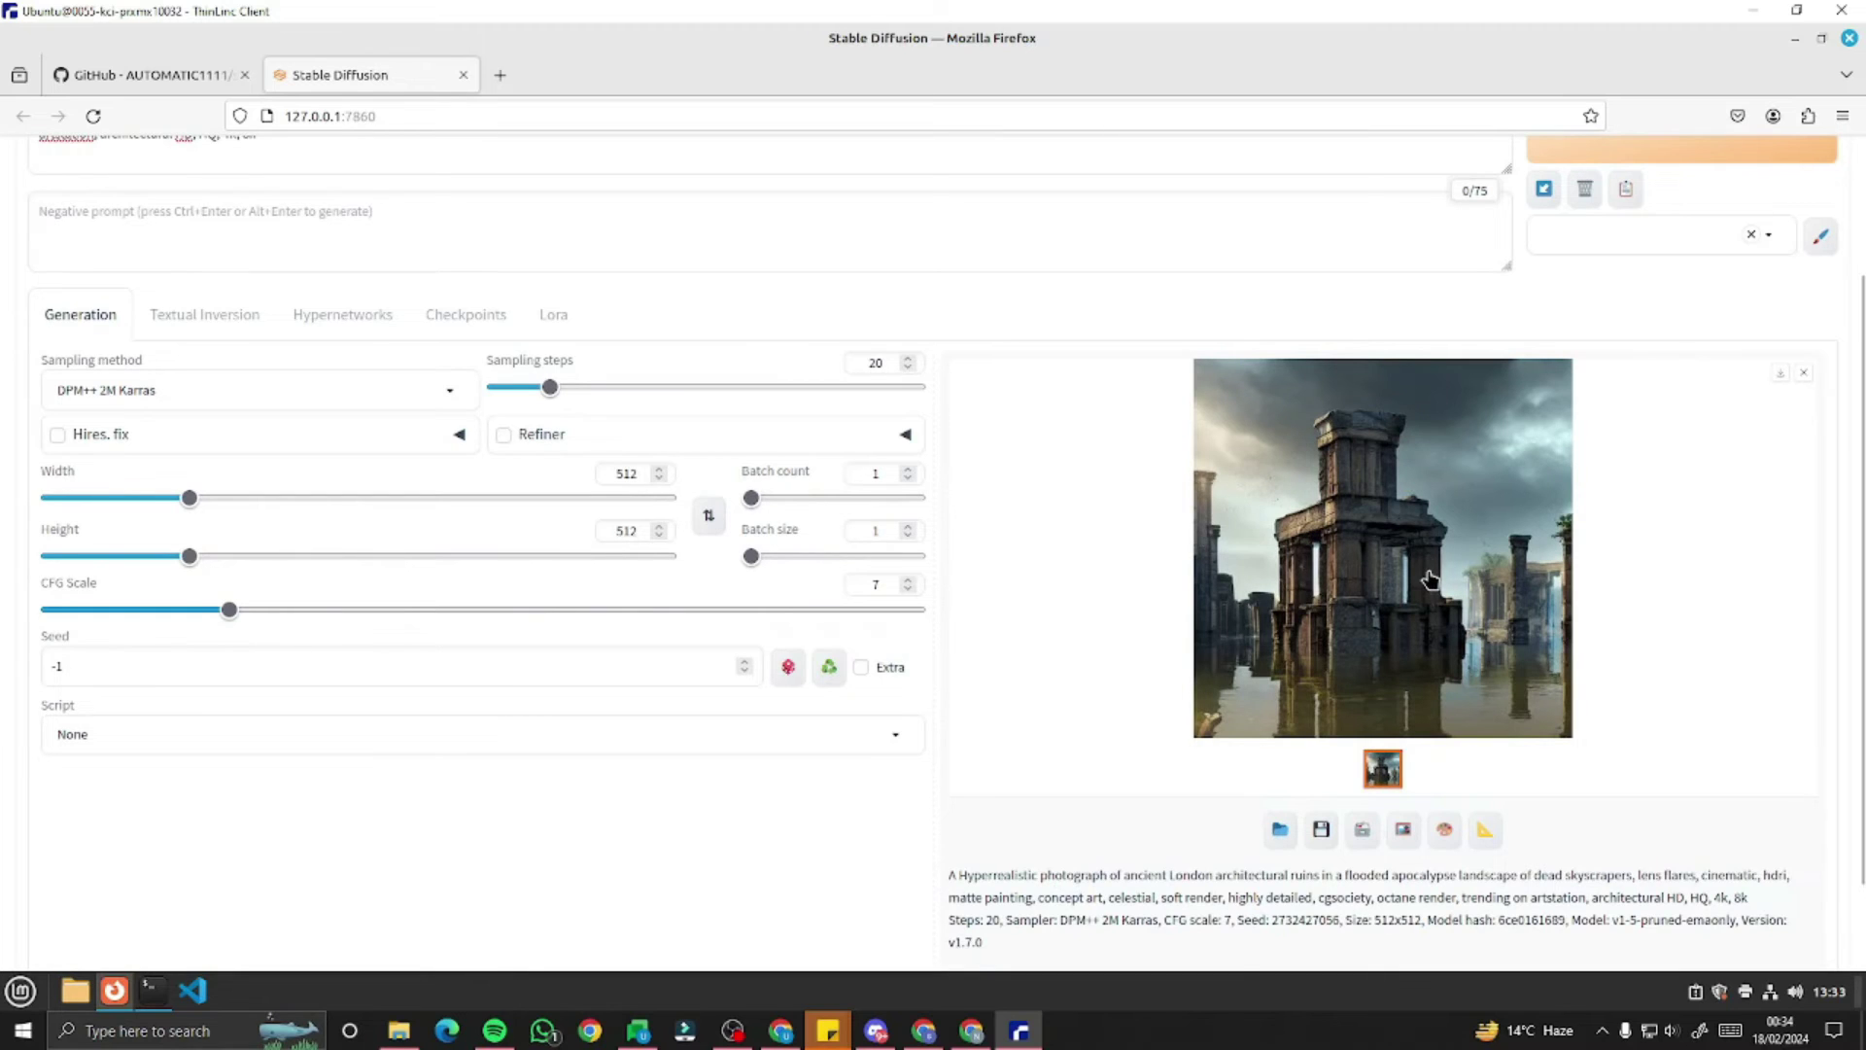
left_click(1281, 680)
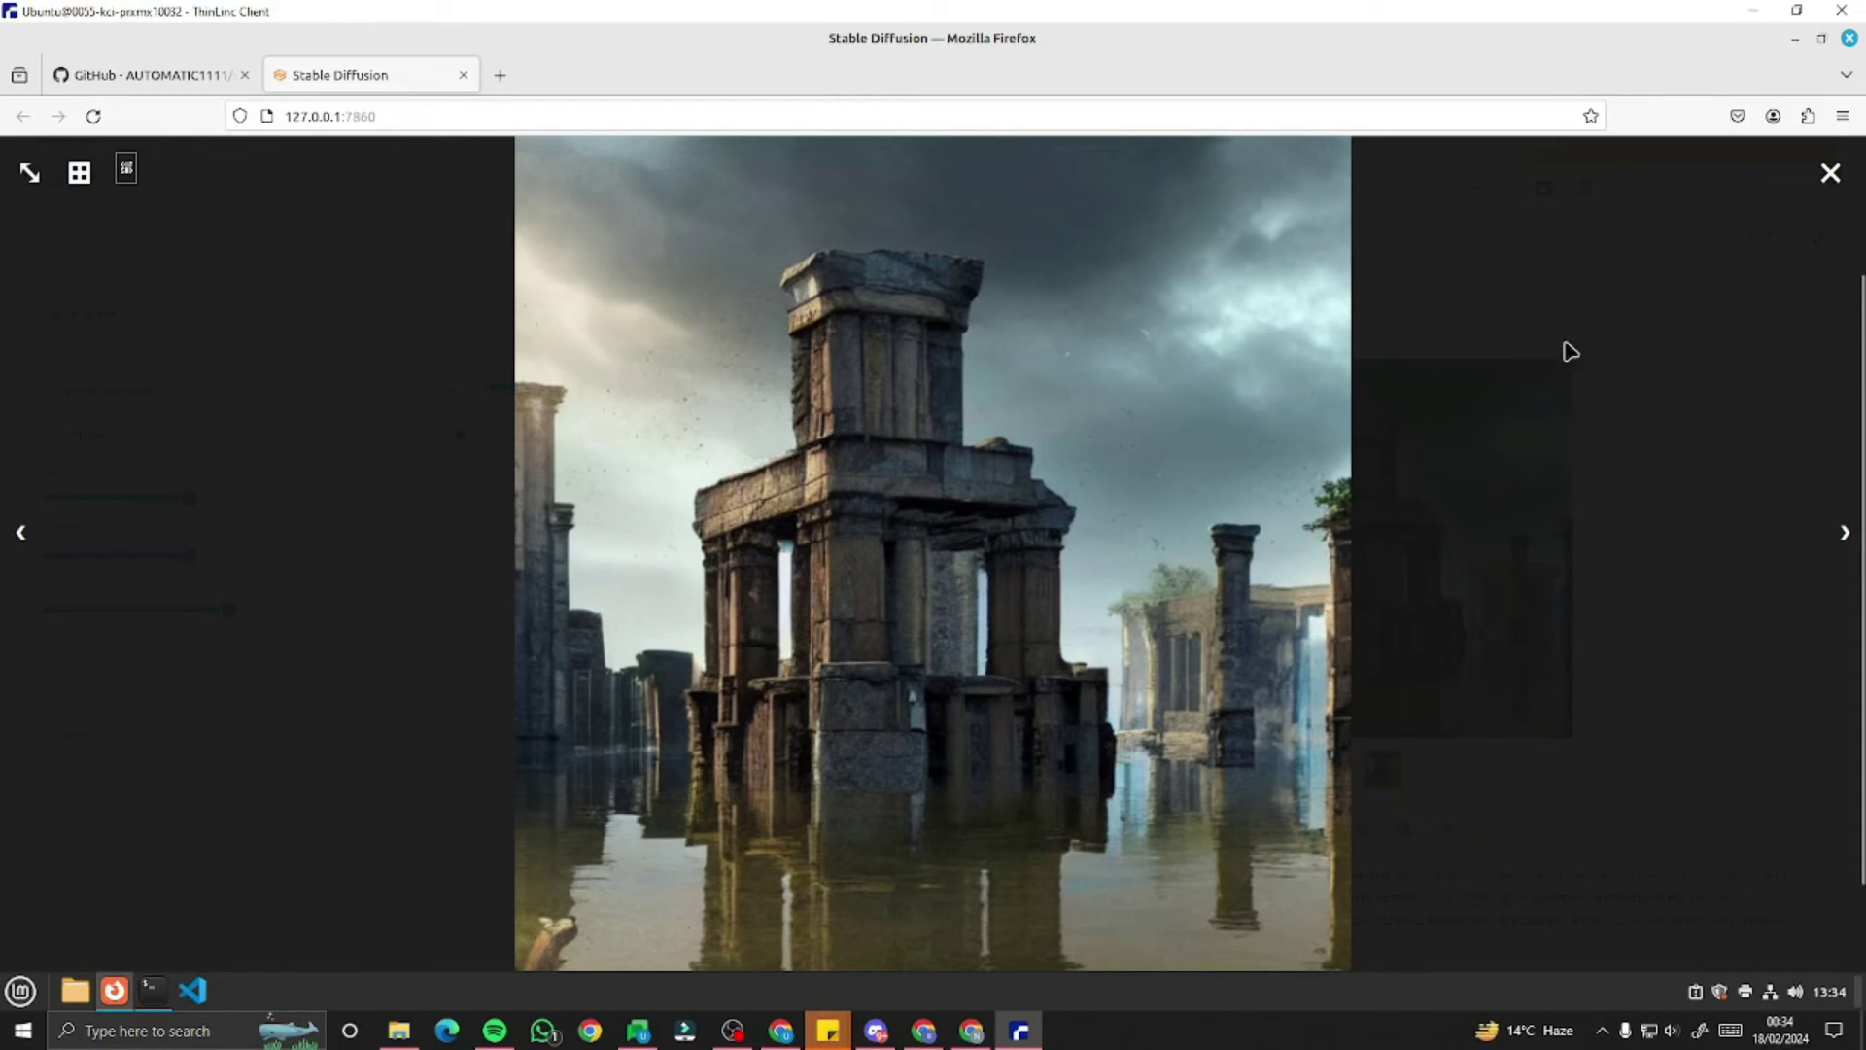
left_click(708, 504)
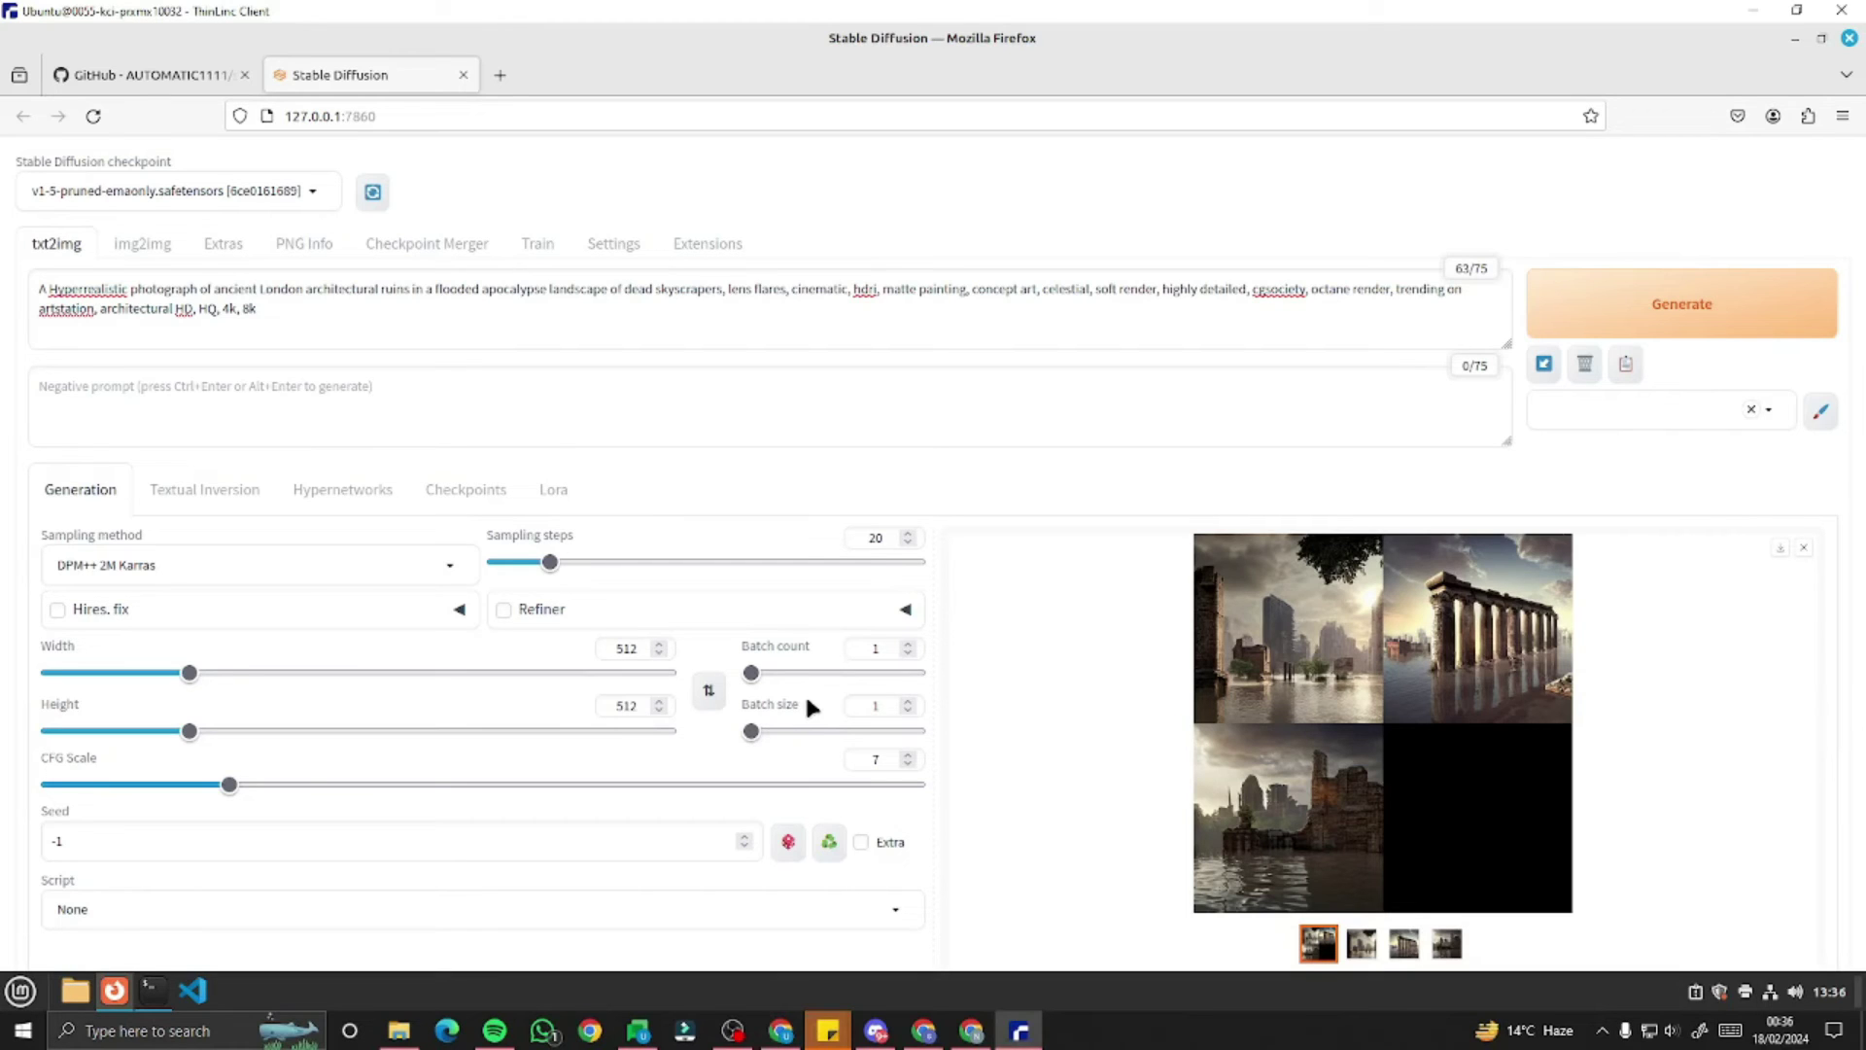
- Raise the batch size to 3 and paste the Borneo ancient Malaysian ruins prompt
left_click(907, 702)
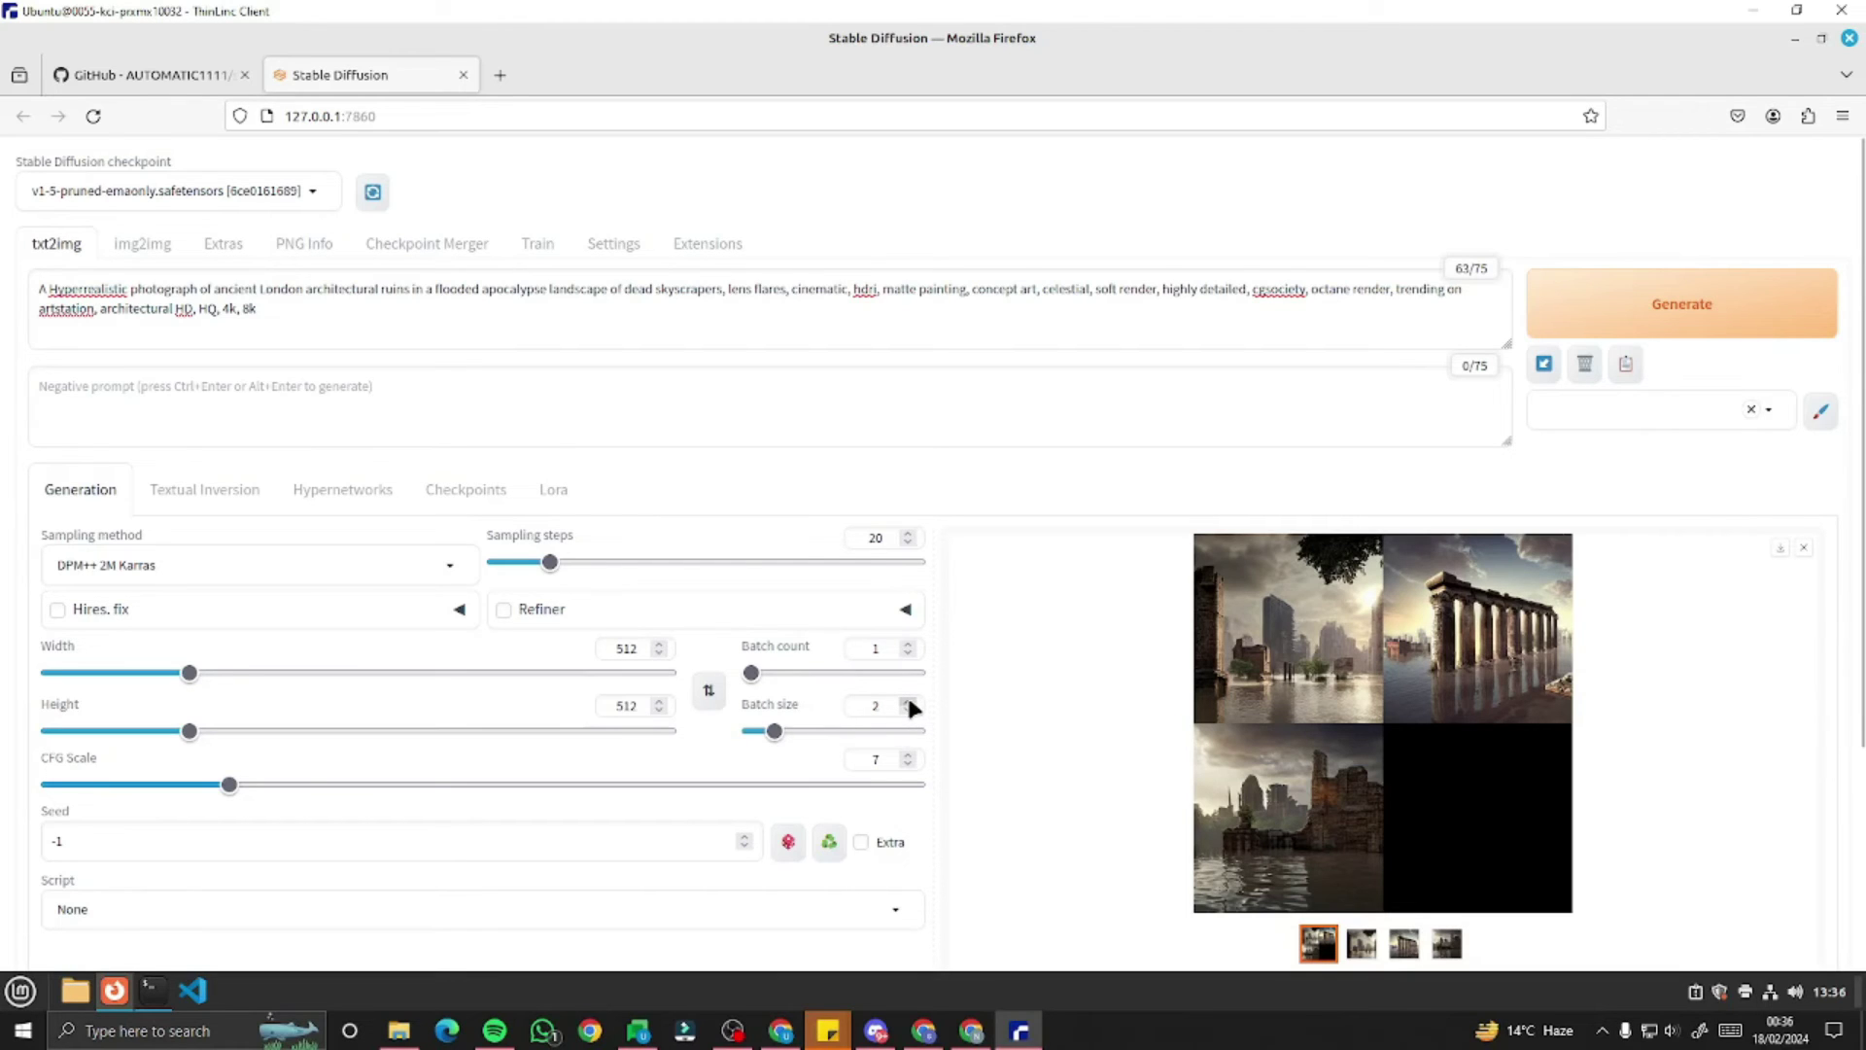
left_click(908, 702)
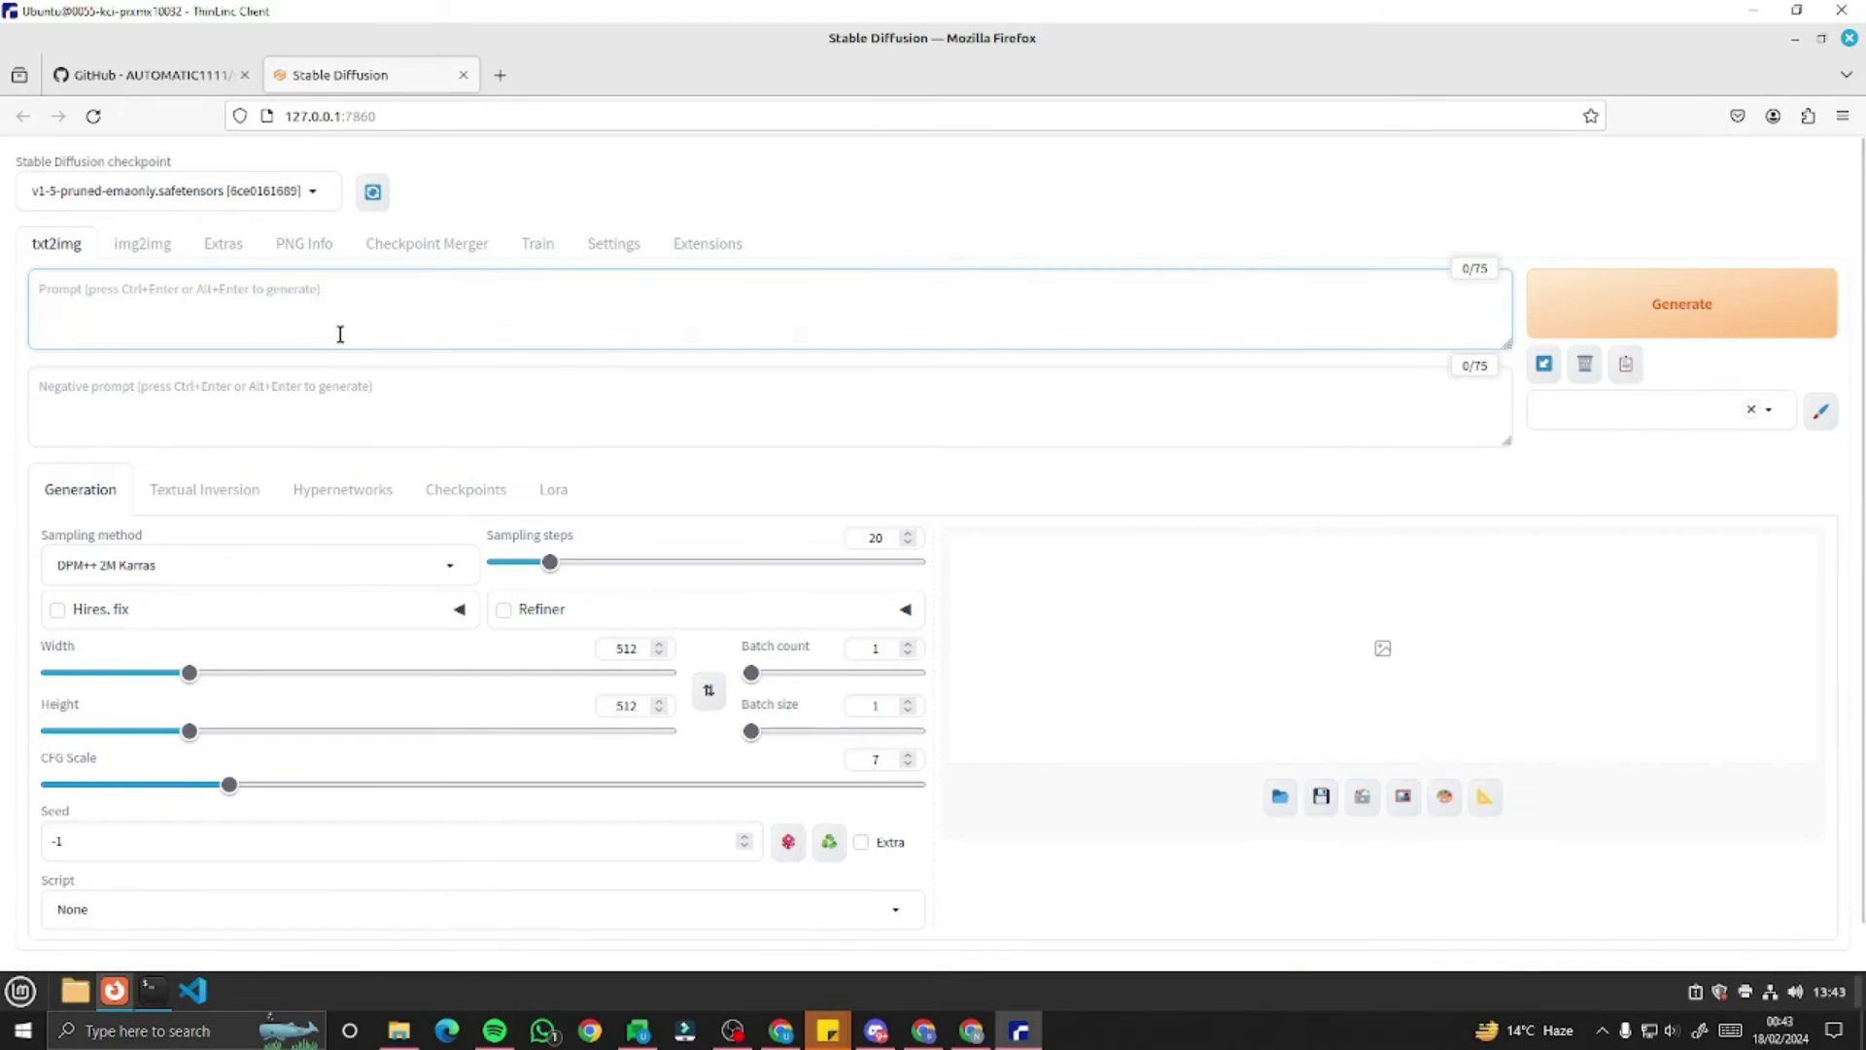
key("ctrl+v")
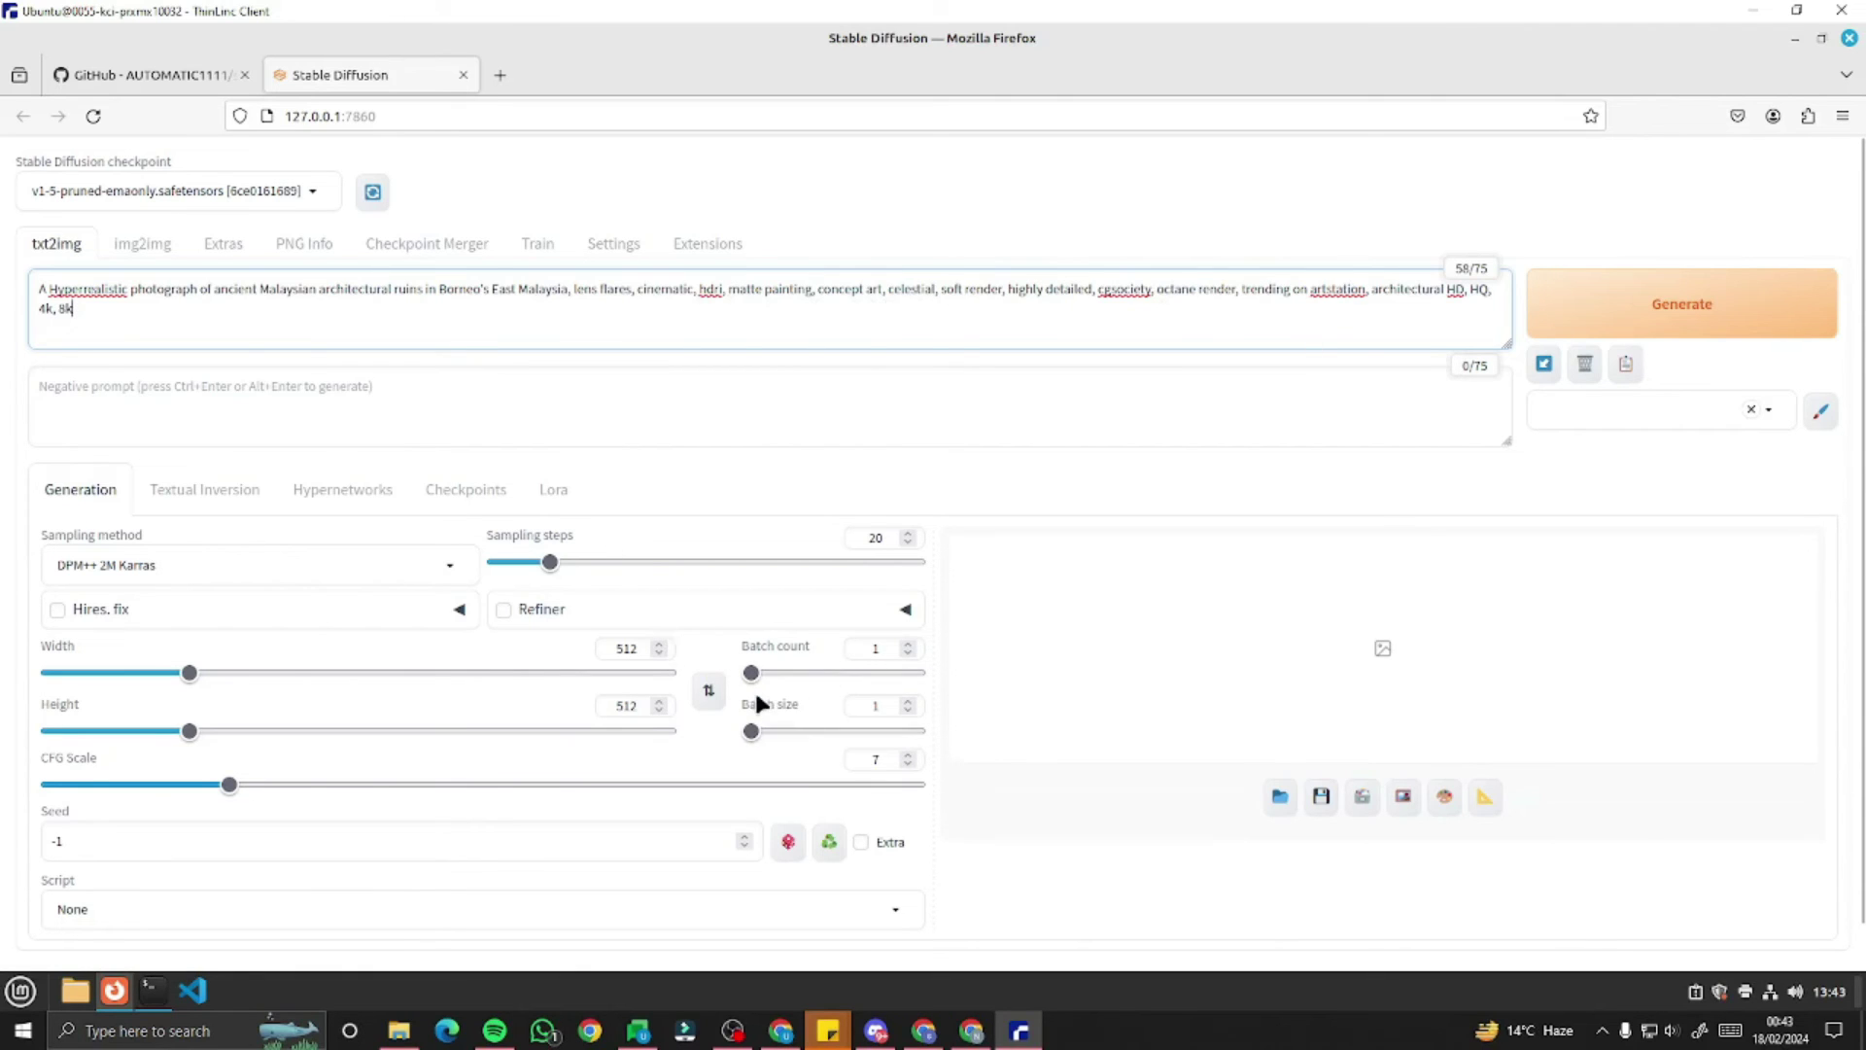
- Set batch count and batch size to 2 each and generate four Malaysian ruins images
left_click(908, 643)
left_click(908, 701)
left_click(122, 308)
key("ctrl+a")
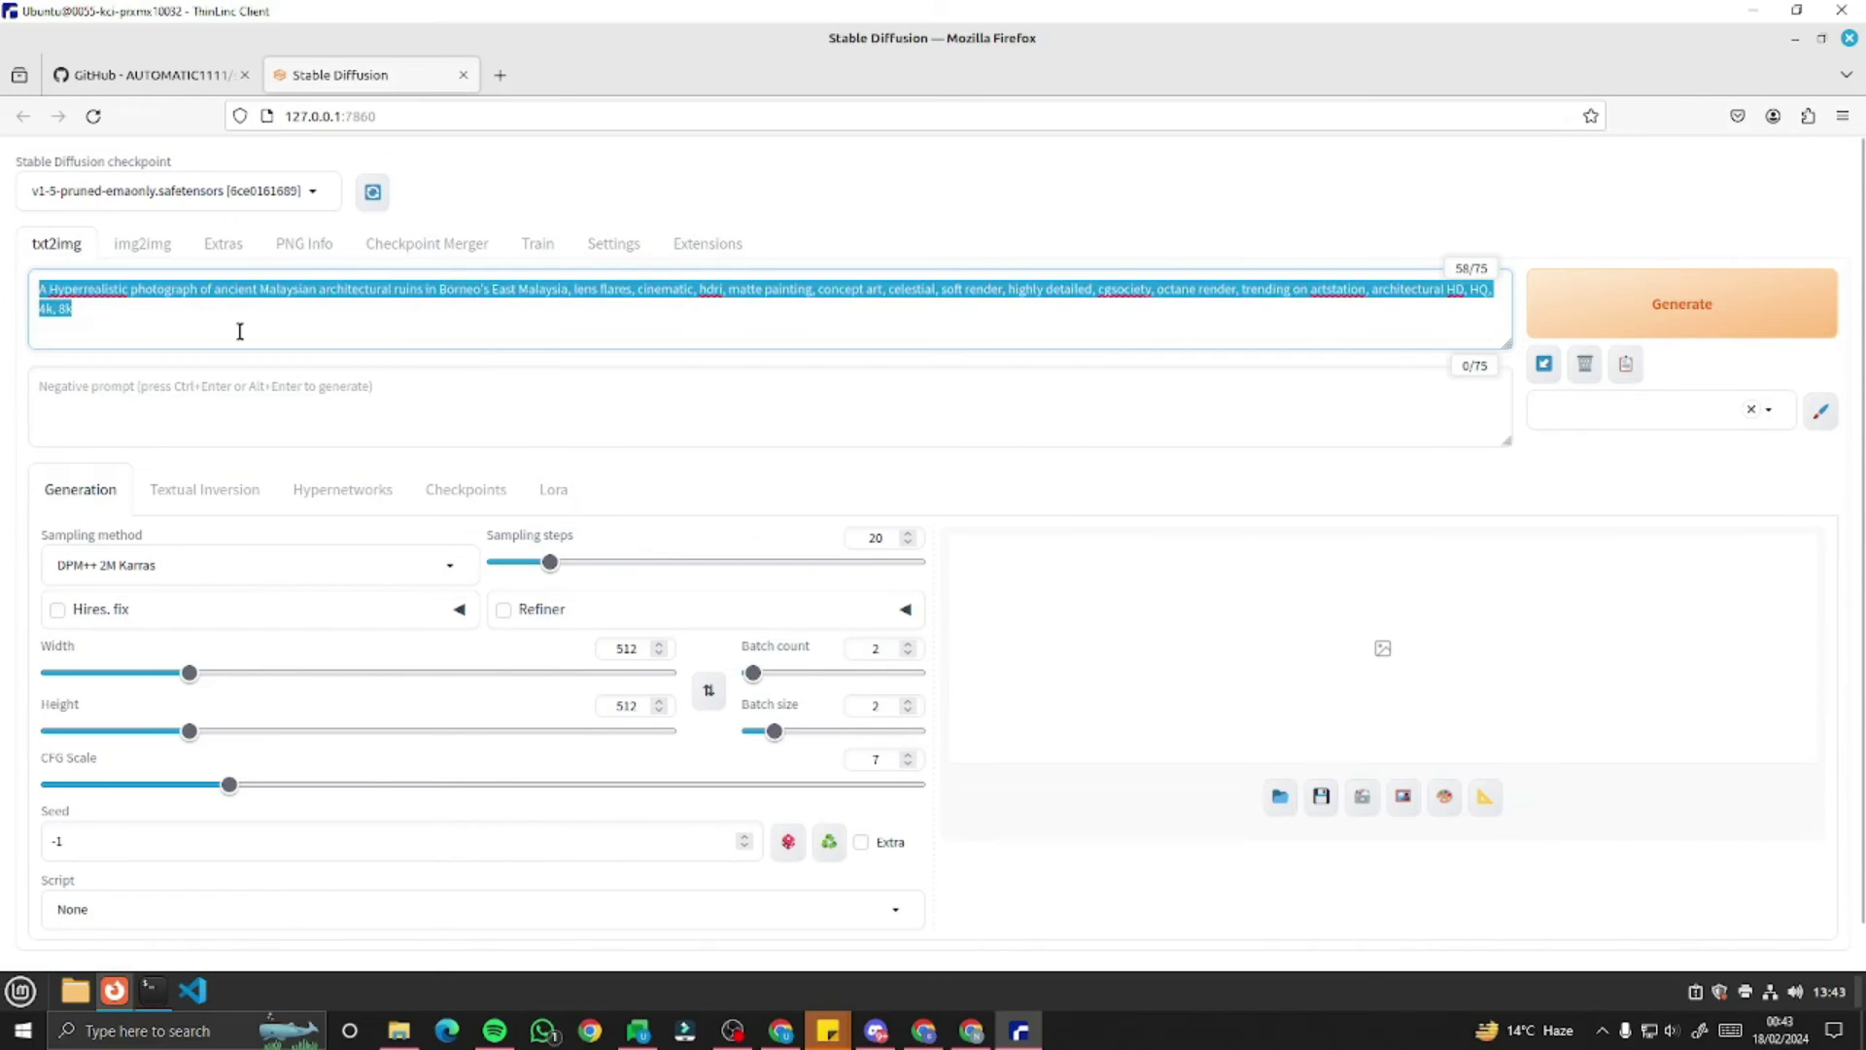
left_click(1157, 280)
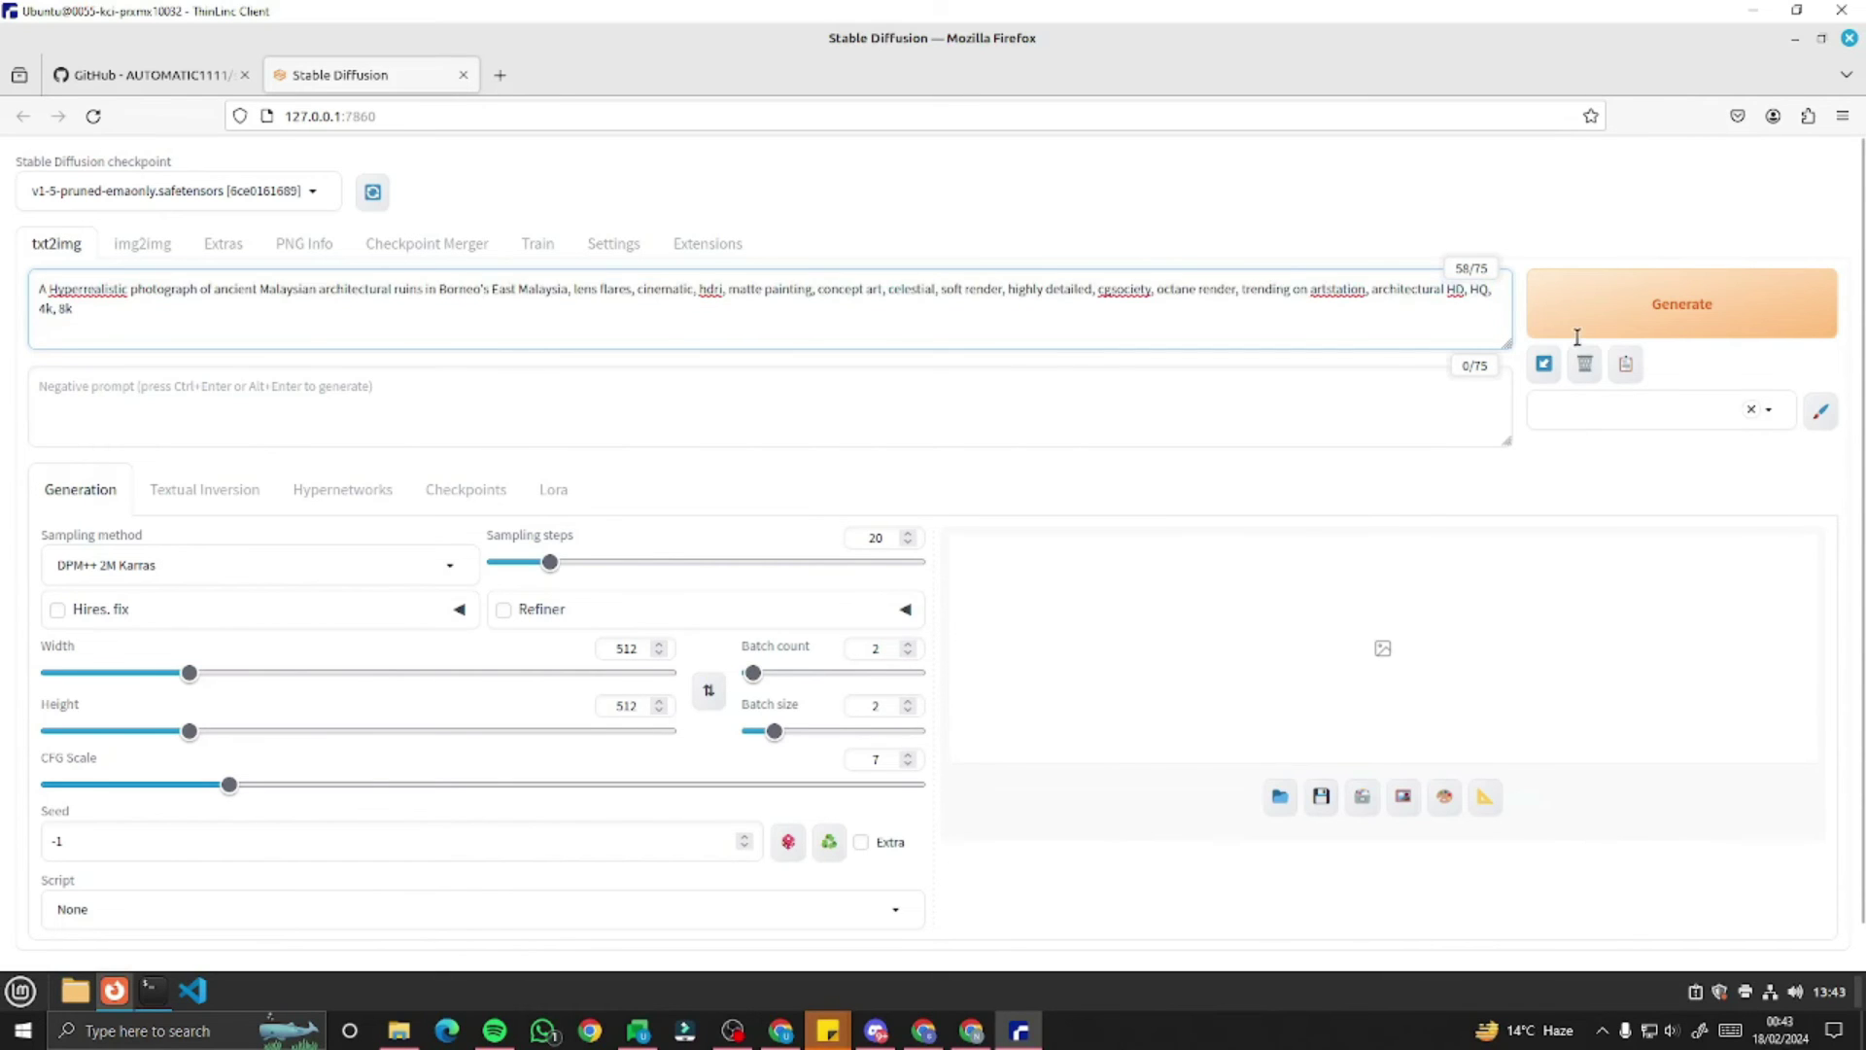
left_click(1642, 321)
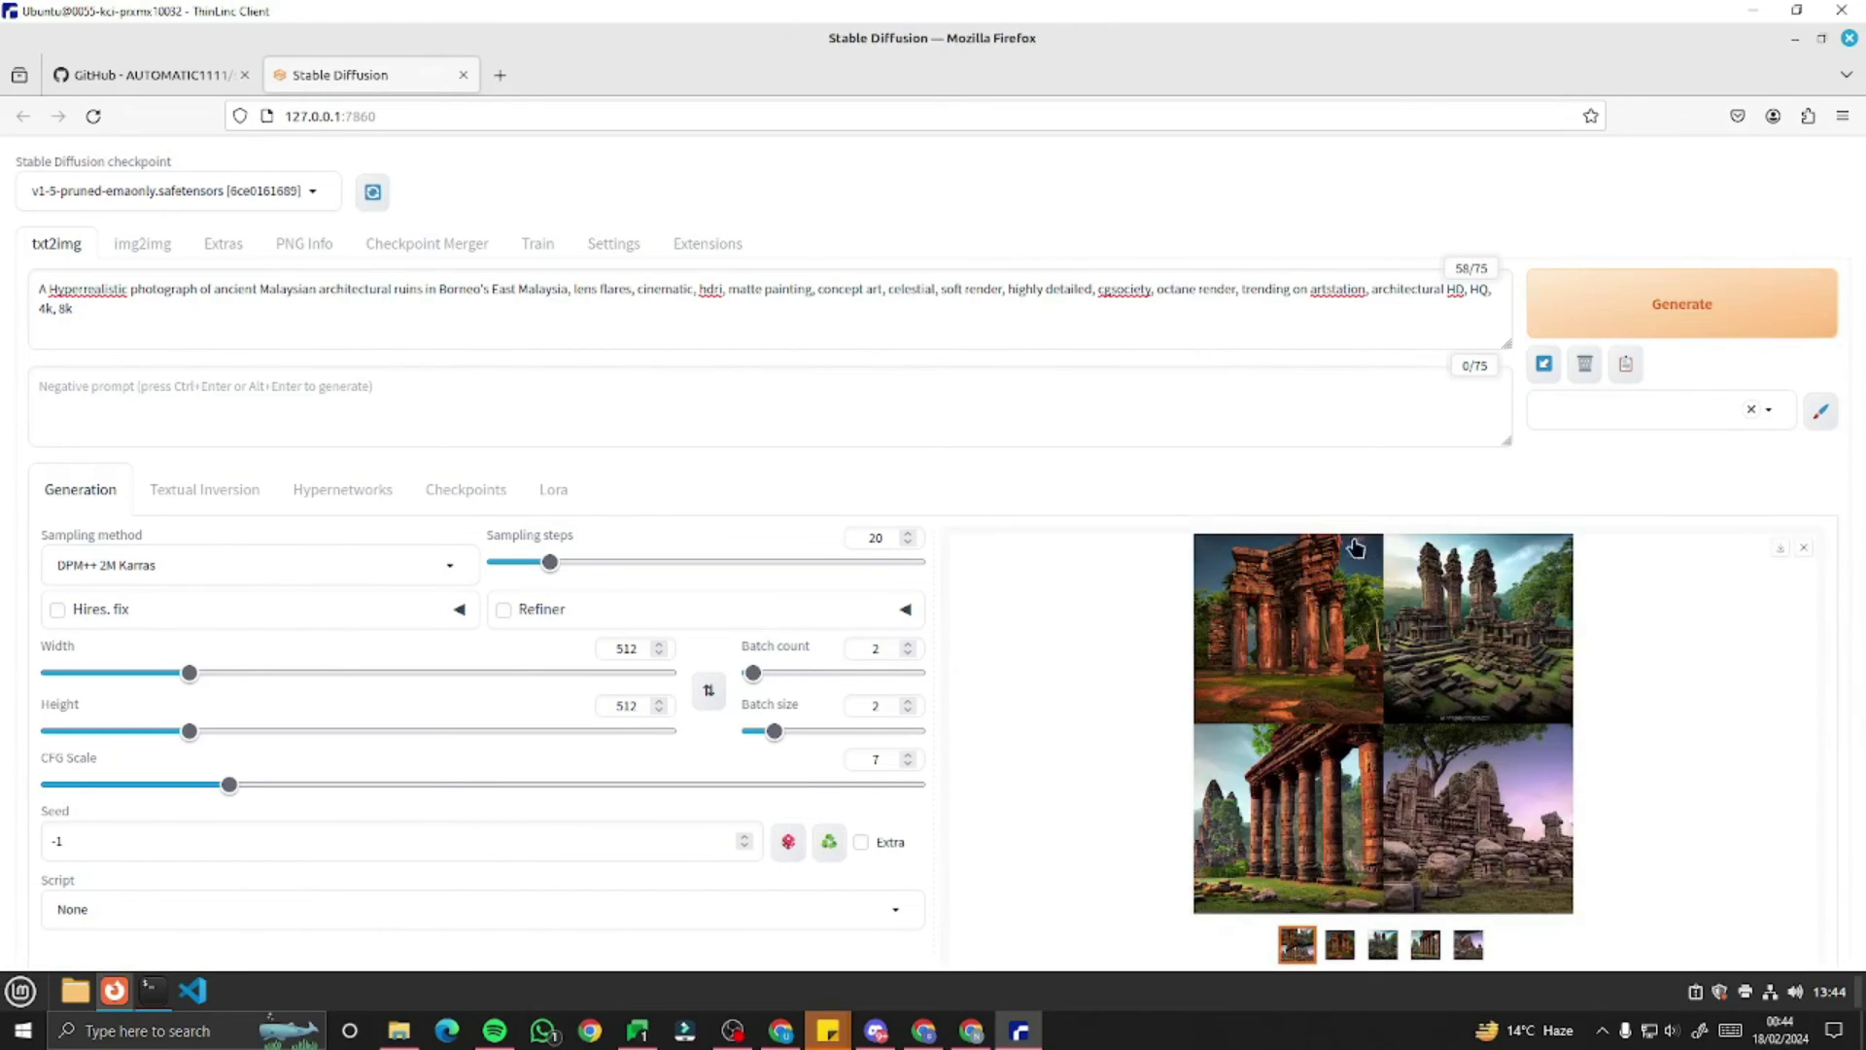
- View the four temple ruin renders enlarged one by one, ending on the purple-sky temple
scroll(1253, 612, "down", 2)
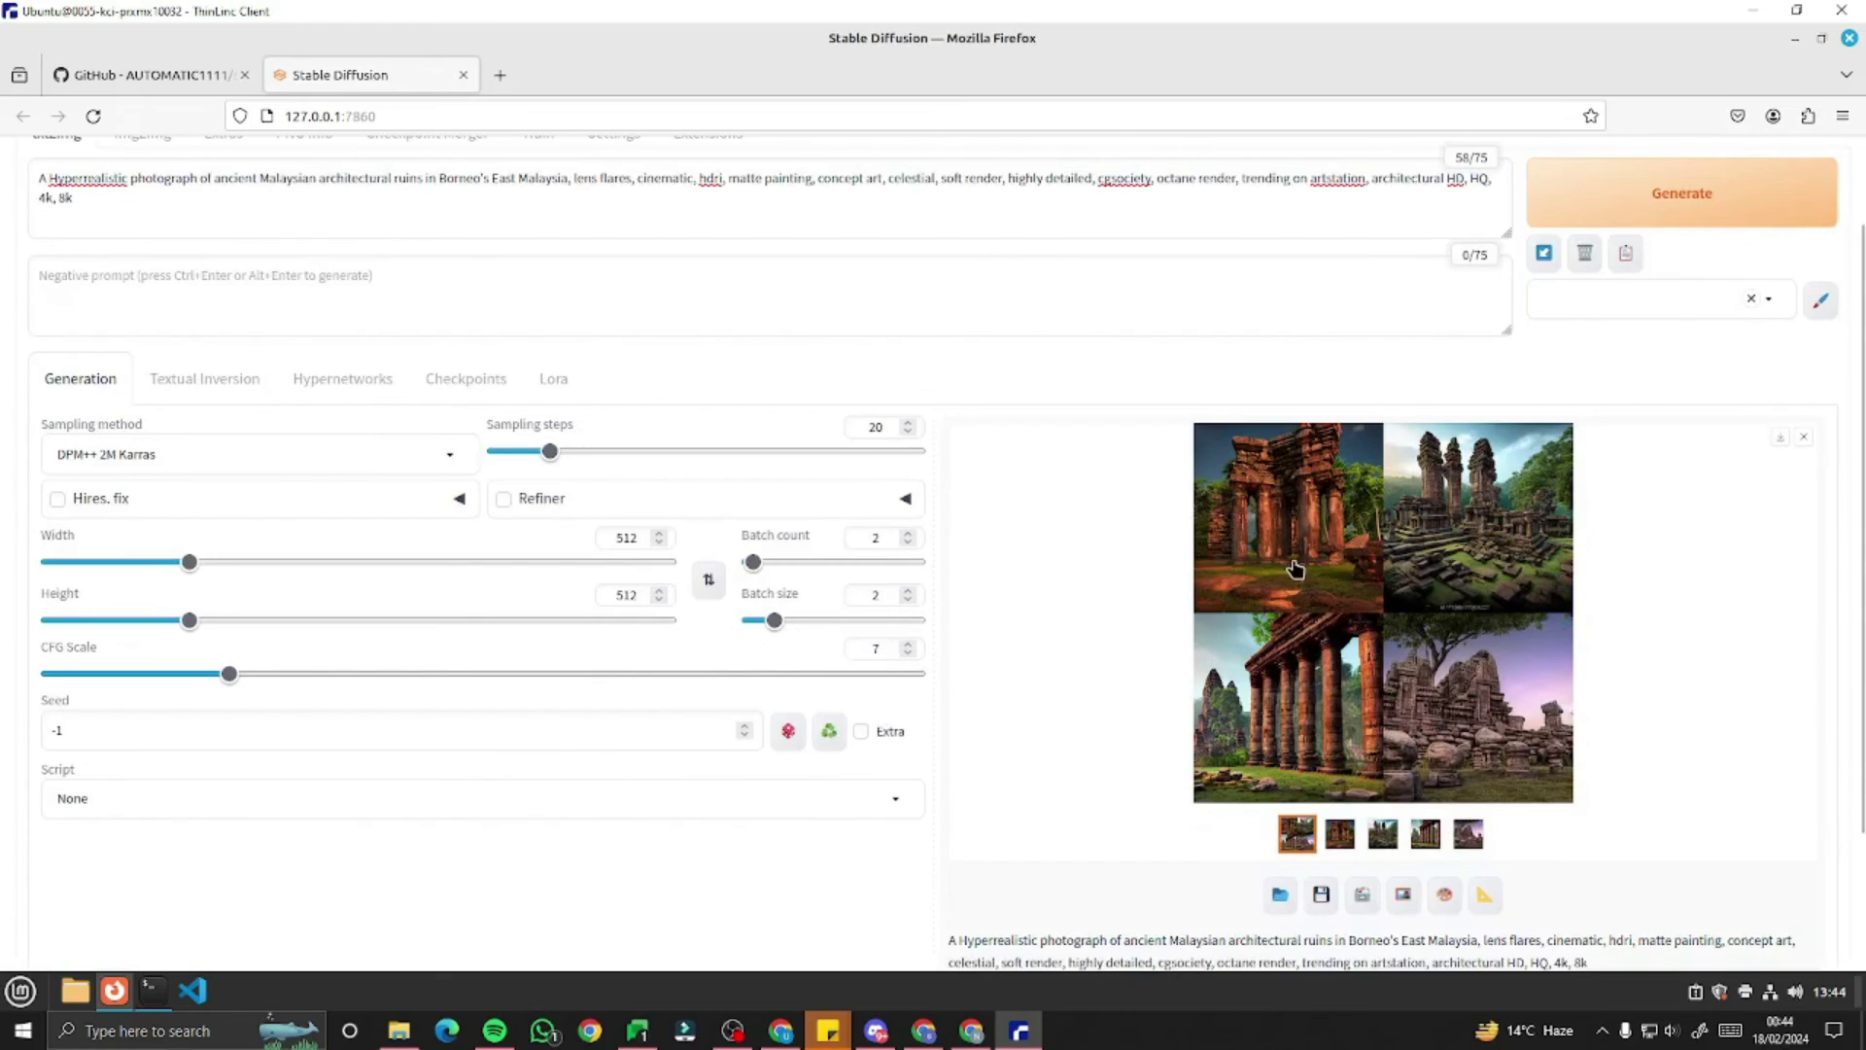
left_click(1299, 556)
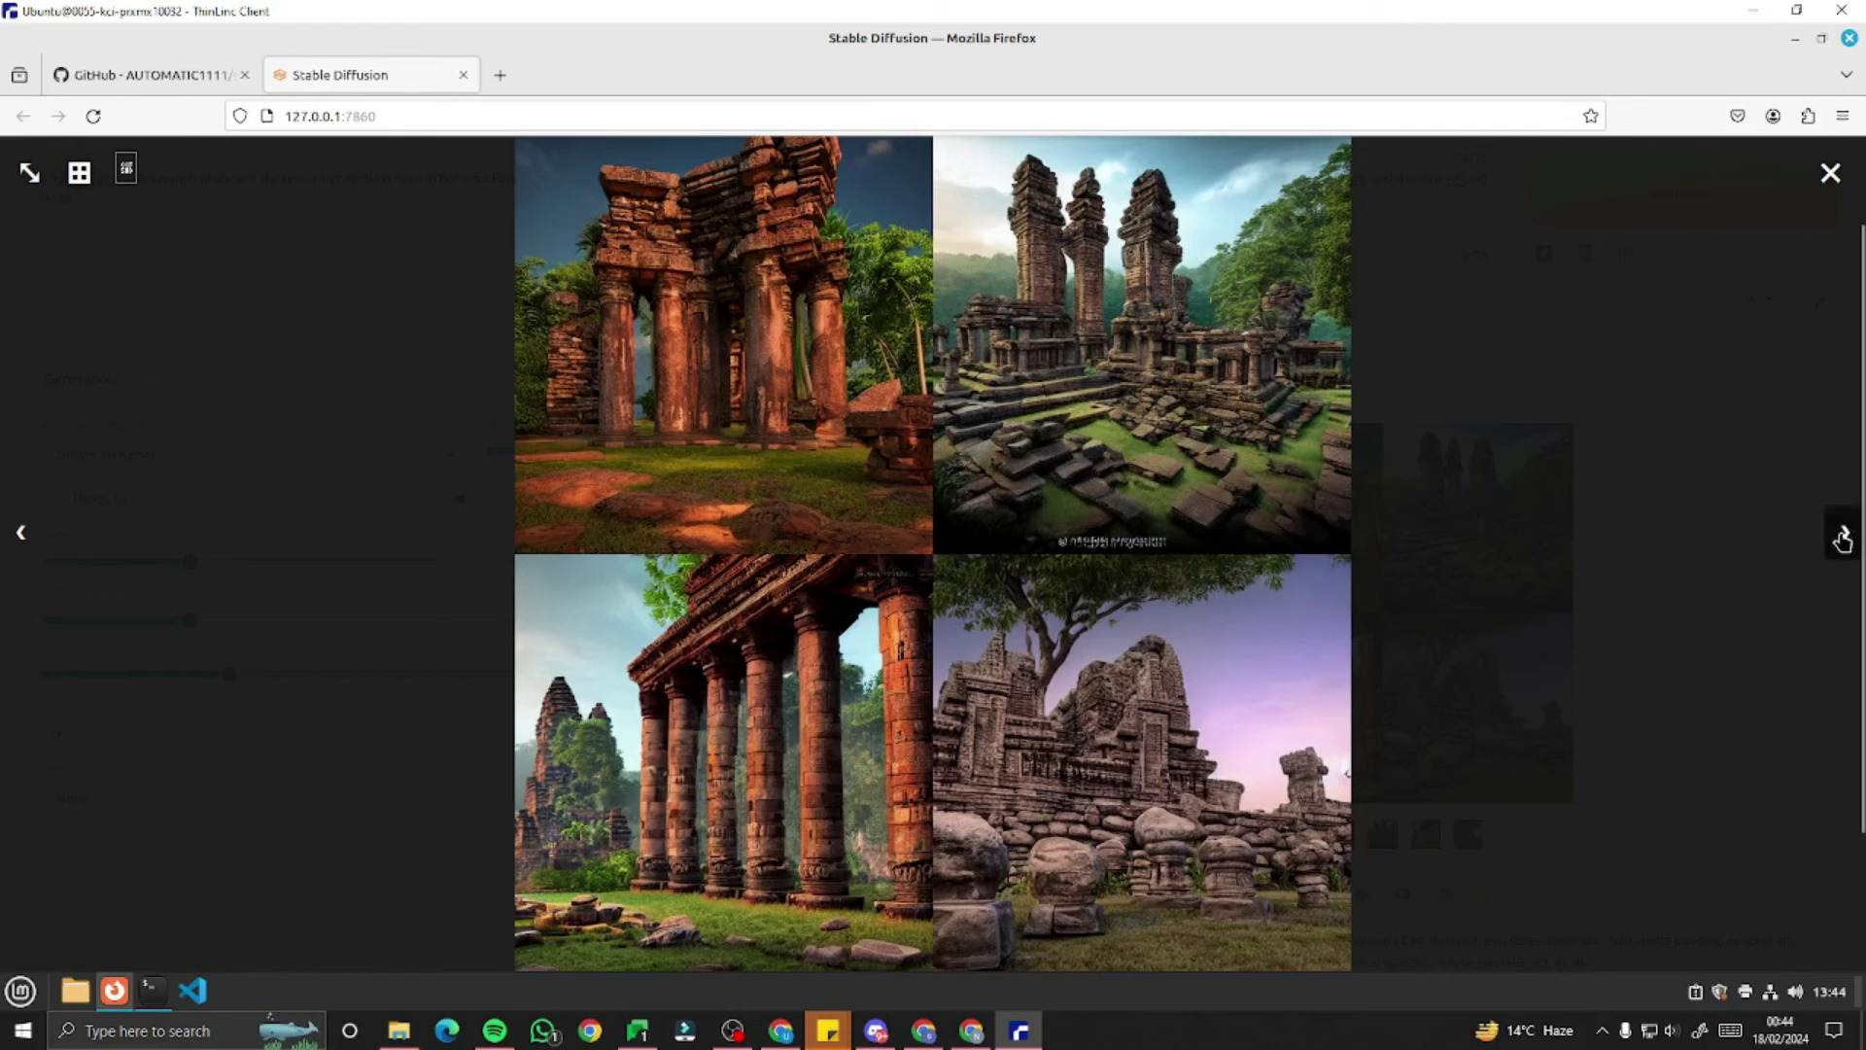
left_click(1842, 541)
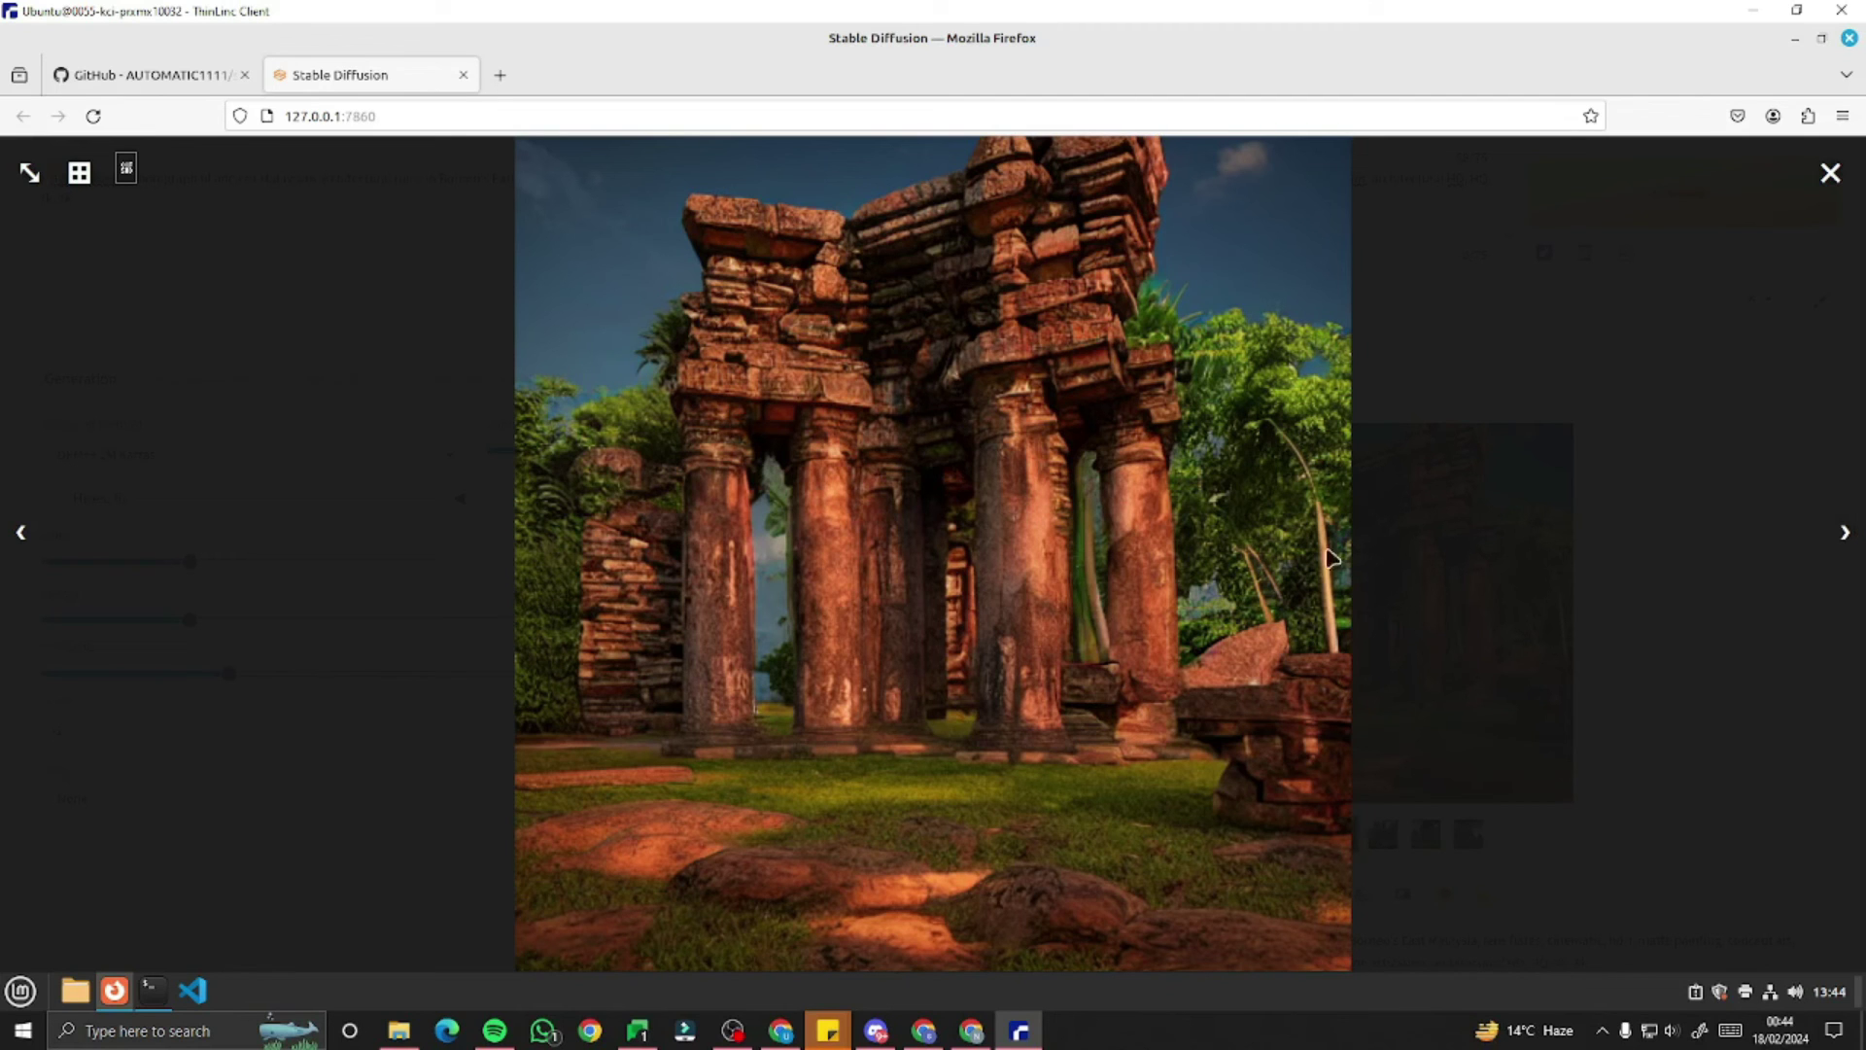
left_click(1844, 541)
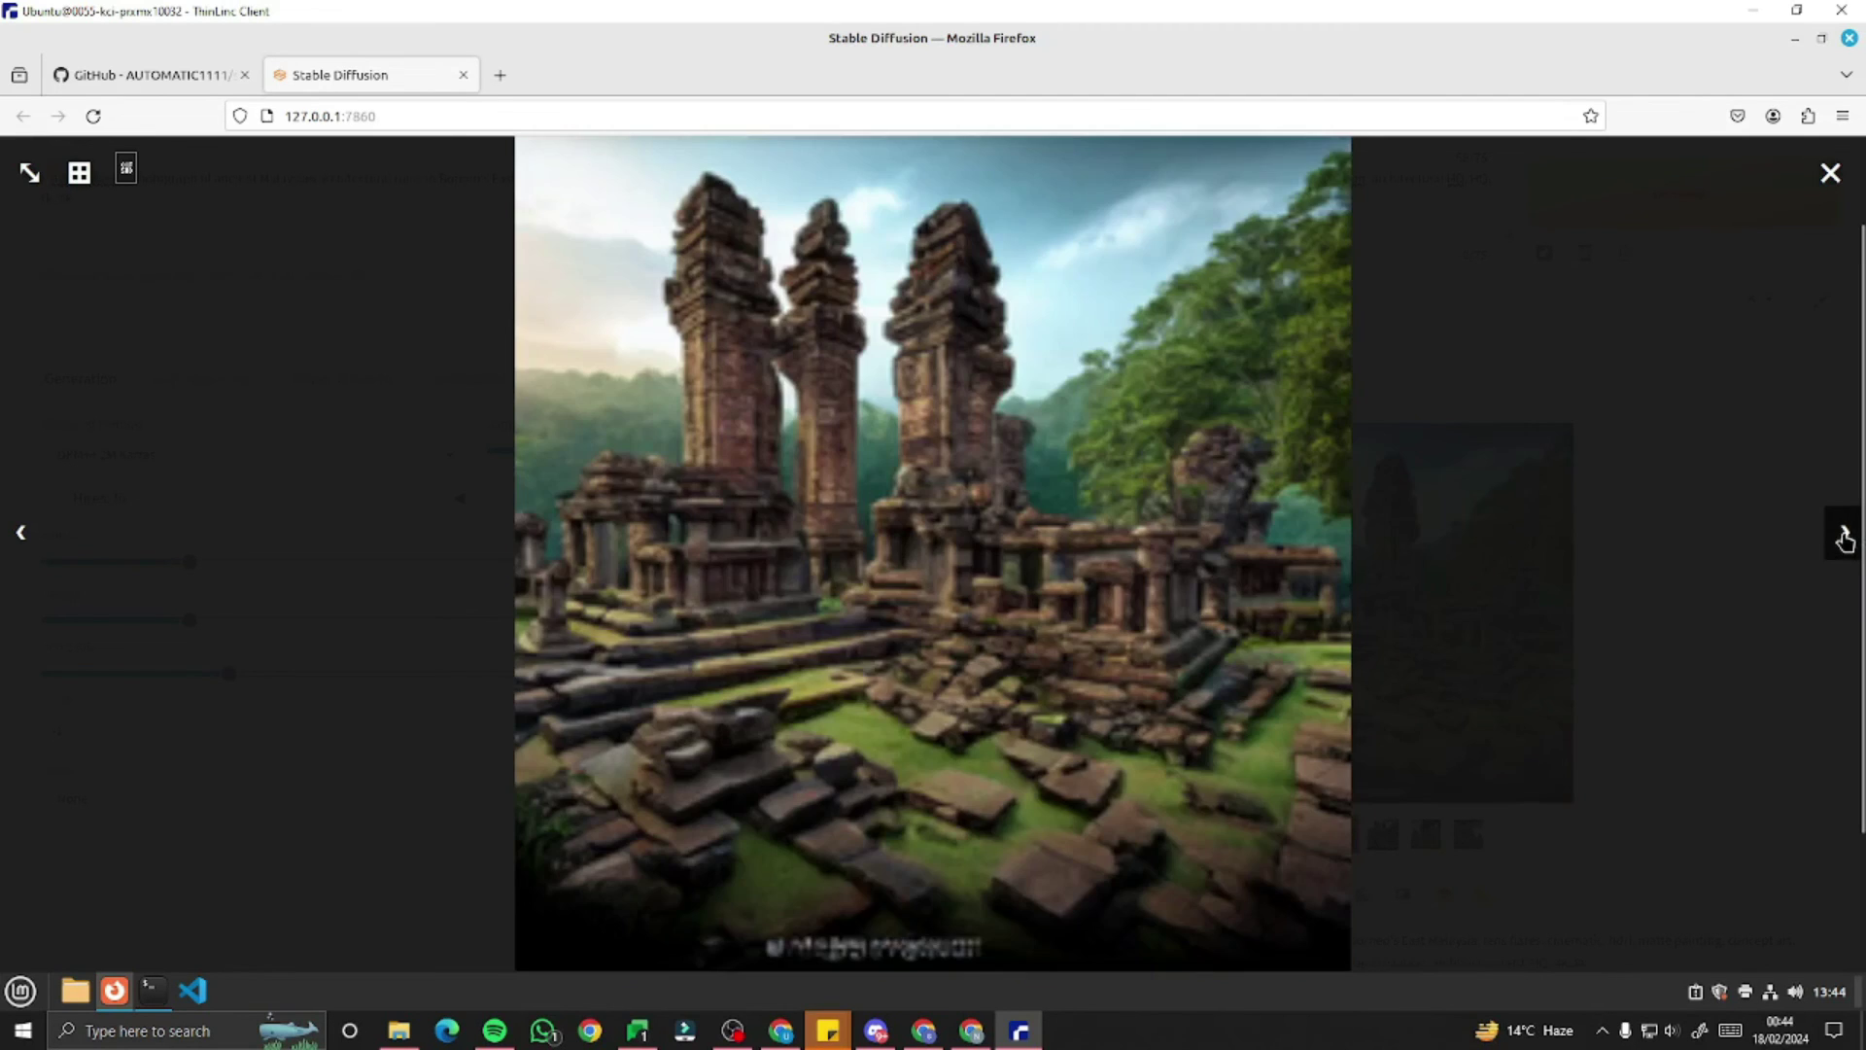
left_click(1844, 541)
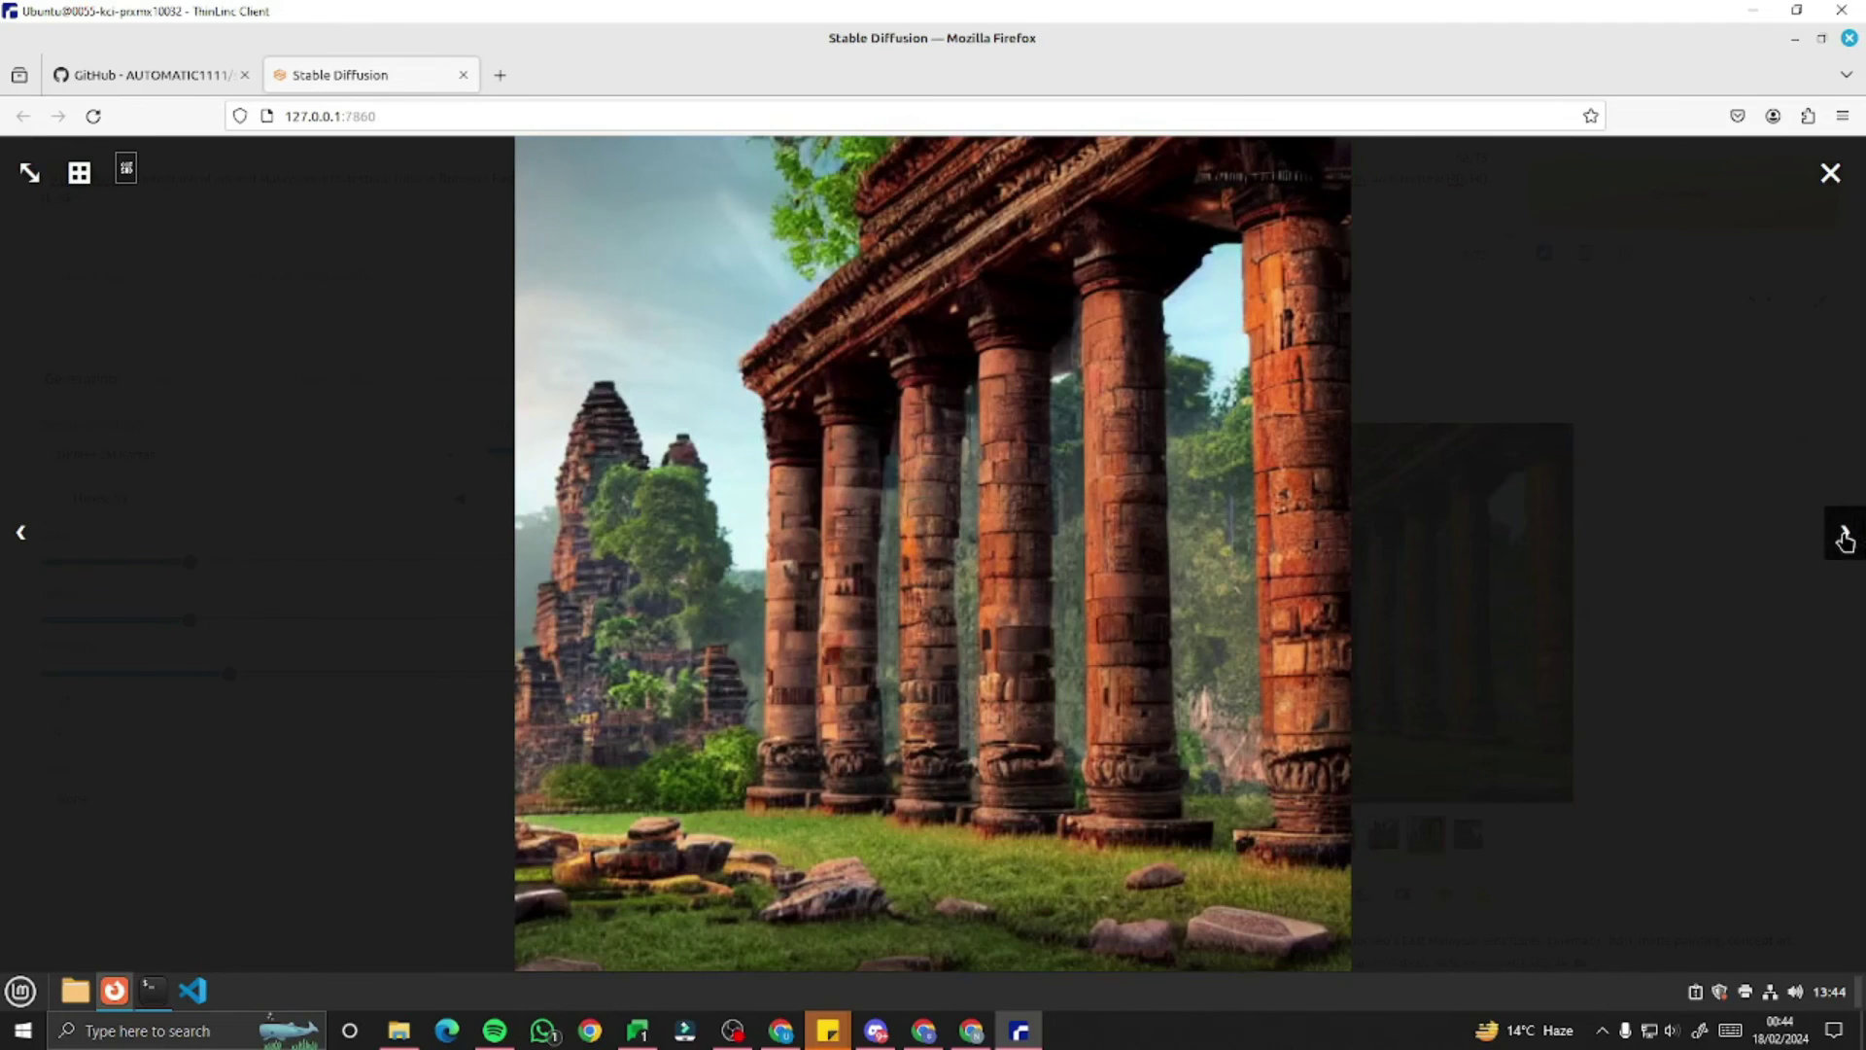
left_click(1843, 541)
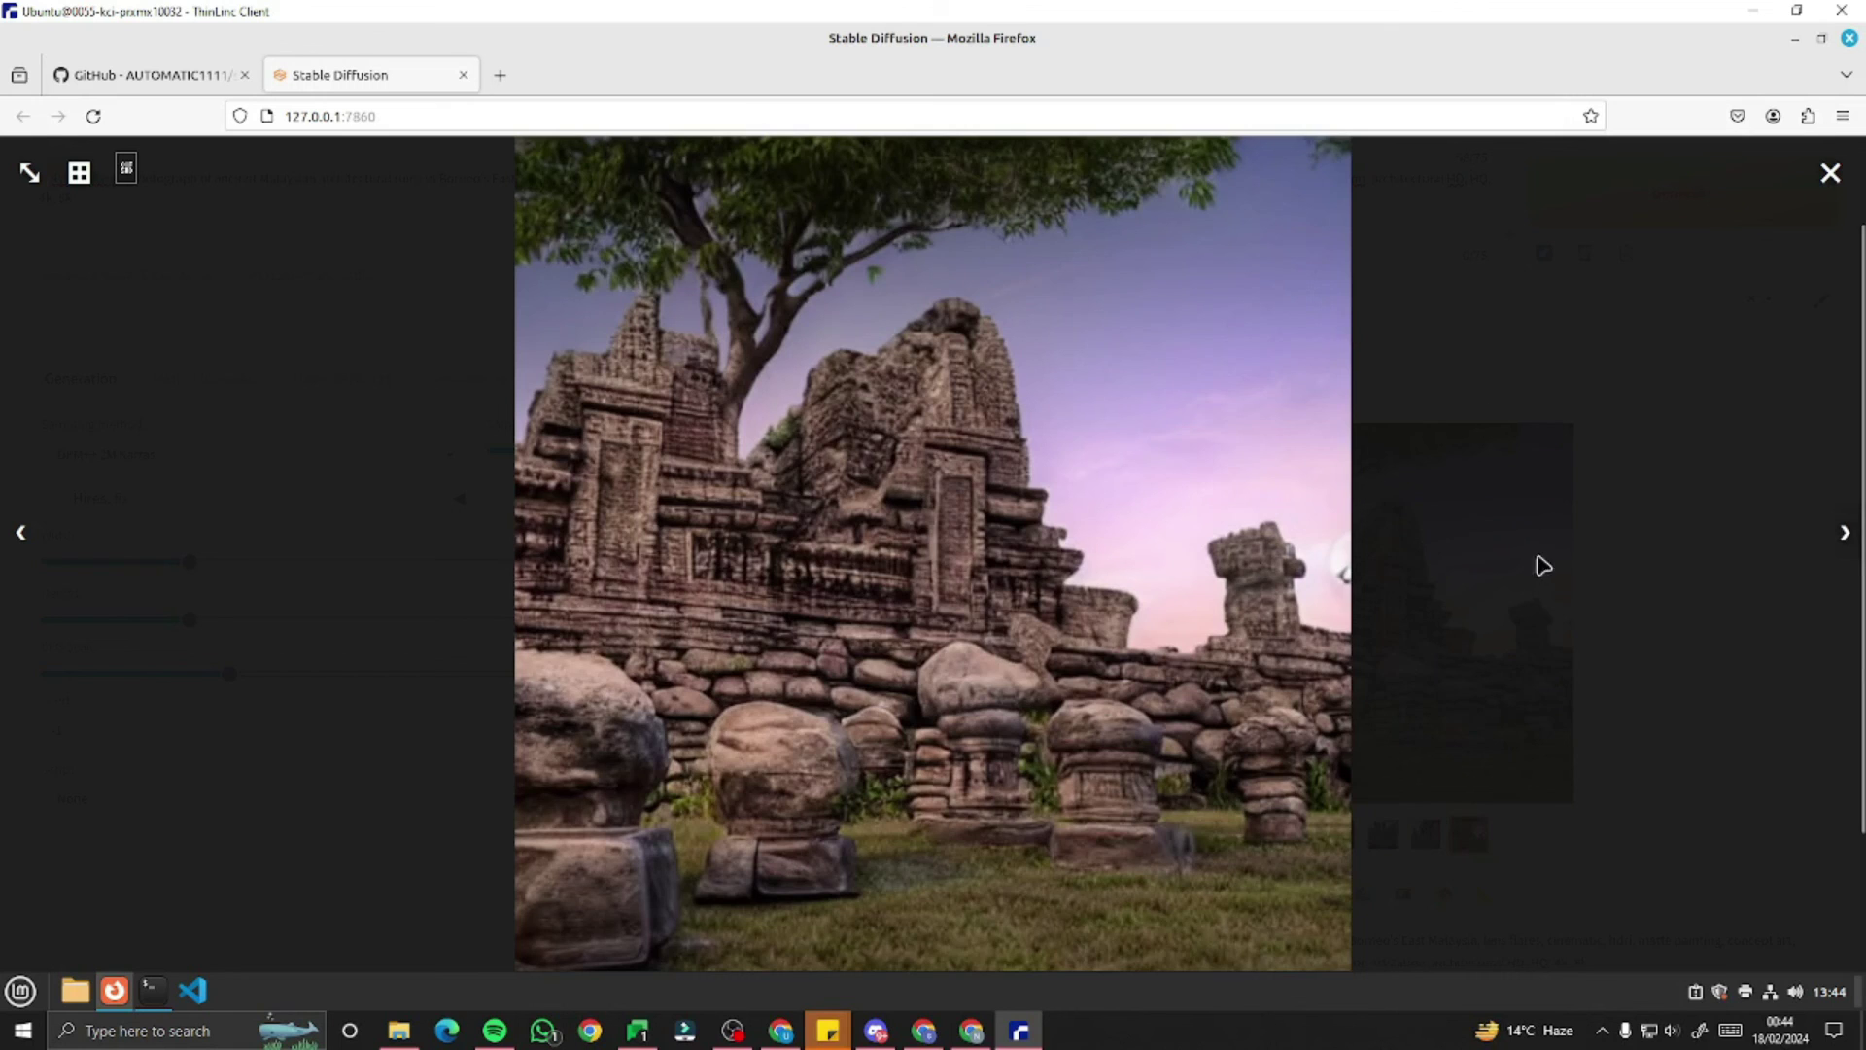
left_click(1303, 528)
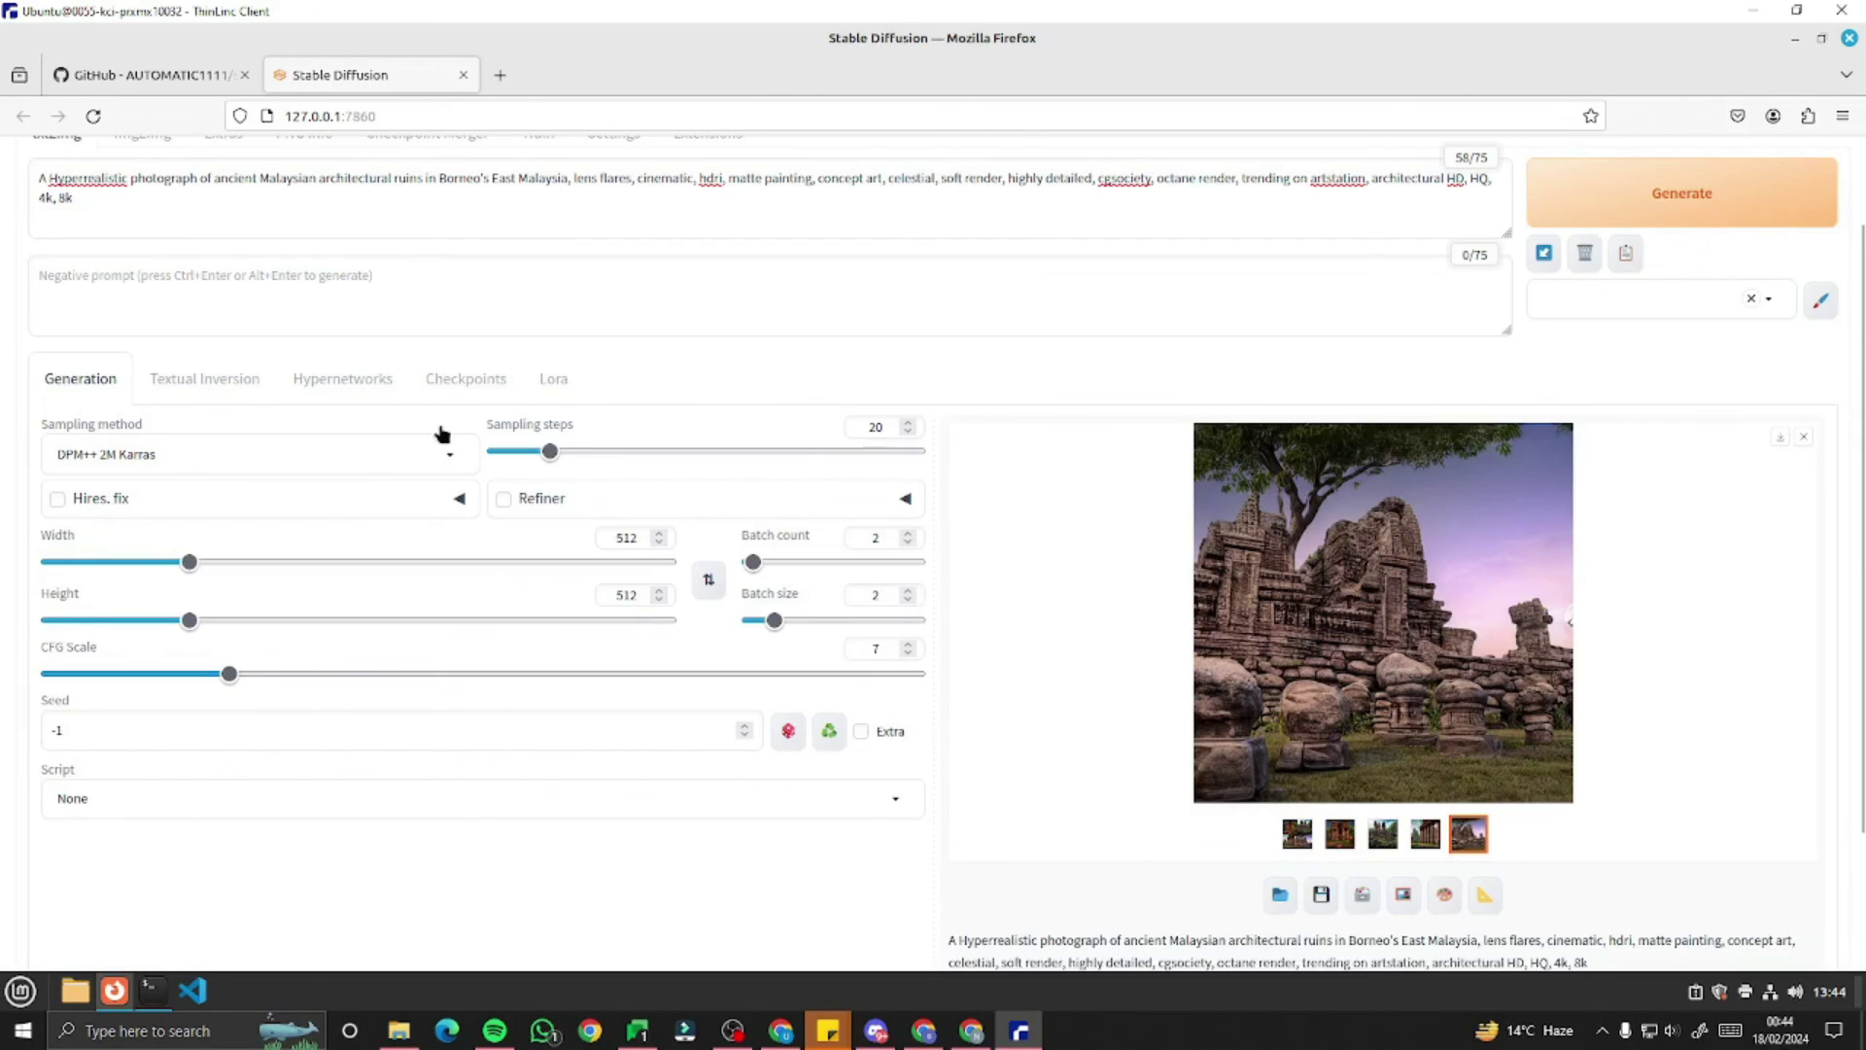
scroll(167, 312, "up", 2)
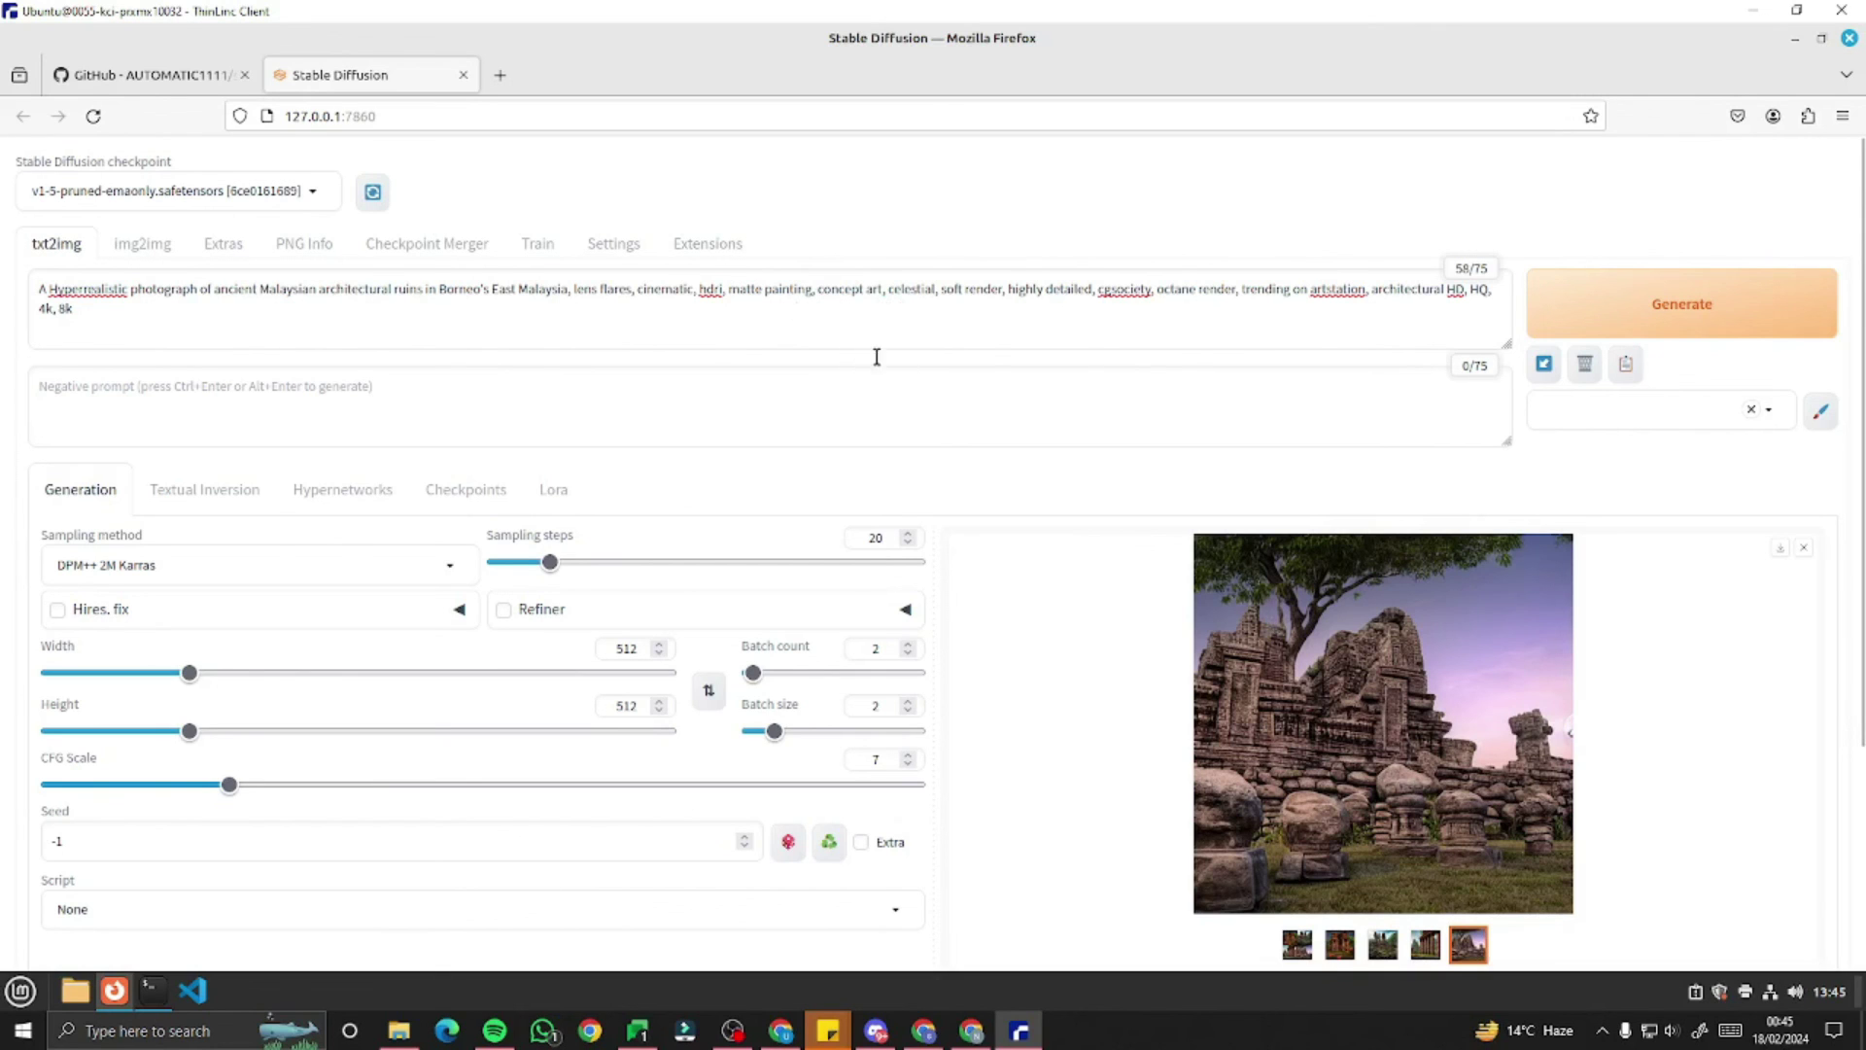
- Highlight the whole Borneo temple-ruins prompt in the prompt box
left_click_drag(76, 309, 29, 290)
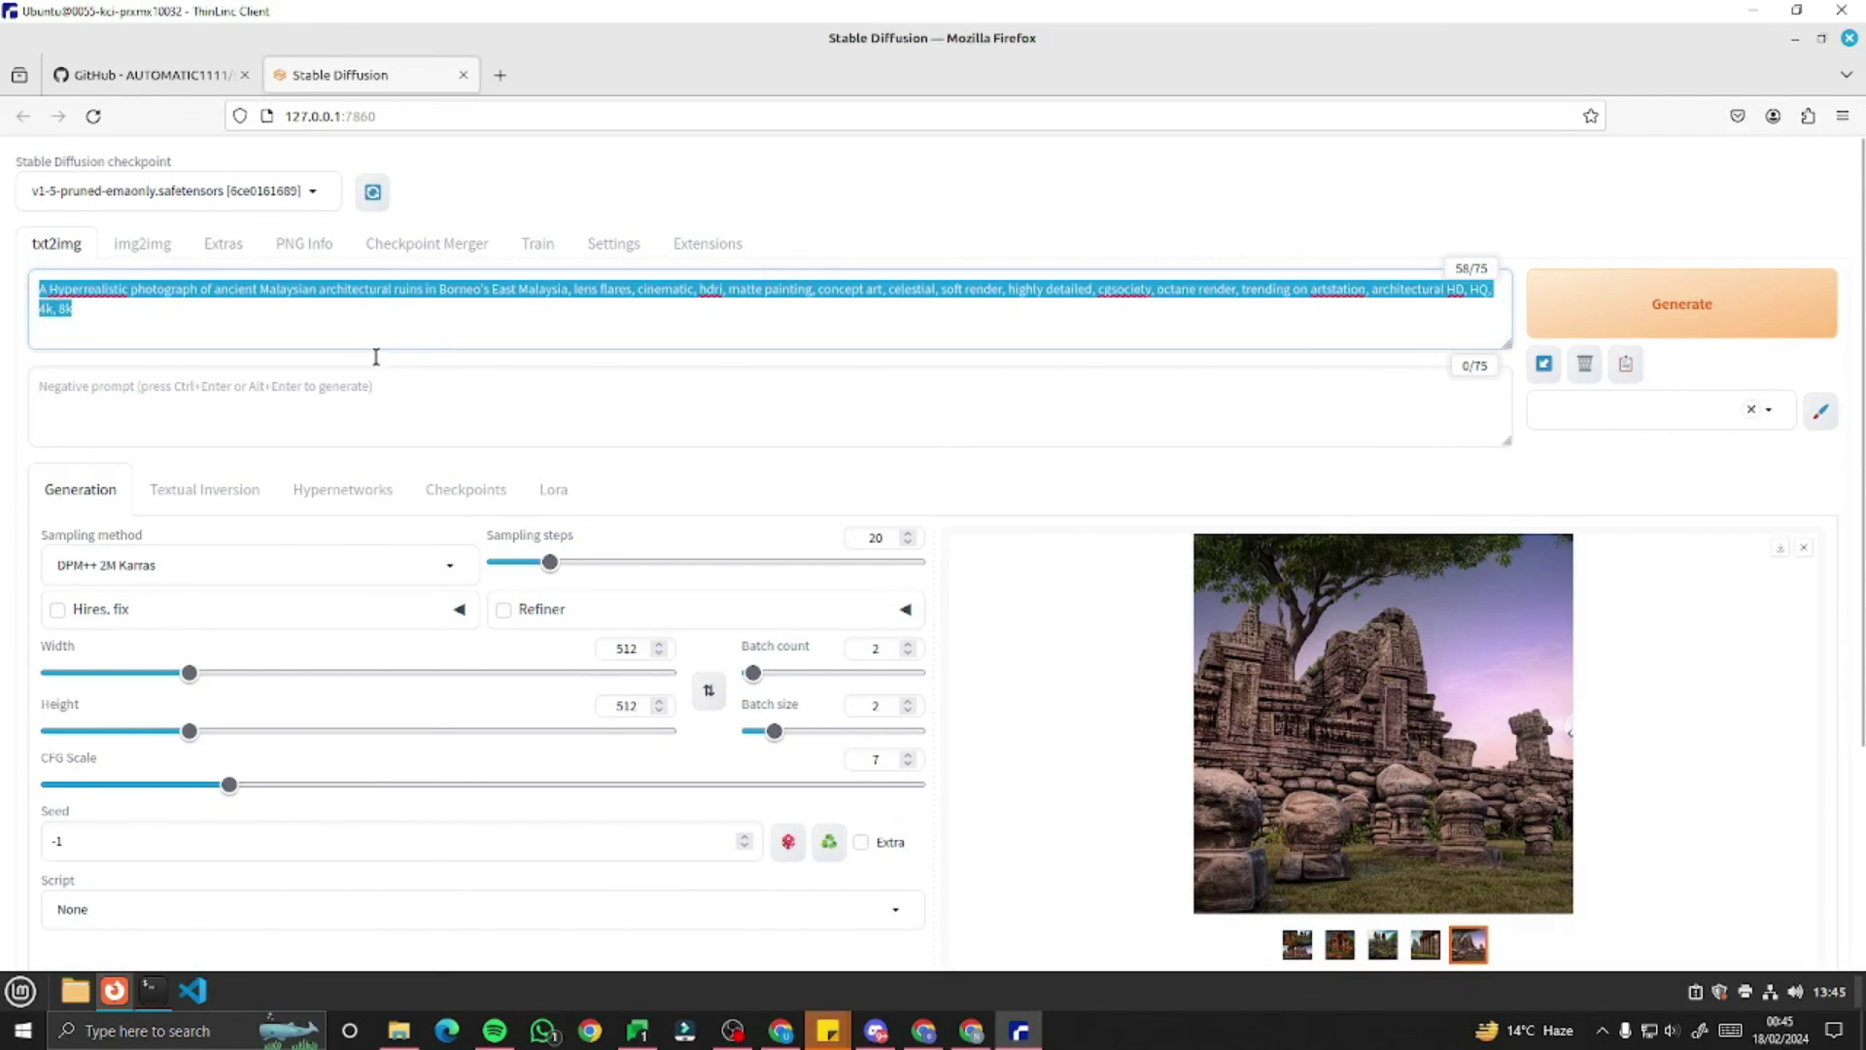